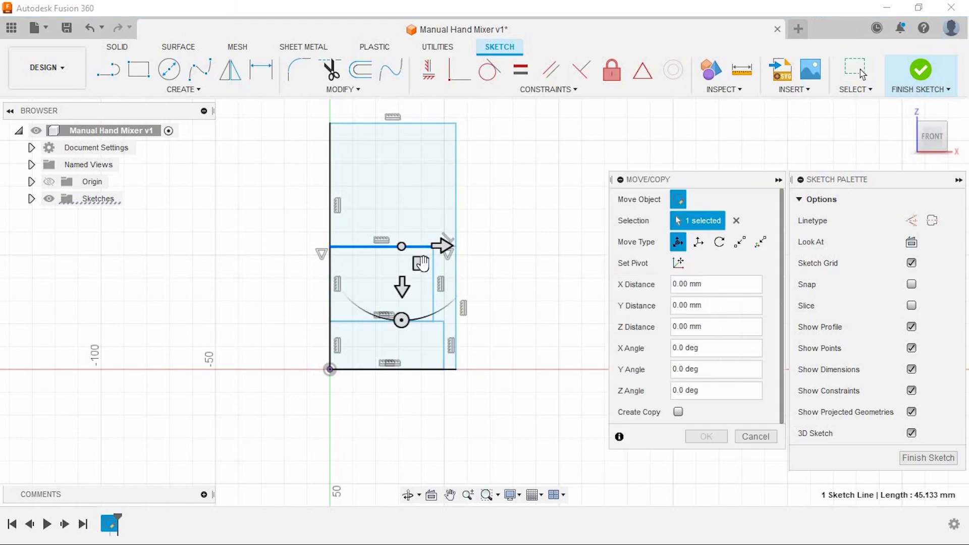
- Dimension the profile's middle section at 30 mm high and the bottom section at 20 mm high, and finish the sketch
scroll(422, 302, up, 3)
click(755, 437)
scroll(365, 255, up, 1)
middle_drag(365, 255, 357, 267)
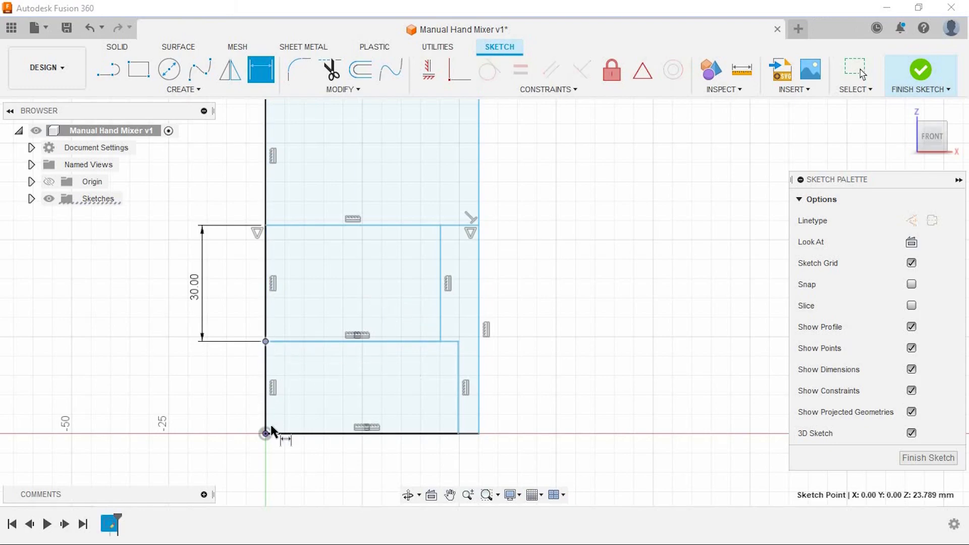
text(0)
key(Return)
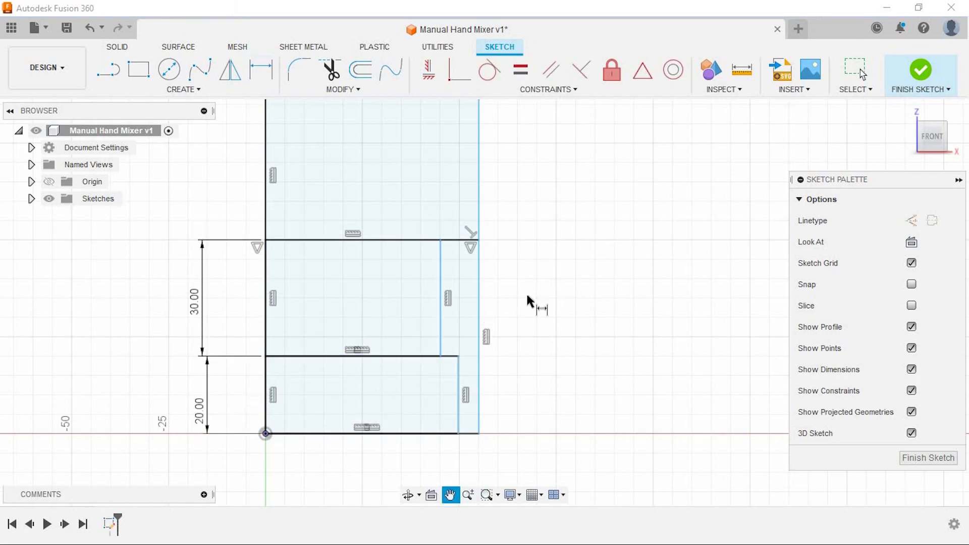
scroll(529, 301, down, 1)
scroll(514, 299, up, 1)
scroll(509, 303, down, 1)
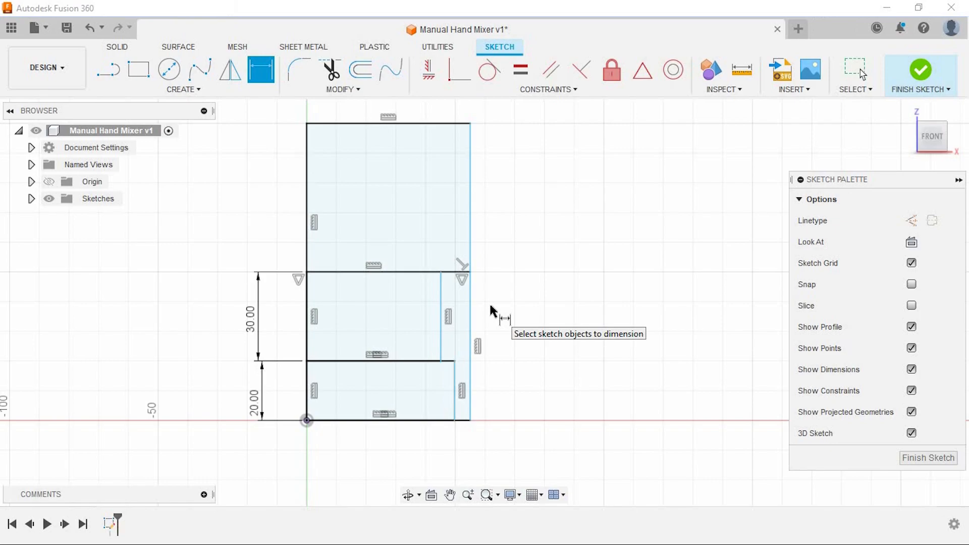
middle_drag(490, 309, 480, 316)
click(920, 74)
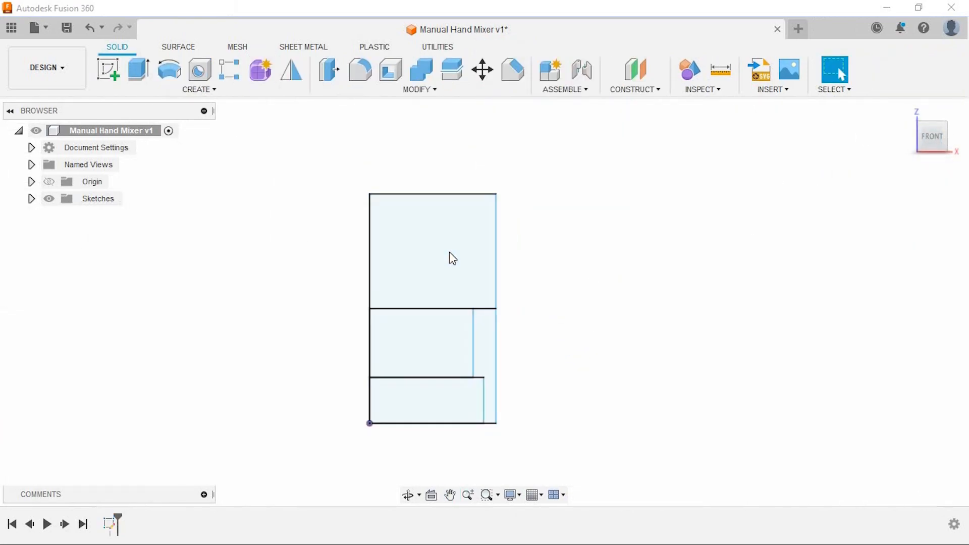
- Revolve the top rectangular profile about its vertical inner edge to form the upper handle section
click(449, 252)
click(169, 69)
click(370, 238)
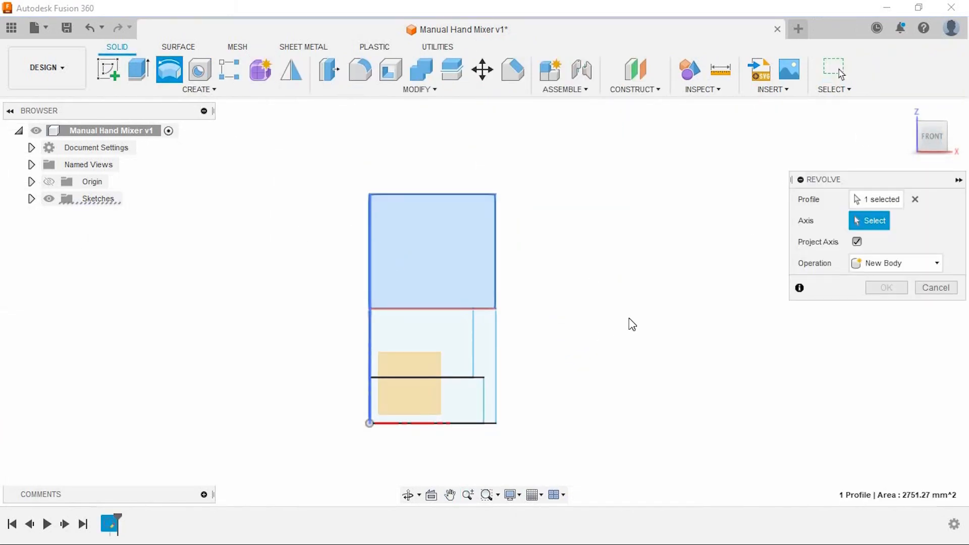
click(886, 351)
middle_drag(381, 346, 398, 285)
- Show Sketch1 again and revolve the middle rectangular profile about the same vertical edge
click(32, 216)
click(61, 233)
click(432, 291)
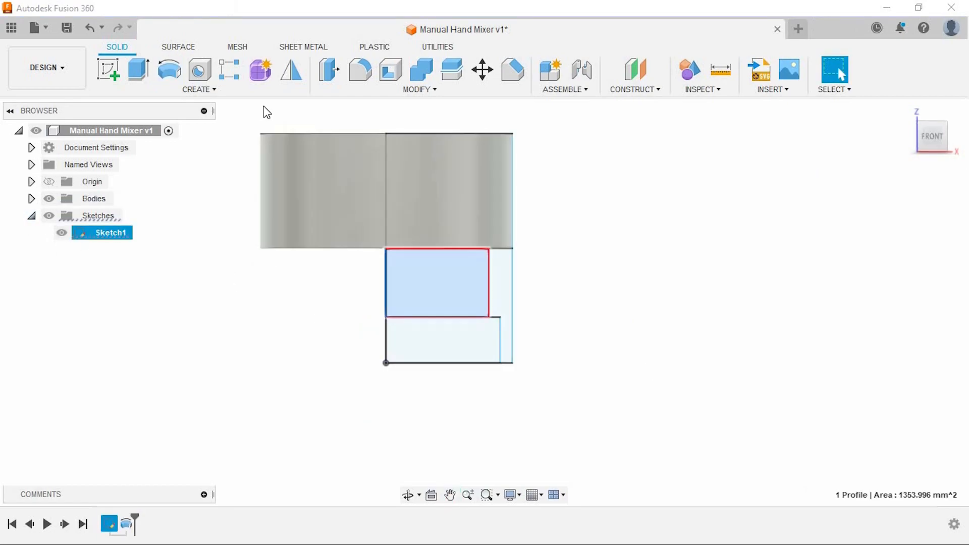
click(169, 70)
click(386, 287)
click(894, 327)
click(883, 382)
click(886, 352)
- Revolve the bottom rectangular profile about the vertical edge to form the lower section
click(398, 351)
click(169, 70)
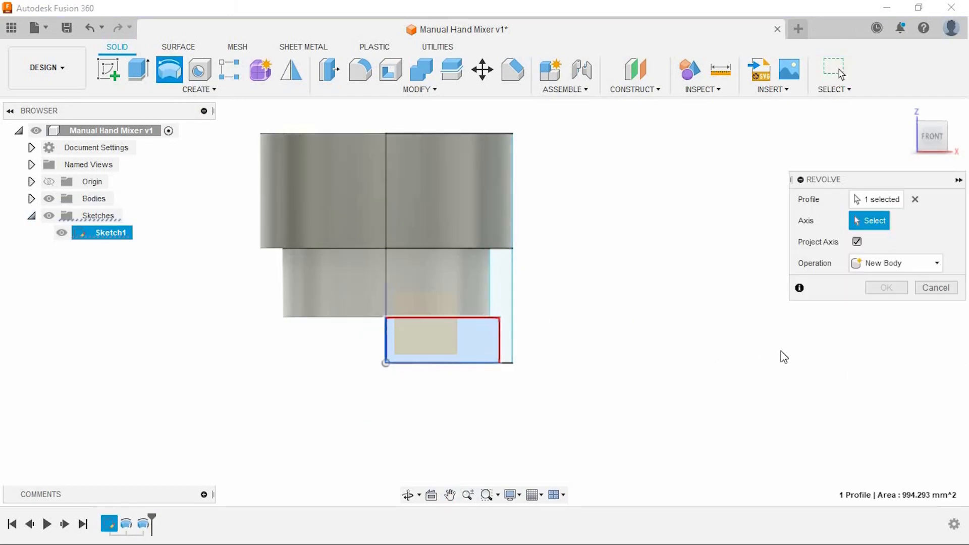
click(386, 347)
click(894, 327)
click(883, 381)
click(889, 352)
- Move the top face of the upper handle section upward in the front view to lengthen the section
shift+middle_drag(457, 199, 432, 267)
click(398, 216)
key(m)
click(930, 146)
middle_drag(547, 323, 590, 391)
drag(487, 250, 505, 123)
click(893, 422)
- Move the bottom face of the lowest section downward in the front view to make that section taller
middle_drag(557, 420, 529, 347)
shift+middle_drag(529, 346, 515, 288)
click(434, 363)
click(482, 69)
click(931, 132)
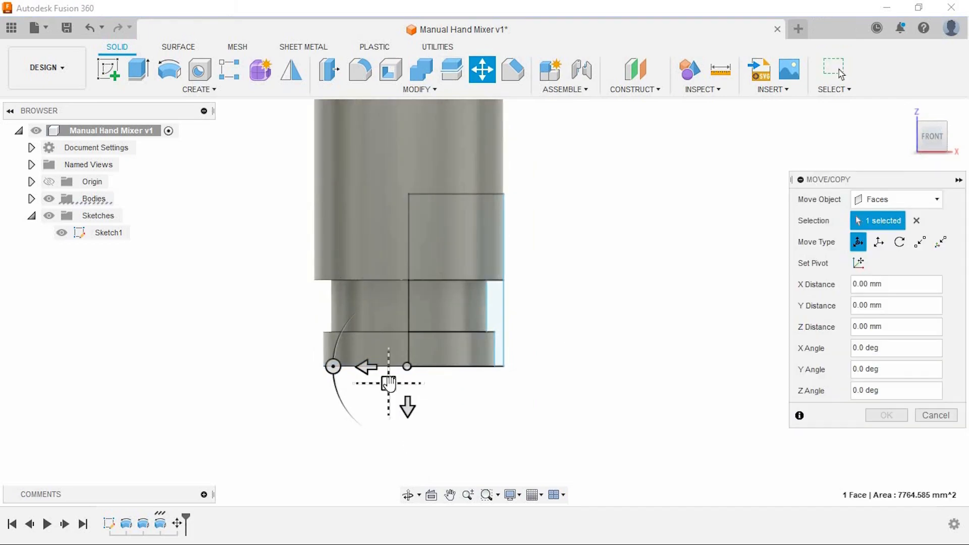
drag(389, 384, 392, 412)
key(Return)
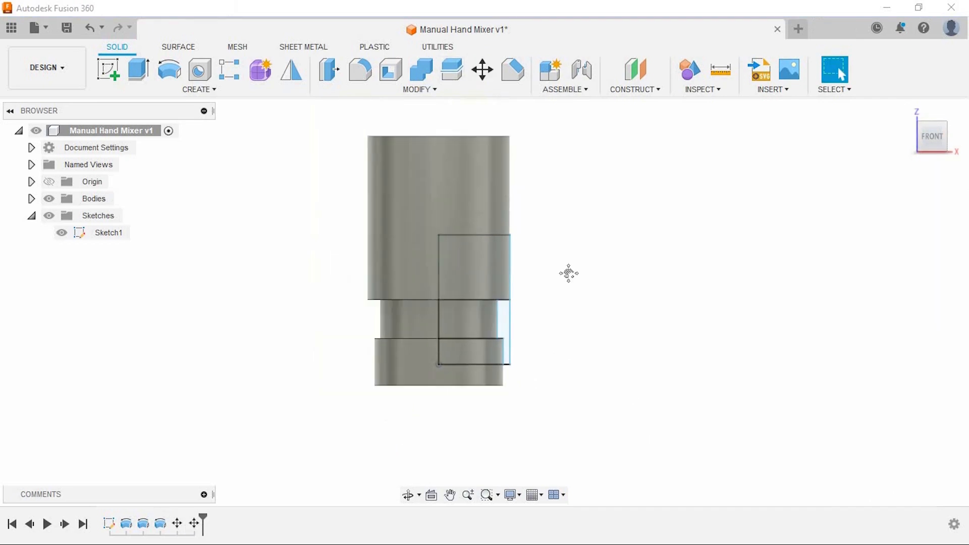
- Fillet the circular top edge of the upper handle section
key(f)
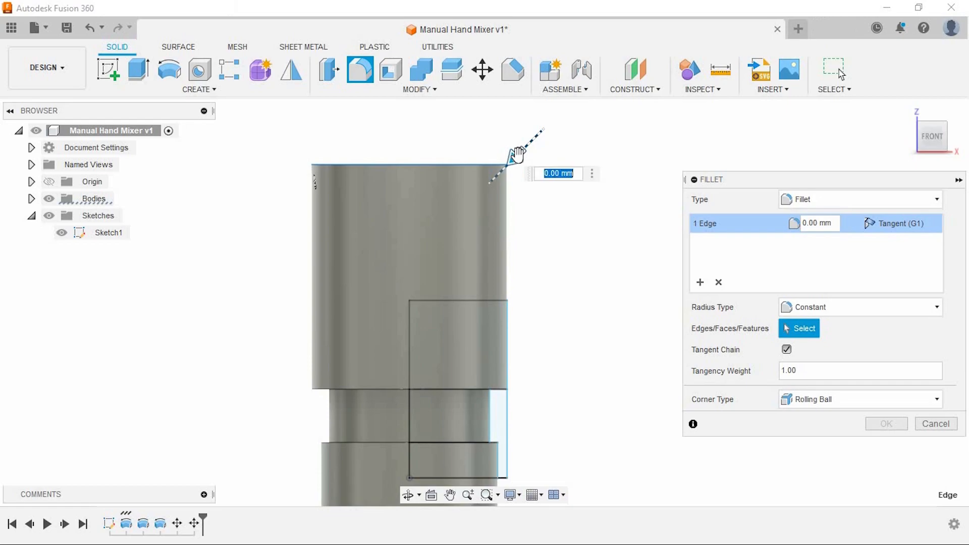
drag(514, 158, 511, 160)
click(887, 423)
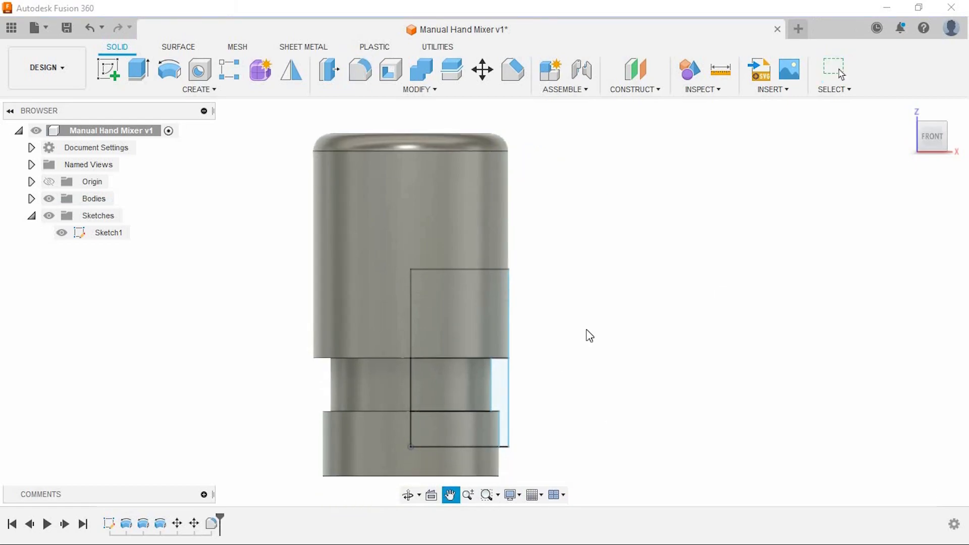
- Fillet the lower edge of the upper handle section with a 10 mm radius
scroll(499, 278, up, 3)
click(500, 272)
drag(522, 286, 514, 279)
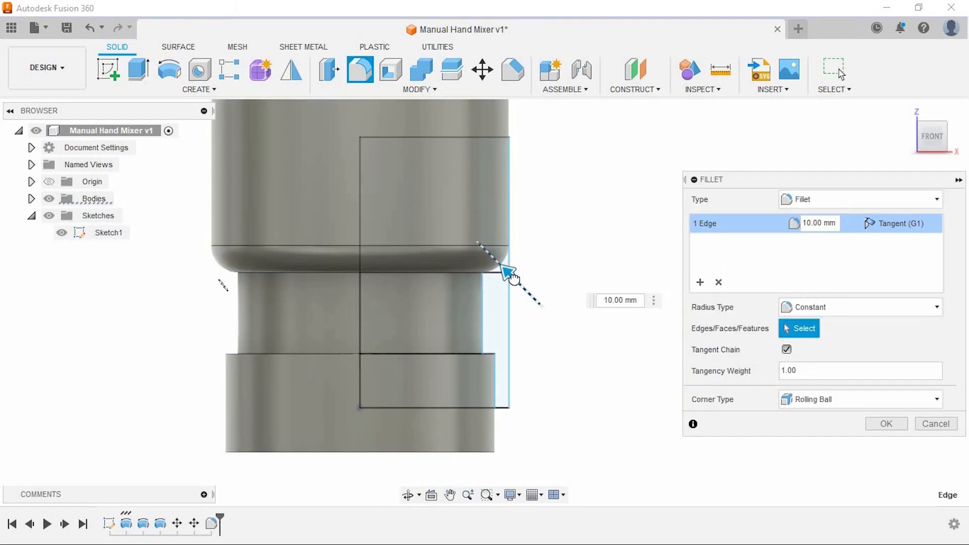
click(886, 423)
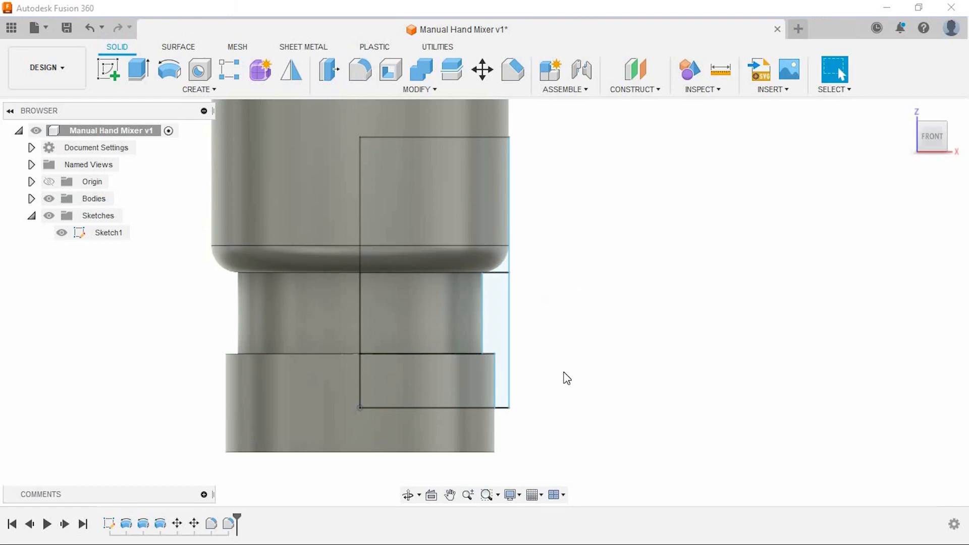
- Fillet the upper edge of the lowest section with a small radius
scroll(505, 333, up, 2)
click(505, 314)
key(f)
click(502, 309)
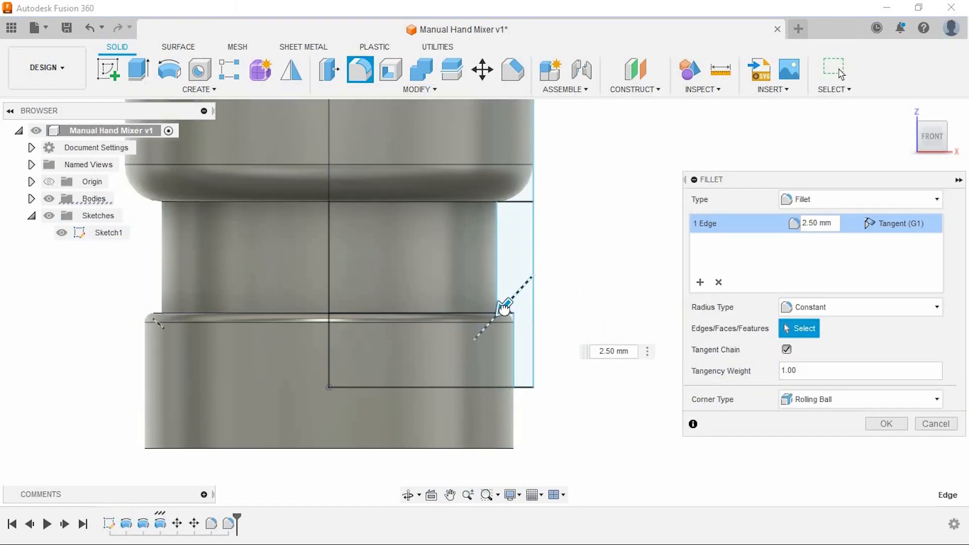
key(Return)
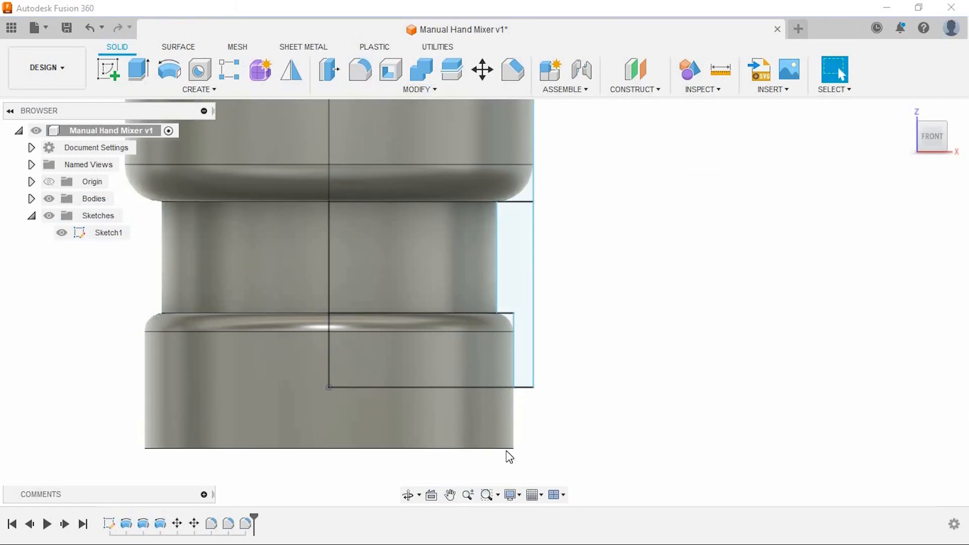
- Fillet the circular bottom edge of the lowest section
middle_drag(564, 413, 581, 363)
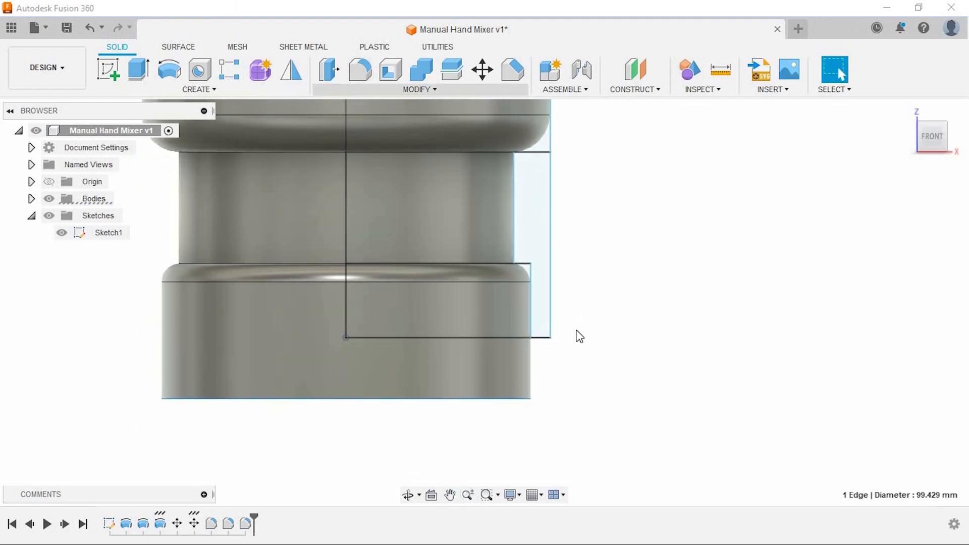
scroll(584, 315, down, 3)
middle_drag(580, 315, 505, 399)
scroll(504, 400, down, 2)
shift+middle_drag(528, 238, 548, 151)
scroll(449, 218, up, 3)
scroll(550, 238, down, 3)
shift+middle_drag(550, 373, 547, 342)
scroll(529, 393, up, 2)
click(372, 76)
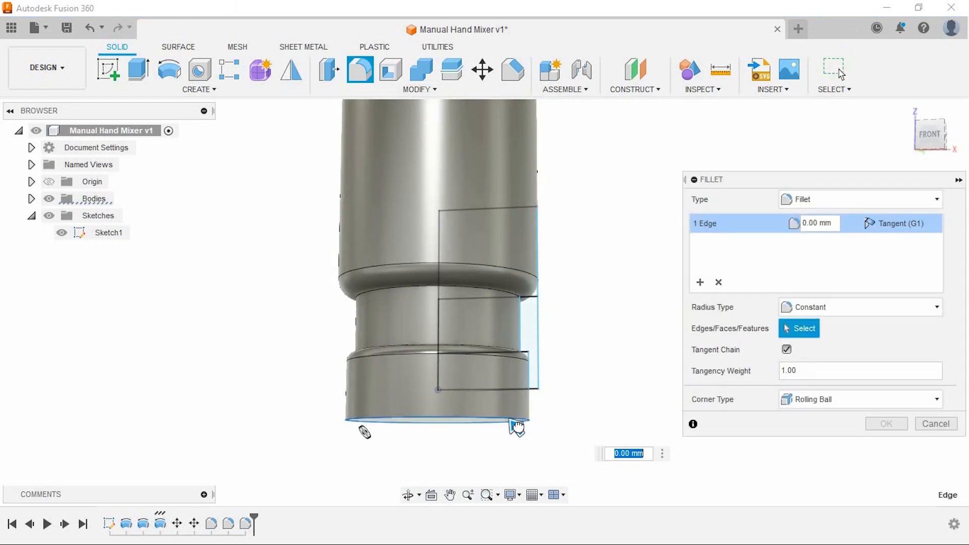
click(887, 424)
- Sketch a circle about 29.4 mm in diameter centred on the bottom face and extrude it downward as a short shaft
scroll(590, 323, down, 3)
middle_drag(599, 303, 589, 254)
shift+middle_drag(588, 255, 586, 217)
click(472, 347)
key(s)
key(c)
click(479, 289)
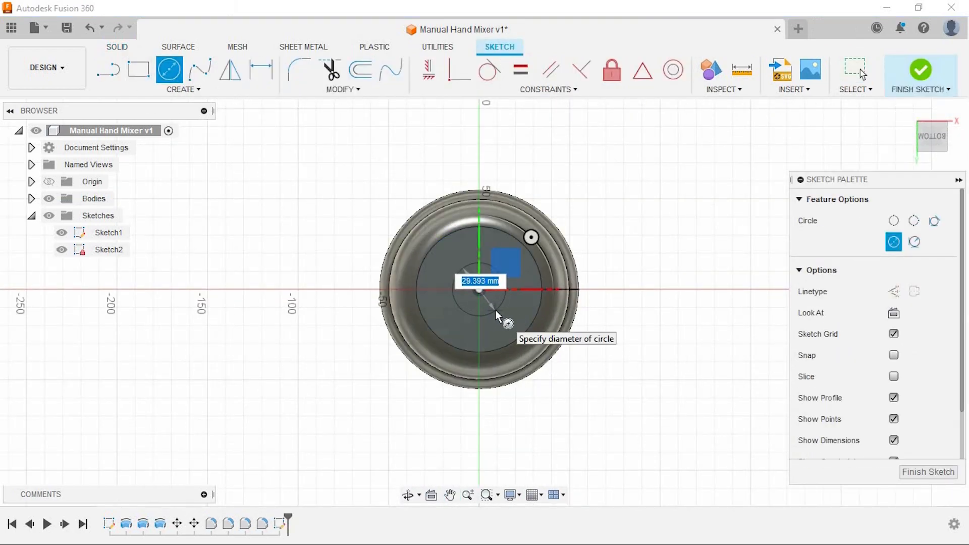
key(e)
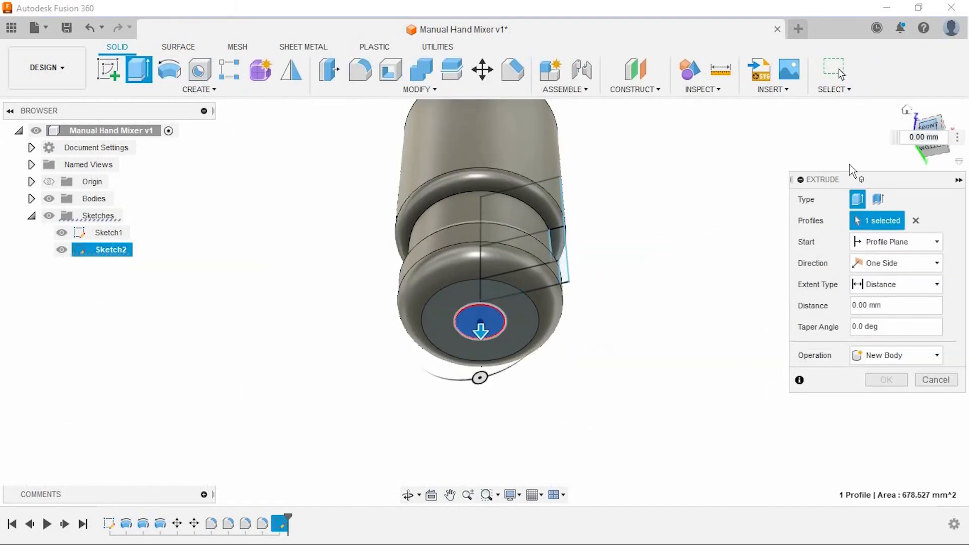
click(887, 380)
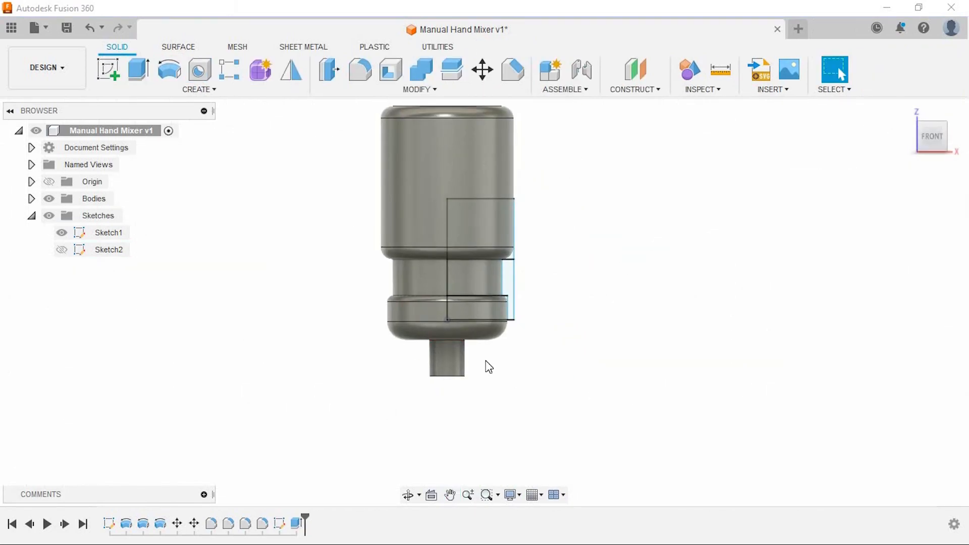
- Move the handle's top face upward by about 34.3 mm
scroll(507, 370, down, 3)
middle_drag(507, 369, 455, 167)
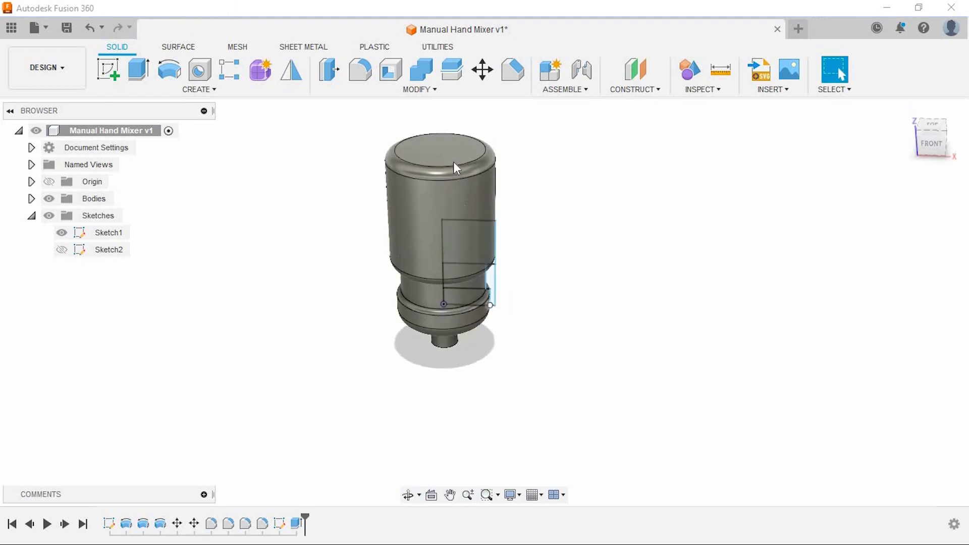
click(455, 166)
key(m)
click(933, 147)
drag(482, 169, 484, 139)
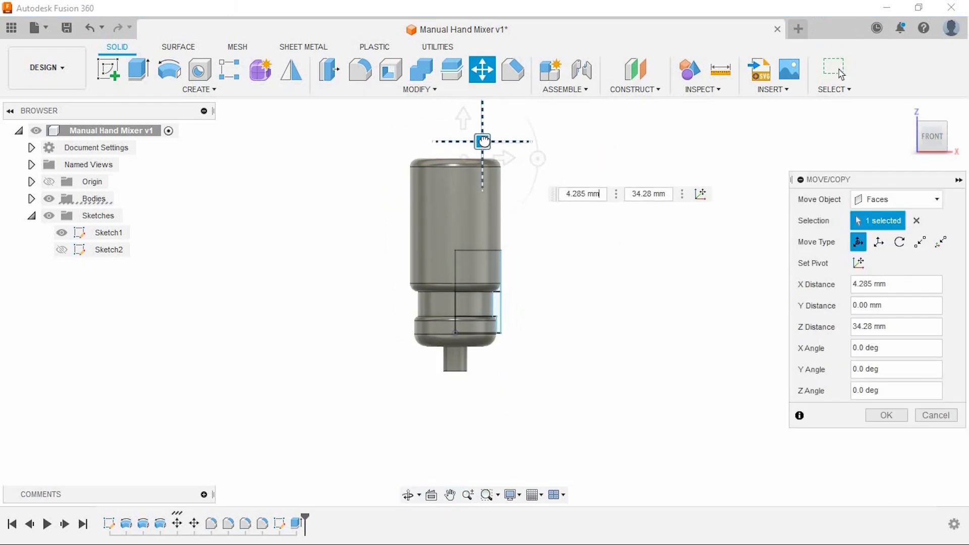
key(Return)
- Start a sketch on the front plane and draw a five-point spline from the shaft's bottom centre, bulging left and ending on the vertical axis
click(108, 69)
click(521, 303)
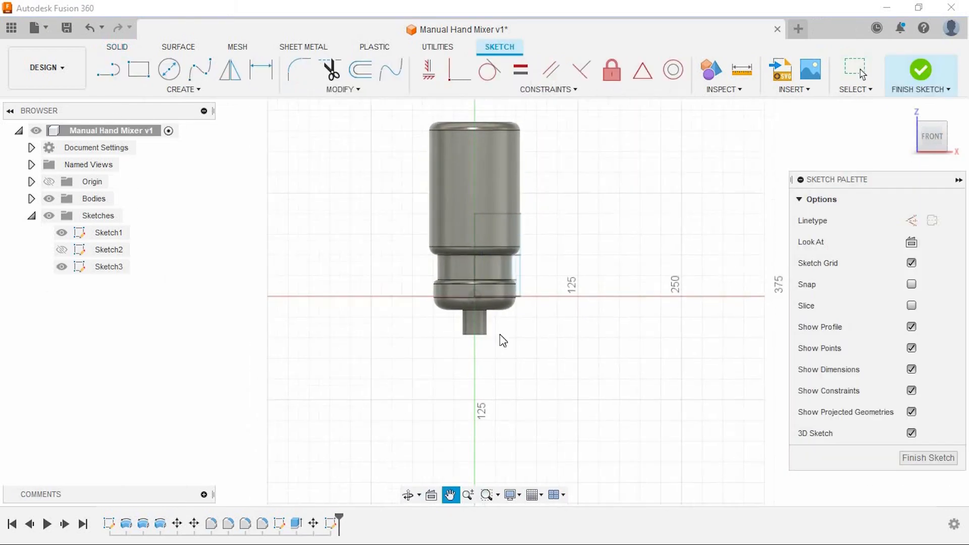
click(209, 75)
scroll(464, 237, up, 10)
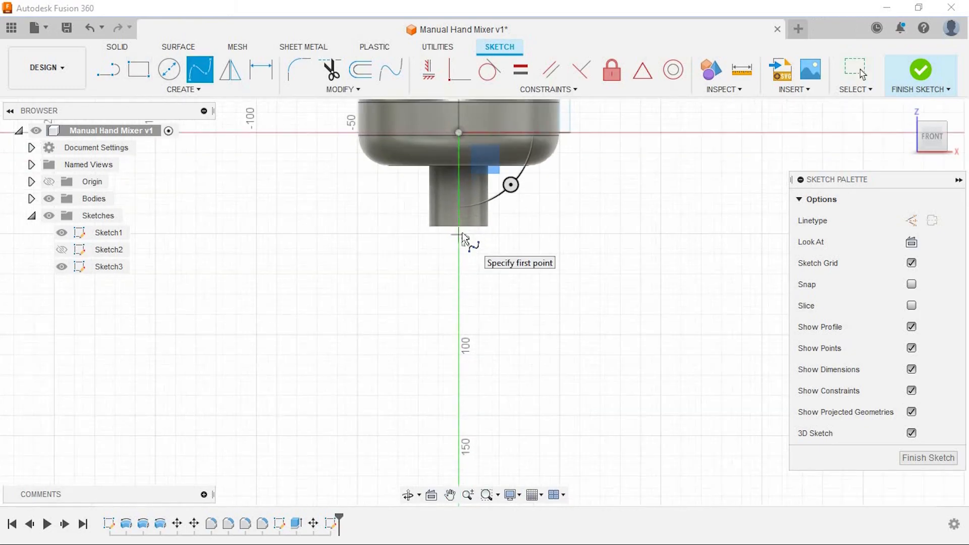
click(458, 227)
scroll(444, 253, down, 5)
click(411, 202)
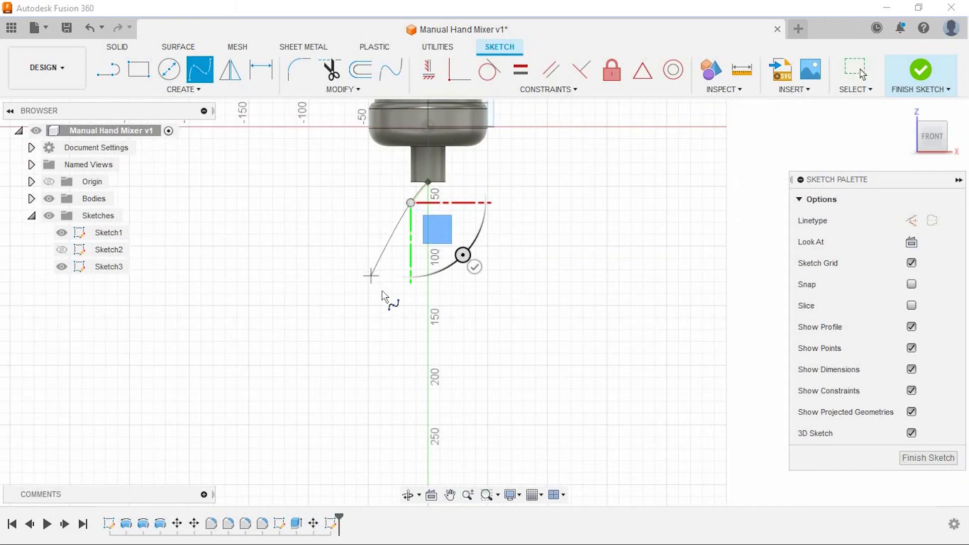
click(373, 312)
click(373, 409)
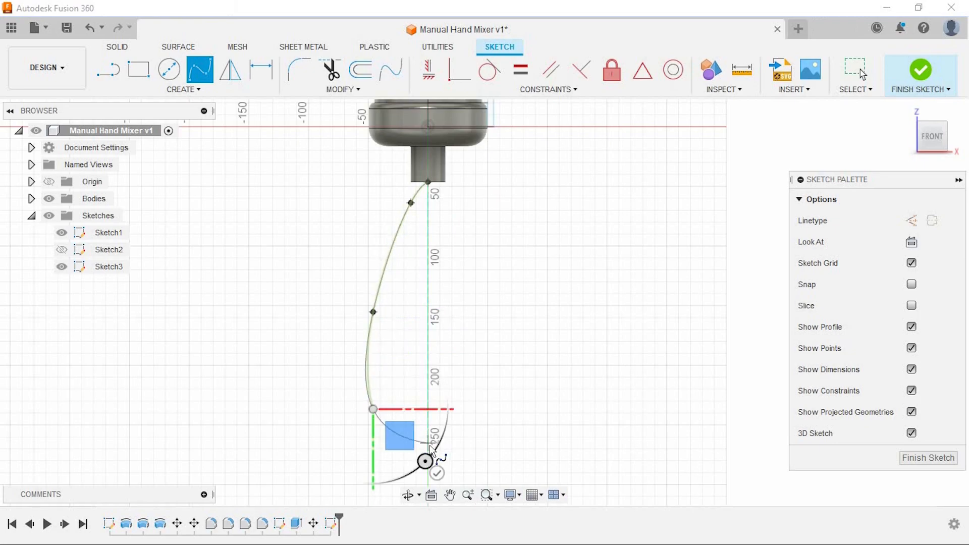
click(428, 447)
key(Return)
mouse_move(441, 346)
middle_down()
mouse_move(418, 266)
mouse_move(450, 324)
mouse_move(429, 345)
middle_up()
scroll(465, 253, down, 4)
scroll(443, 316, down, 1)
scroll(442, 317, up, 2)
key(Escape)
- Move the spline's top end point to just below the centre of the shaft's bottom face
middle_drag(402, 271, 417, 258)
click(439, 227)
scroll(443, 234, up, 5)
key(m)
drag(441, 220, 435, 216)
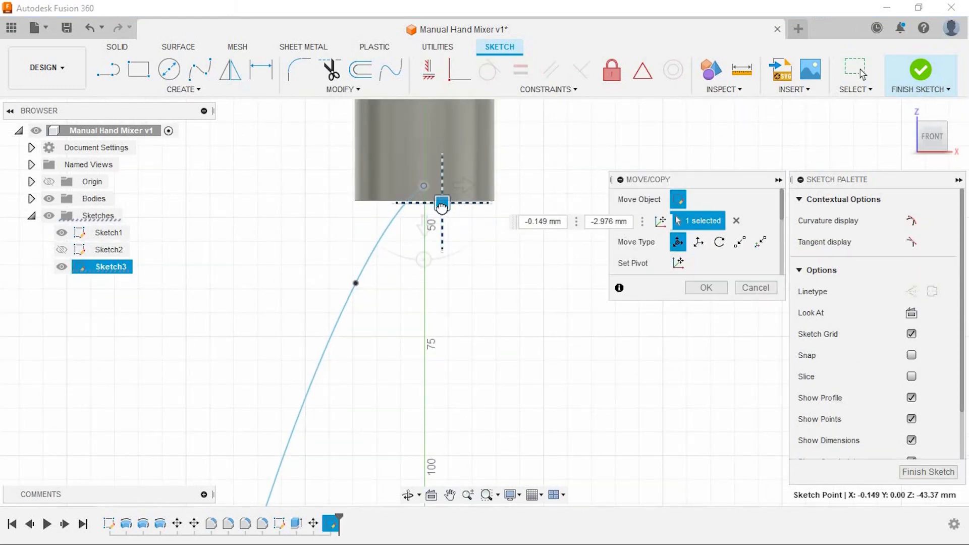
click(706, 288)
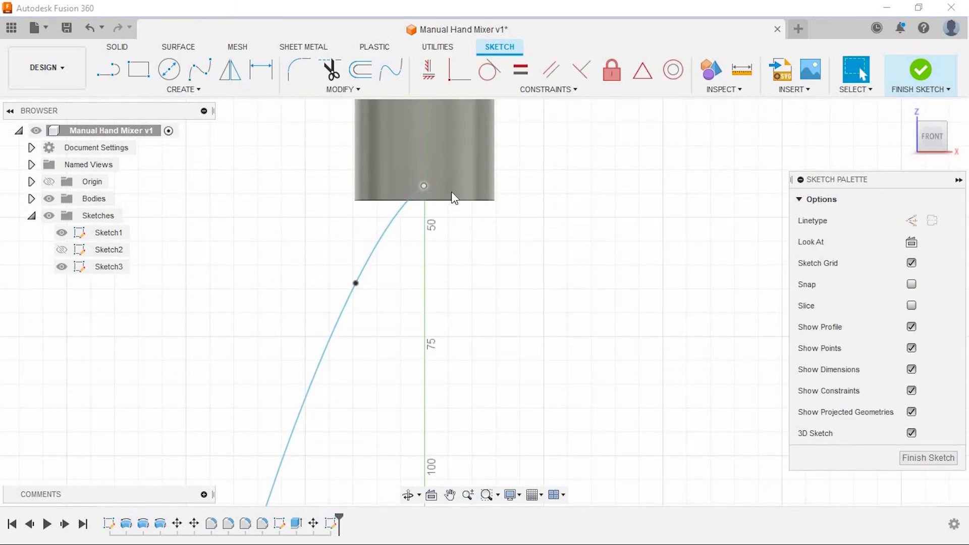
click(424, 186)
key(m)
drag(442, 203, 441, 236)
click(702, 435)
- Move the spline's lower fit point about 4.2 mm outward and 1.9 mm up, and shift its middle fit point outward
scroll(362, 344, down, 6)
middle_drag(362, 348, 378, 117)
click(329, 348)
key(m)
drag(347, 363, 334, 358)
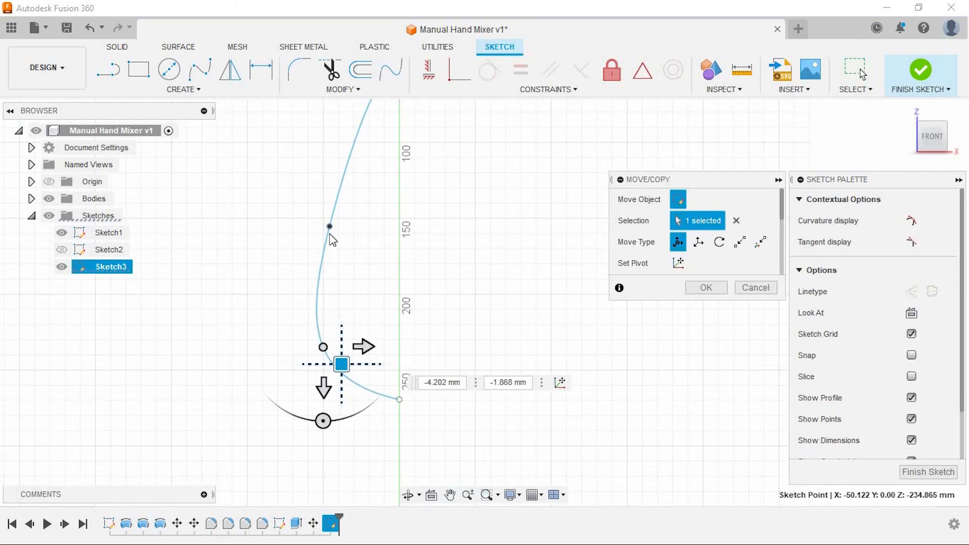
key(Return)
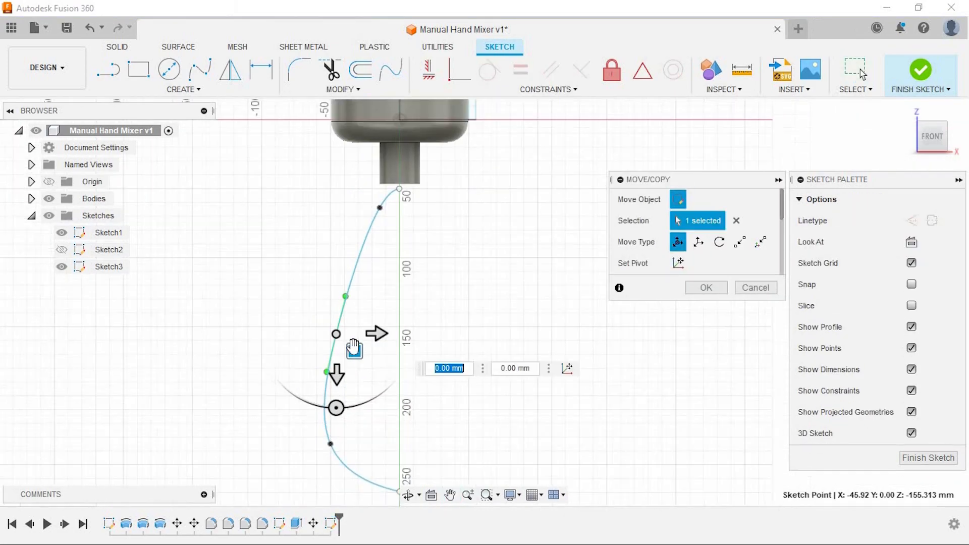
drag(354, 350, 346, 349)
key(Return)
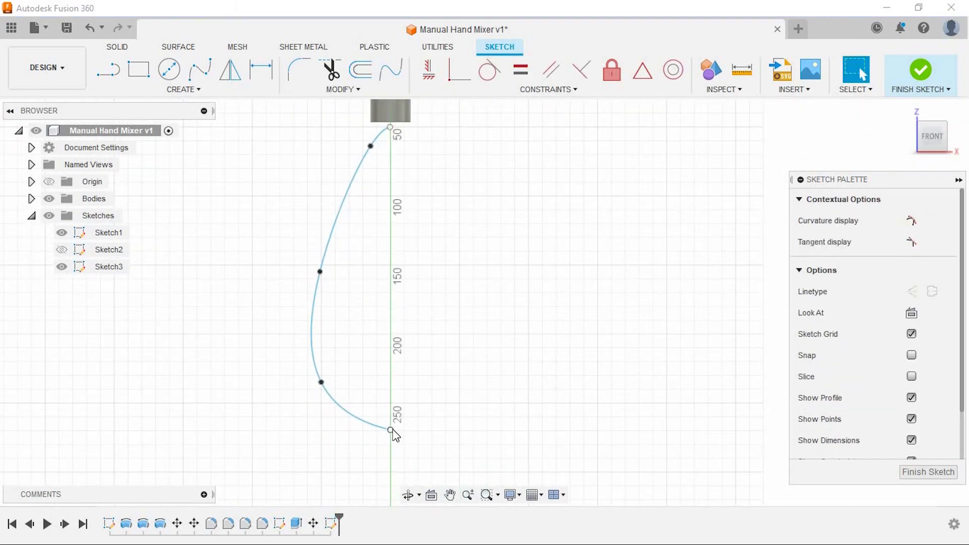
- Move the spline's bottom end point farther down the vertical axis and lower the fit point above it
click(389, 432)
key(m)
drag(407, 447, 409, 437)
click(703, 435)
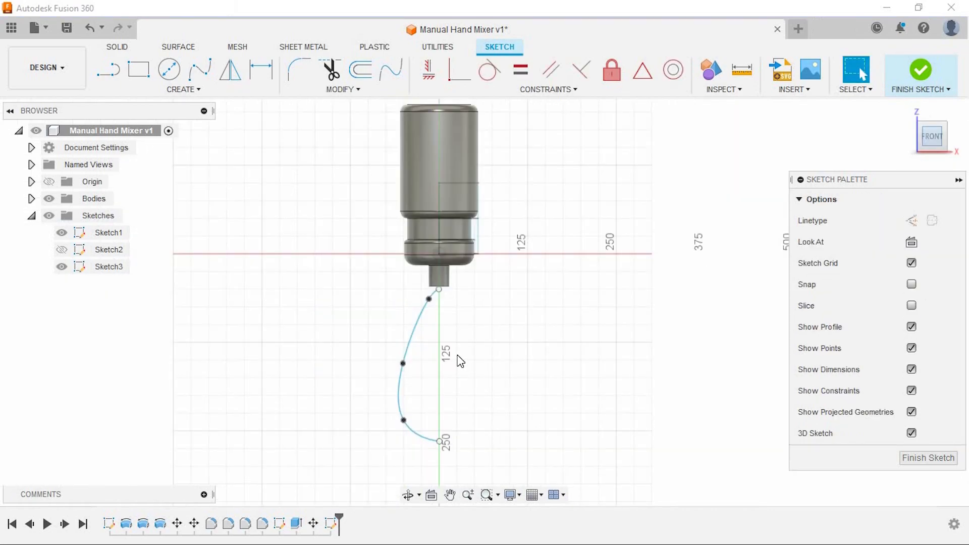
scroll(457, 356, down, 1)
middle_drag(457, 355, 447, 334)
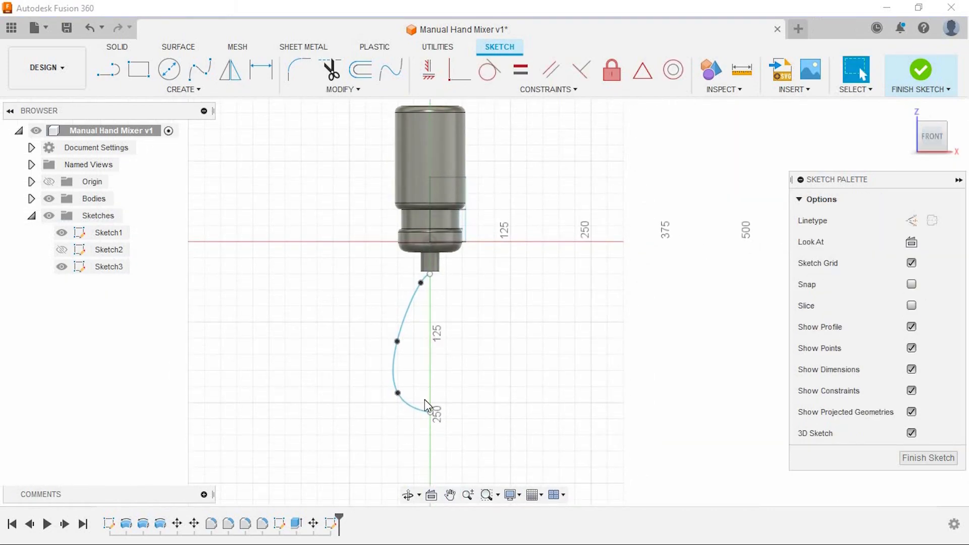
click(431, 414)
key(m)
mouse_move(433, 413)
mouse_down()
mouse_move(444, 442)
mouse_move(418, 418)
mouse_move(449, 459)
mouse_up()
- Move the spline's upper fit point outward and its middle fit point about 7.7 mm outward and 2.2 mm down, and finish the sketch
click(421, 282)
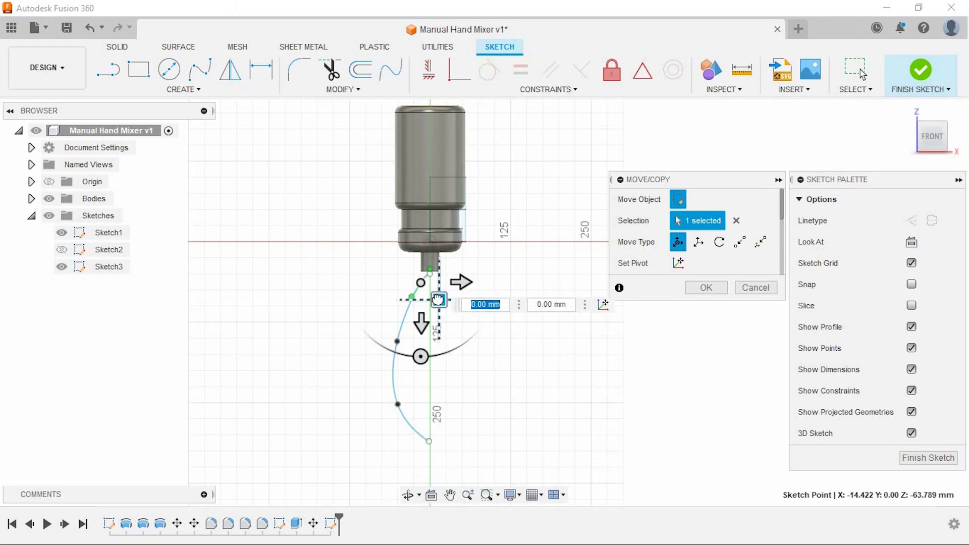
drag(428, 304, 413, 366)
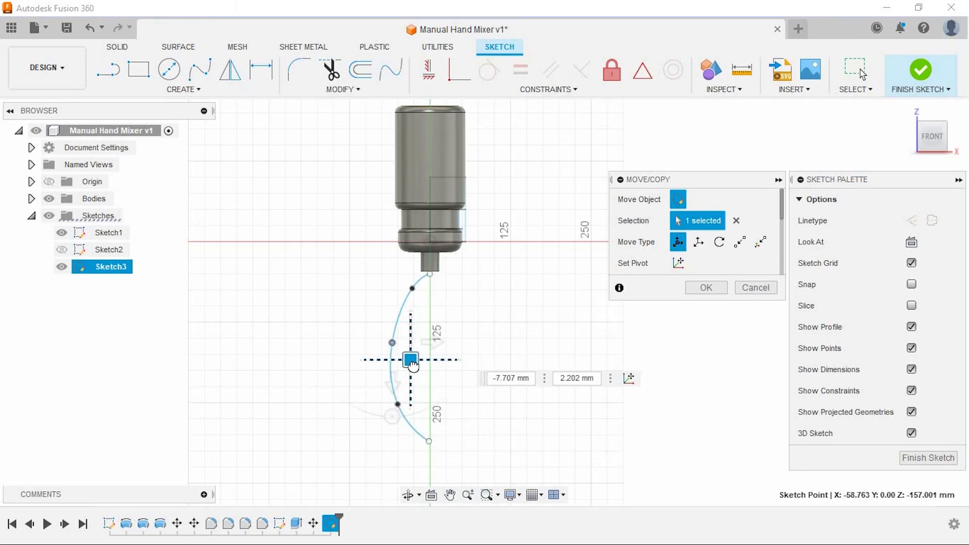
key(Return)
click(908, 76)
- Create a solid circular pipe with a 25 mm section along the spline as a new body
click(199, 90)
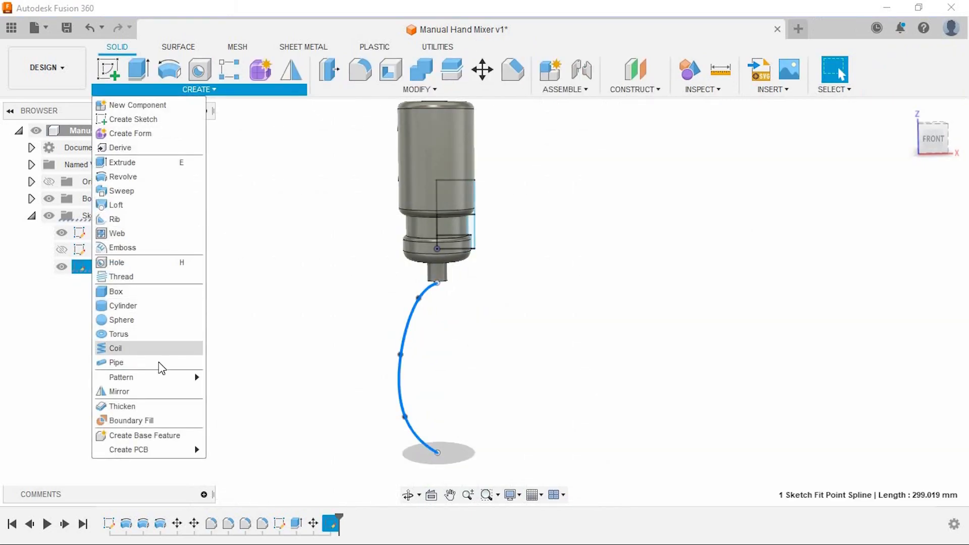
click(158, 367)
shift+middle_drag(506, 371, 426, 331)
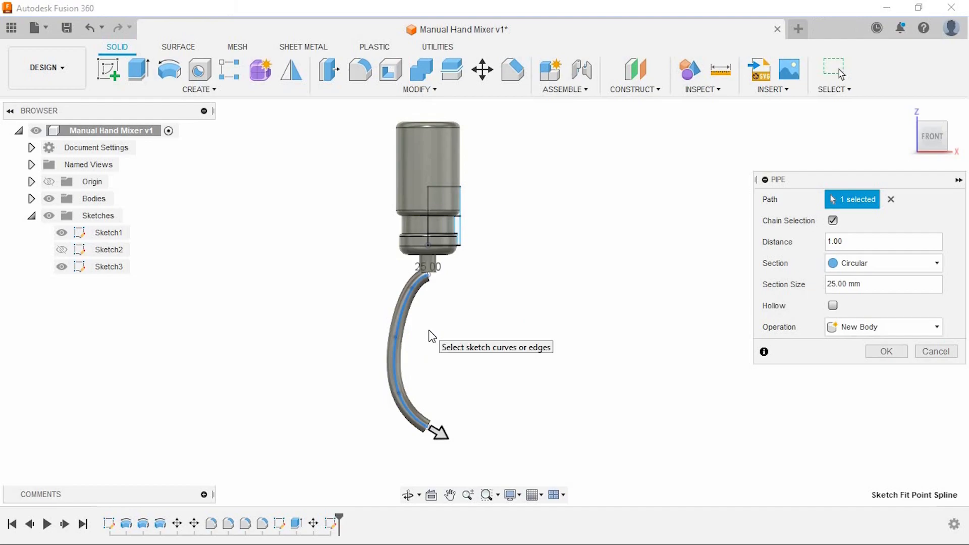
click(875, 353)
- Create a circular pattern of the pipe body around the shaft's axis with a quantity of 4
shift+middle_drag(476, 360, 438, 290)
scroll(439, 291, up, 3)
click(32, 198)
click(106, 283)
click(198, 89)
mouse_move(188, 377)
click(252, 394)
click(868, 263)
click(440, 244)
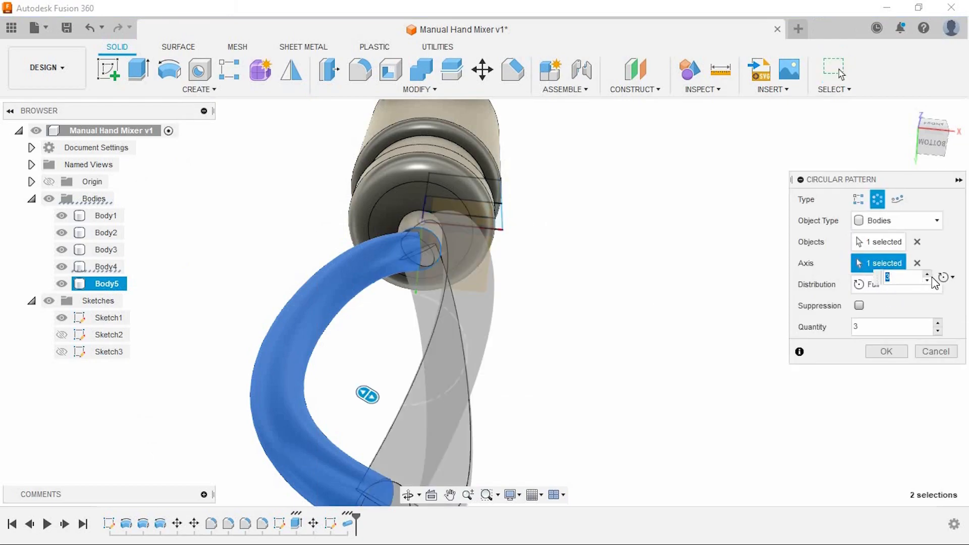
click(929, 277)
click(928, 276)
shift+middle_drag(589, 348, 695, 230)
click(932, 137)
click(929, 281)
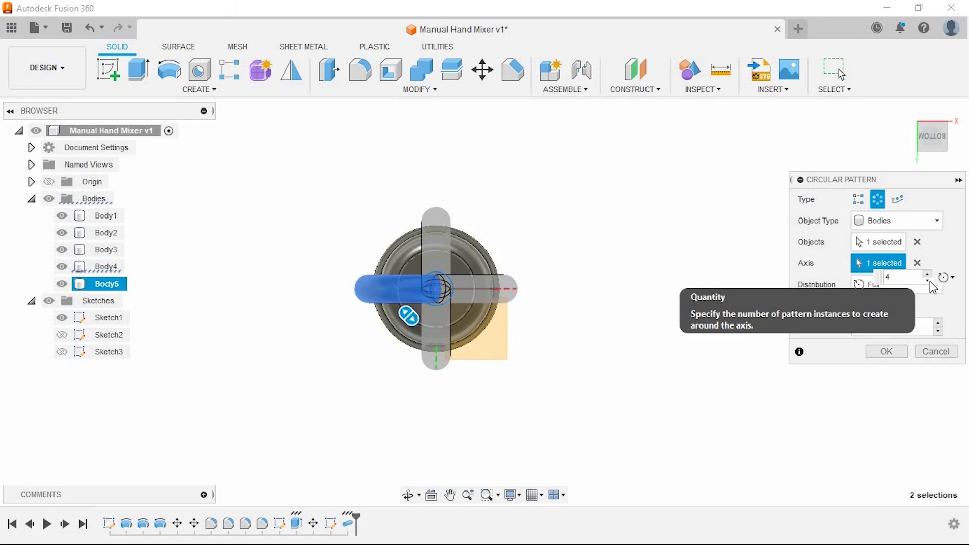
key(Return)
- Reopen Sketch3 and move the spline's lower fit point outward and its middle fit point about 7.2 mm outward and 1.2 mm down
mouse_move(554, 281)
shift+middle_down()
mouse_move(593, 307)
mouse_move(600, 289)
shift+middle_up()
right_click(71, 404)
click(137, 192)
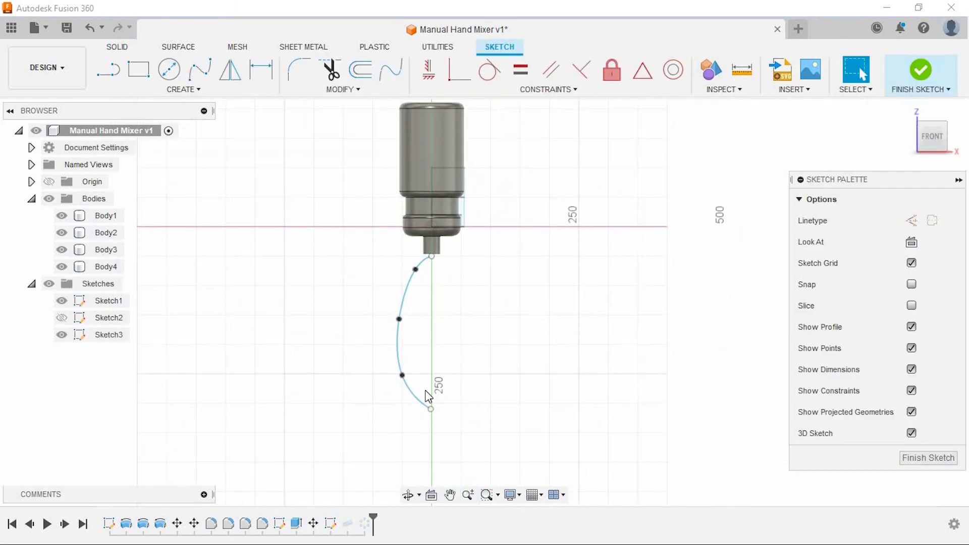
click(419, 395)
key(m)
drag(407, 390, 407, 336)
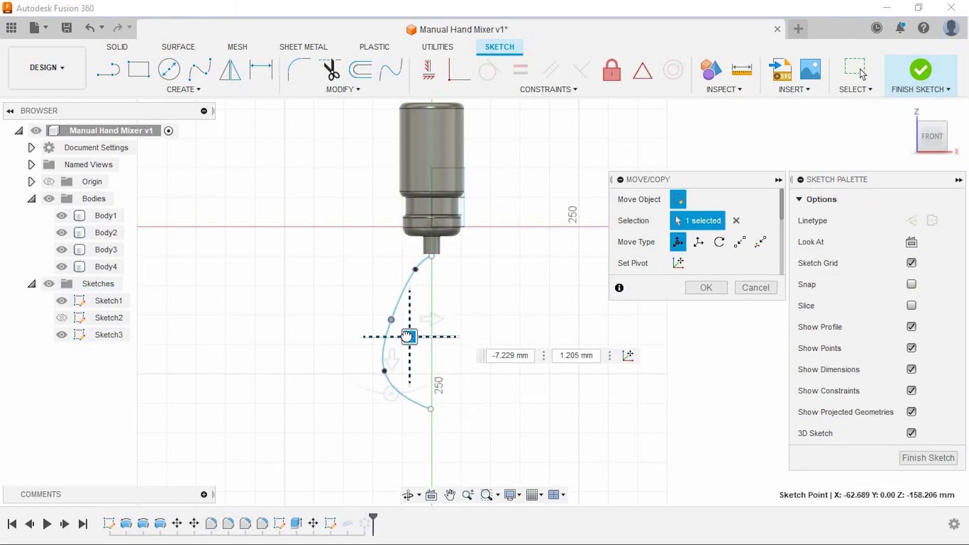
- Move the spline's bottom end point down and its lower fit point about 6 mm outward and 30 mm down
click(433, 408)
drag(447, 431, 448, 446)
click(386, 372)
drag(402, 389, 401, 407)
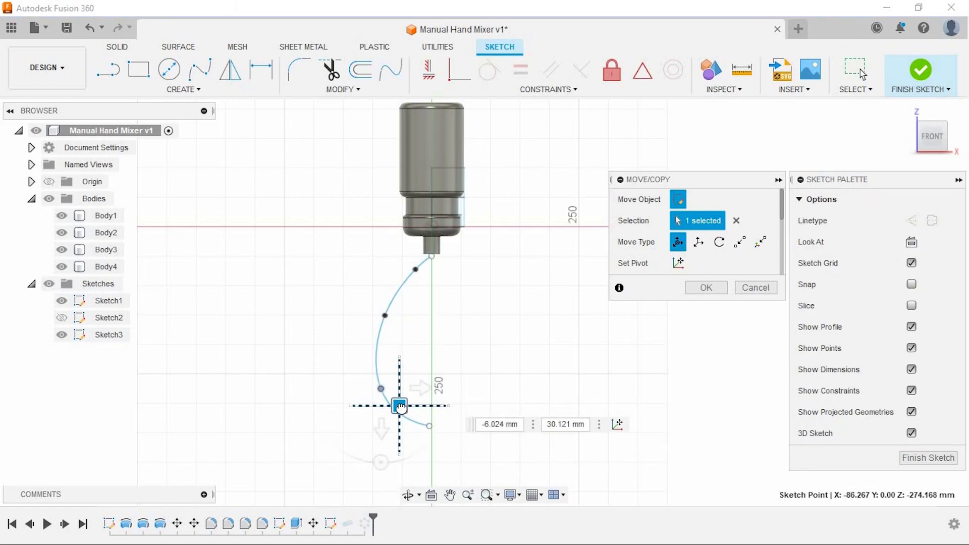
- Lower the spline's upper fit point slightly, move its middle fit point about 2.4 mm outward and 8.4 mm down, and finish the sketch
click(415, 269)
drag(433, 286, 433, 291)
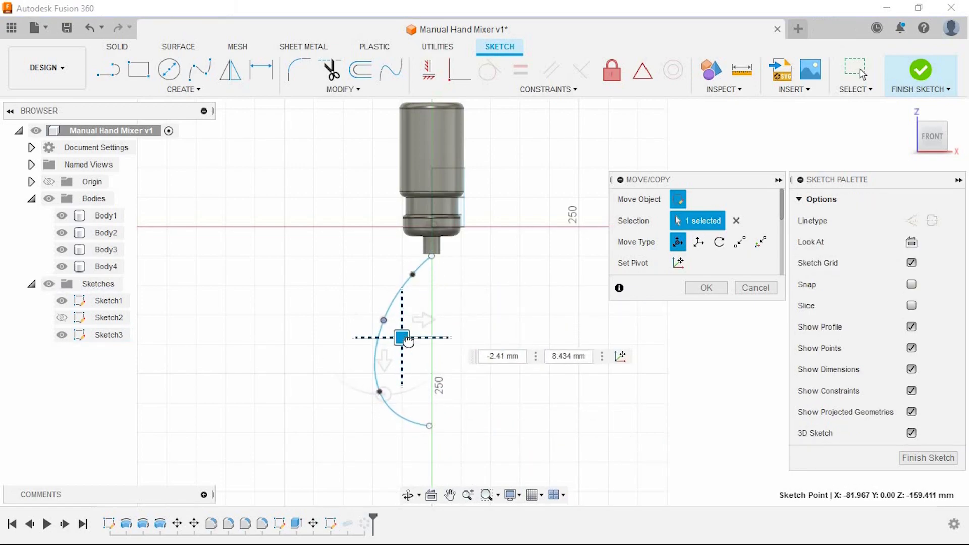
key(Return)
click(921, 70)
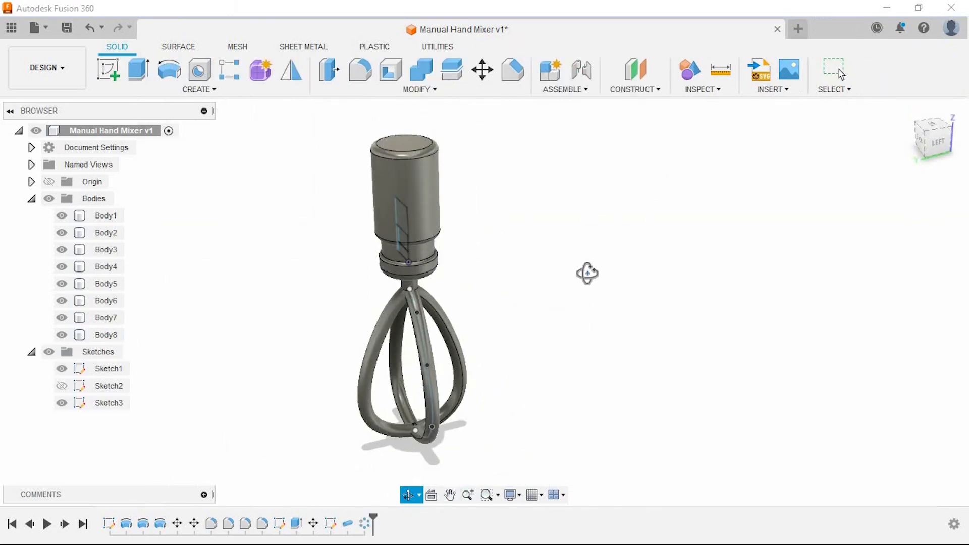
- Hide Sketch1 and Sketch3 so that only the mixer's bodies are shown
drag(576, 272, 605, 275)
drag(535, 268, 585, 272)
scroll(456, 288, up, 3)
shift+middle_drag(469, 279, 513, 207)
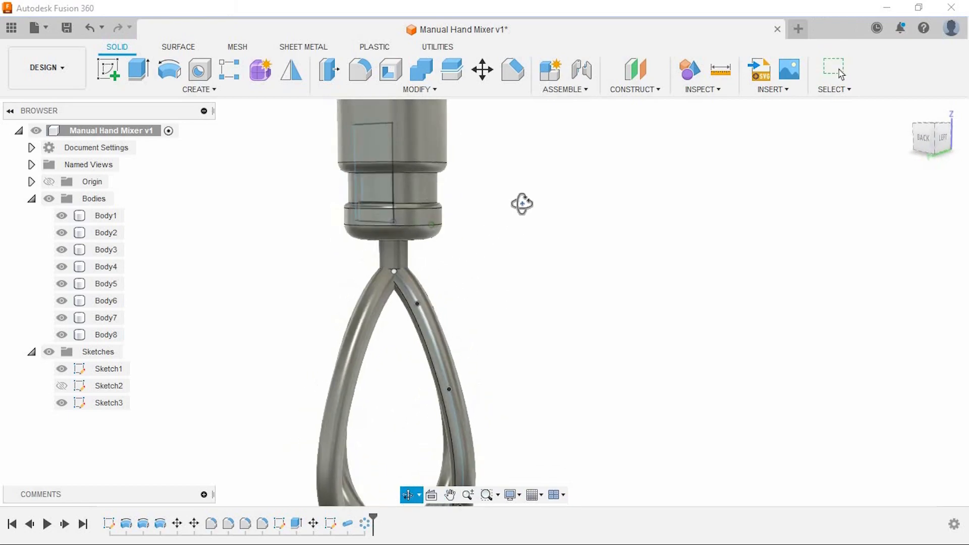
click(62, 368)
click(62, 403)
scroll(499, 259, down, 2)
- Move the handle's top face down to shorten the handle
click(904, 111)
shift+middle_drag(618, 312, 677, 318)
shift+middle_drag(564, 256, 589, 303)
click(483, 157)
key(m)
click(933, 142)
drag(465, 115, 469, 129)
key(Return)
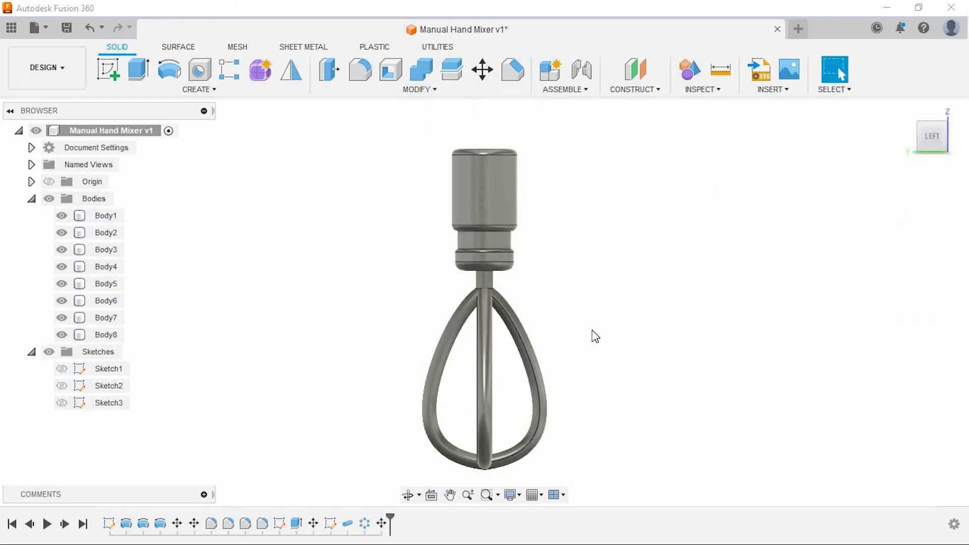
- Tilt all eight bodies of the mixer together by 20 degrees about the X axis
mouse_move(575, 335)
middle_down()
mouse_move(558, 336)
mouse_move(582, 320)
mouse_move(580, 331)
mouse_move(571, 326)
mouse_move(581, 334)
middle_up()
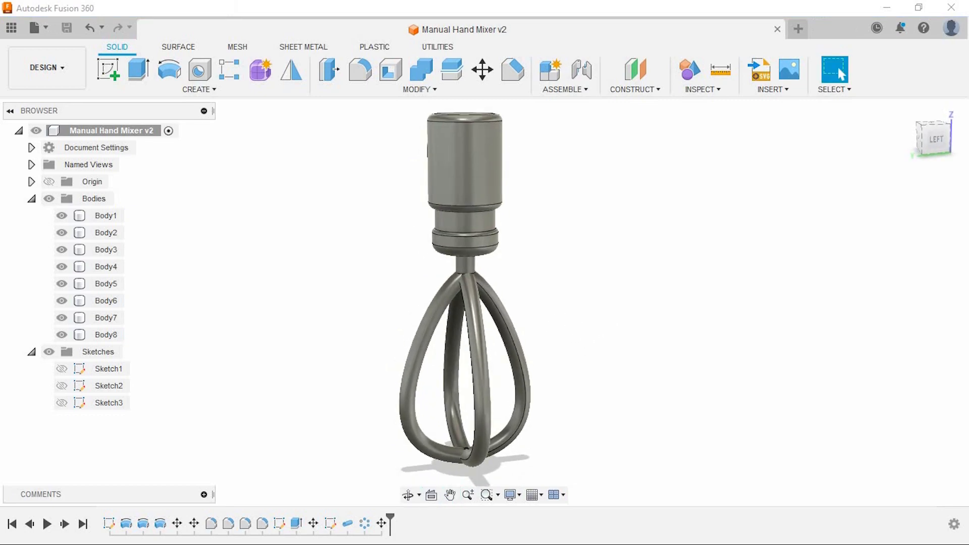
click(108, 335)
shift+click(111, 218)
click(481, 70)
drag(545, 389, 557, 390)
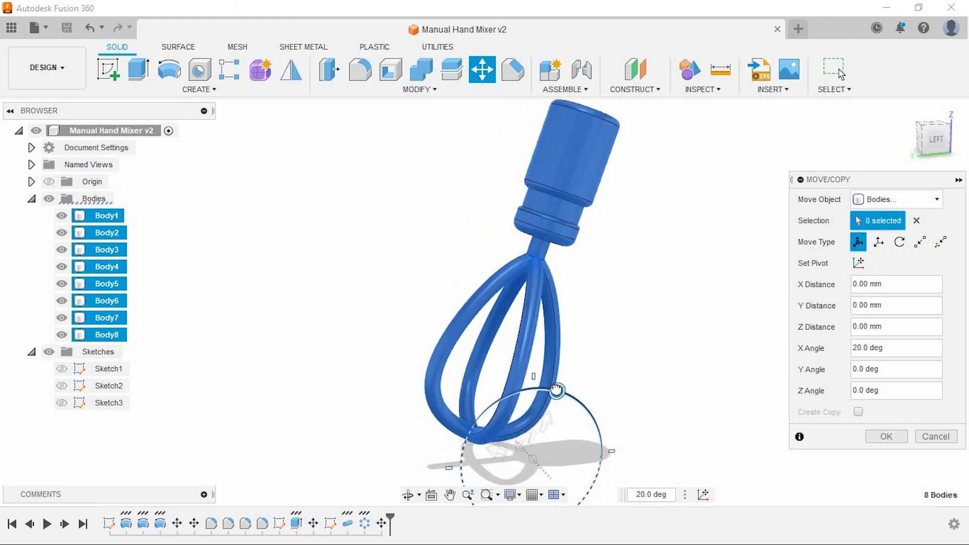
mouse_move(612, 328)
shift+middle_down()
mouse_move(630, 327)
mouse_move(567, 318)
mouse_move(577, 328)
mouse_move(640, 331)
mouse_move(616, 329)
shift+middle_up()
click(870, 439)
- Switch to the Render workspace and open the appearance settings
click(56, 76)
click(71, 152)
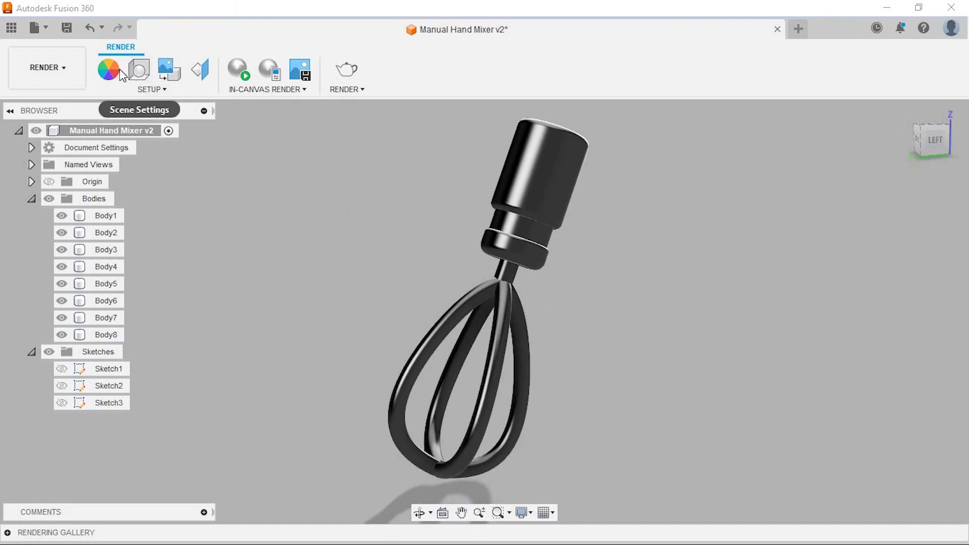
key(a)
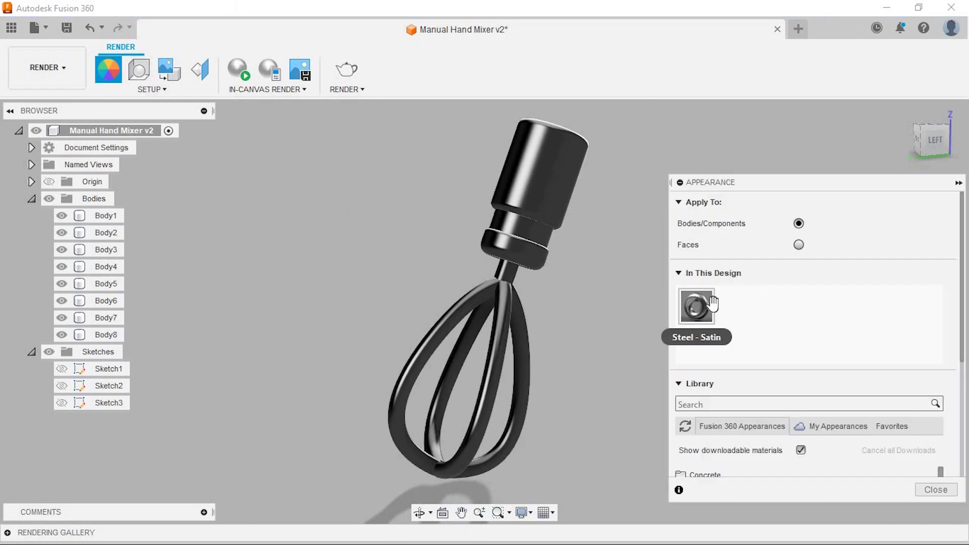
- Apply the Nylon 6-6 (White) appearance from the library to the handle's upper body
scroll(775, 267, down, 5)
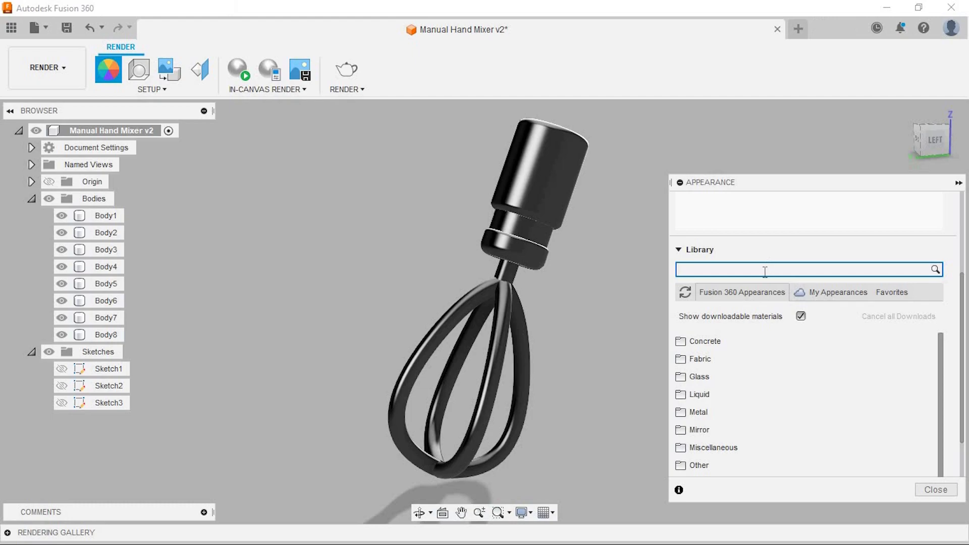
scroll(954, 338, down, 2)
scroll(763, 268, up, 2)
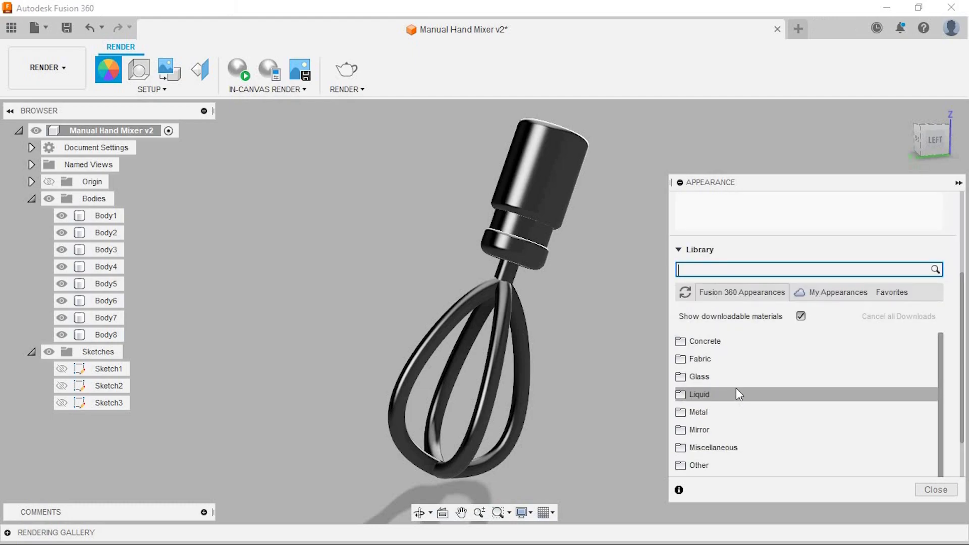
click(747, 451)
scroll(935, 368, down, 2)
scroll(930, 444, down, 3)
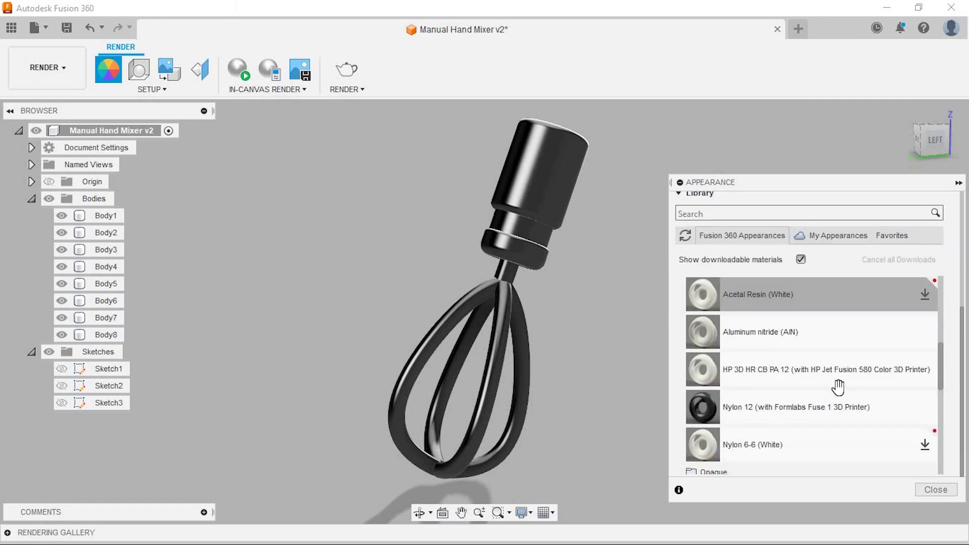
drag(752, 448, 539, 174)
- Recolor the nylon appearance to orange (RGB 249, 172, 47) from the color libraries and apply it to the handle's remaining bodies
scroll(949, 360, up, 3)
double_click(747, 297)
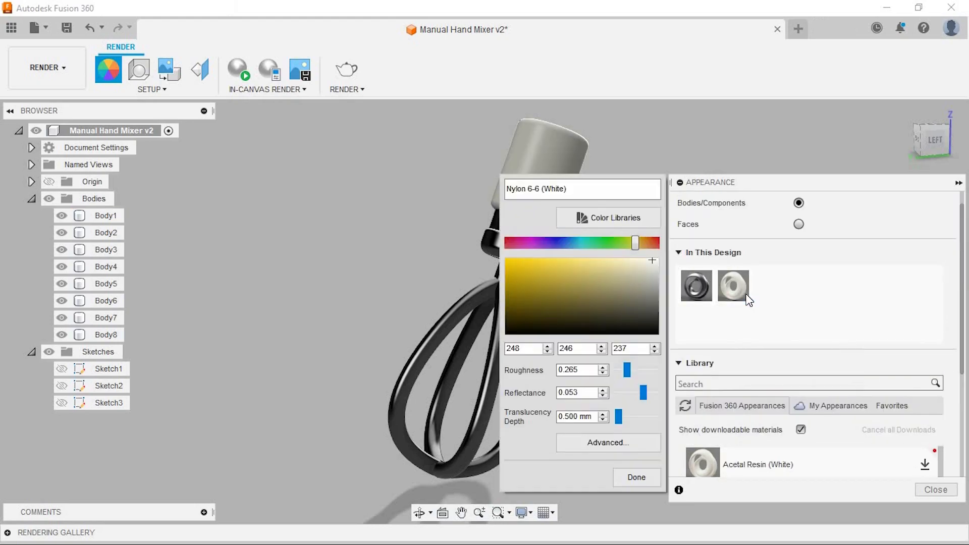
click(613, 218)
scroll(480, 243, down, 10)
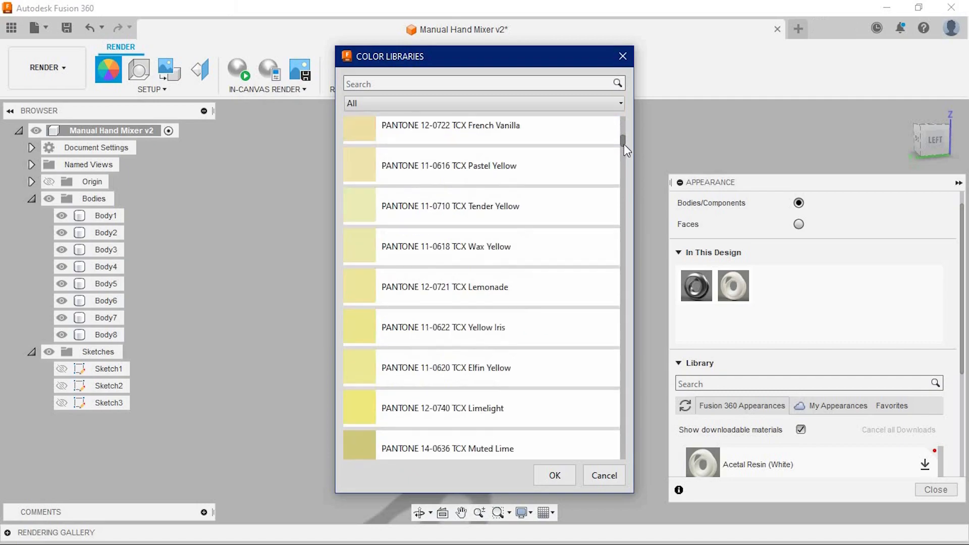
scroll(510, 275, down, 10)
scroll(469, 355, down, 3)
click(459, 357)
click(555, 475)
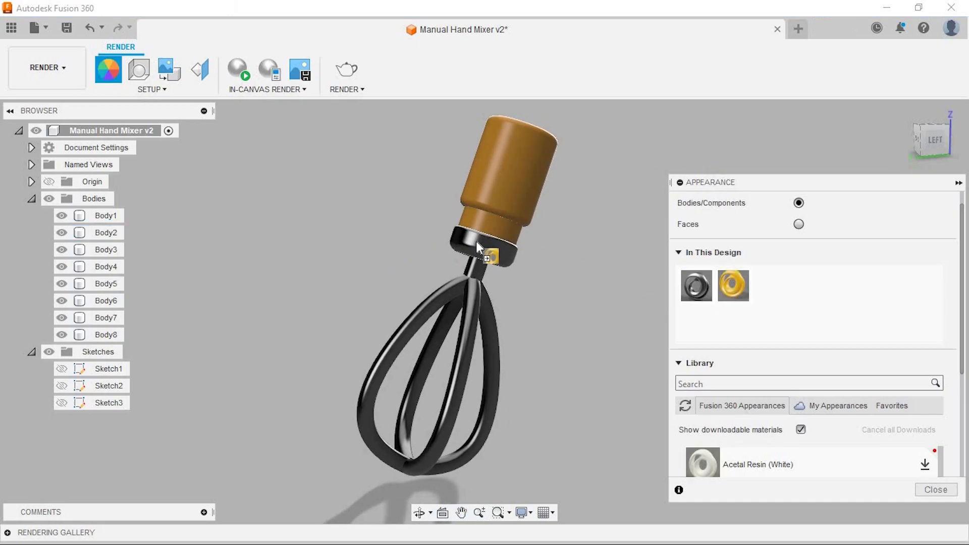
drag(473, 247, 473, 248)
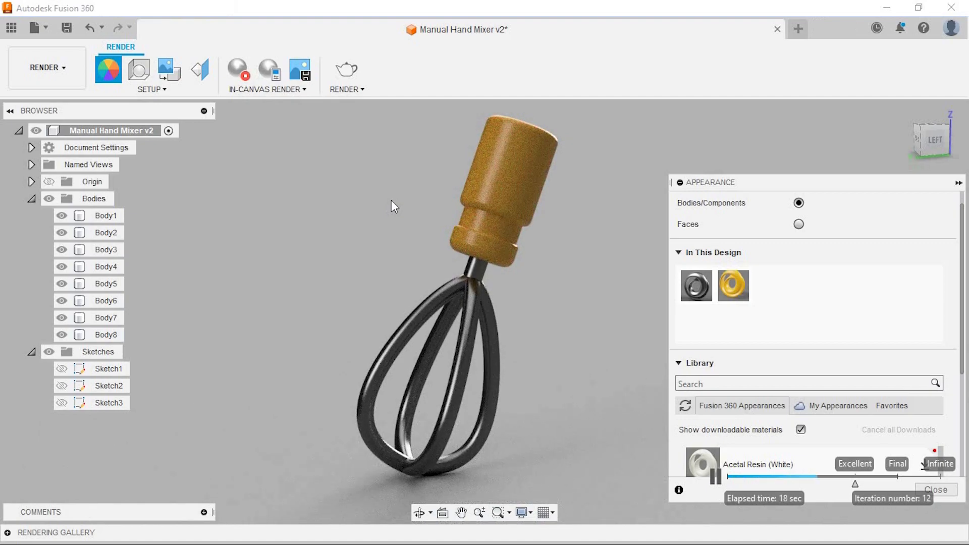
click(238, 70)
- Apply the Aluminum - Polished appearance from the metal library to the shaft
scroll(749, 351, down, 5)
click(709, 320)
click(707, 303)
click(730, 320)
scroll(840, 380, down, 1)
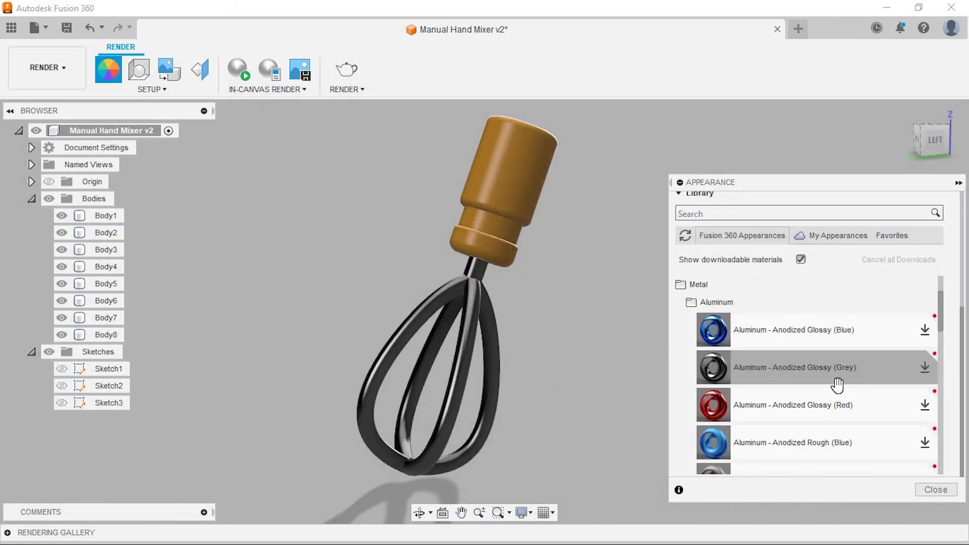
scroll(840, 384, down, 5)
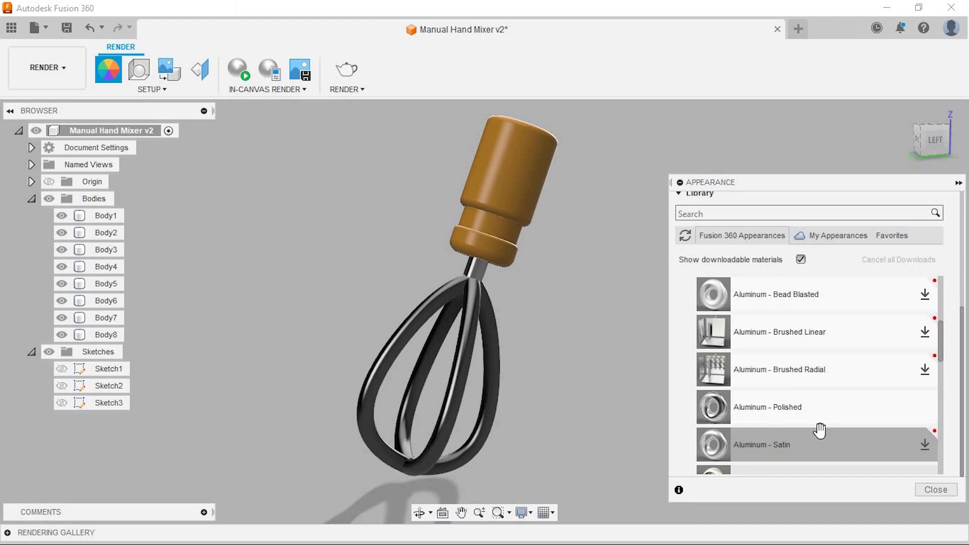
- Try the Lead - Rough appearance on the whisk's wires and preview it with a brief in-canvas render
scroll(818, 340, up, 6)
scroll(680, 343, down, 6)
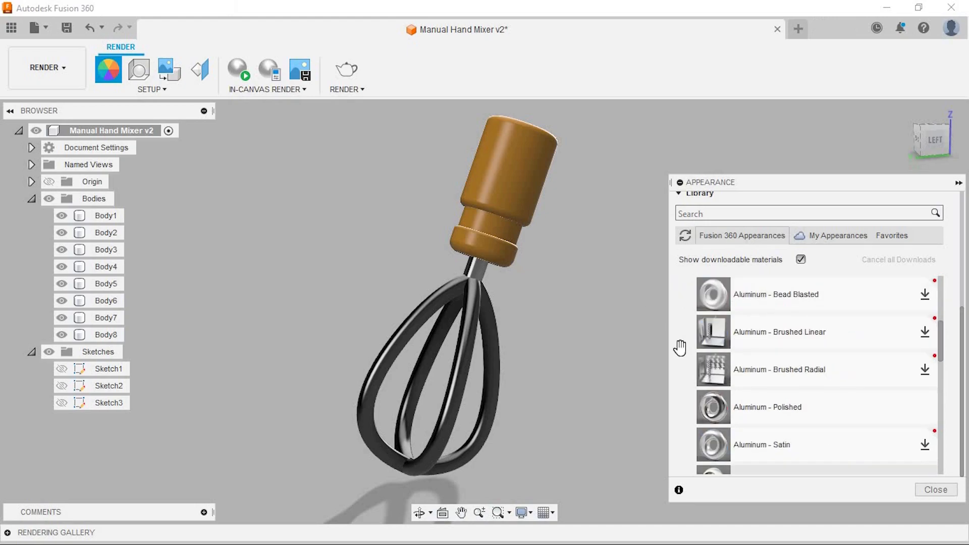
scroll(679, 347, down, 10)
scroll(692, 363, up, 2)
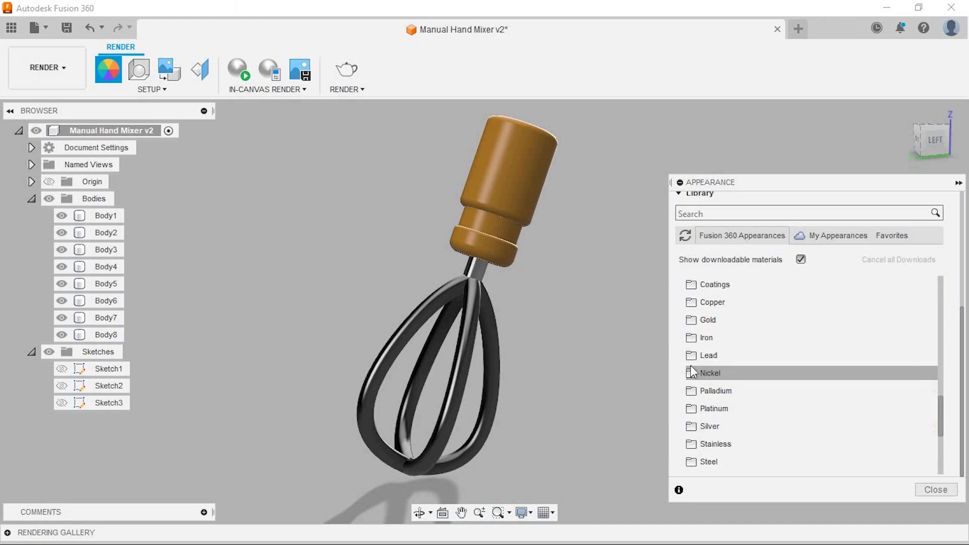
click(709, 356)
drag(714, 383, 474, 373)
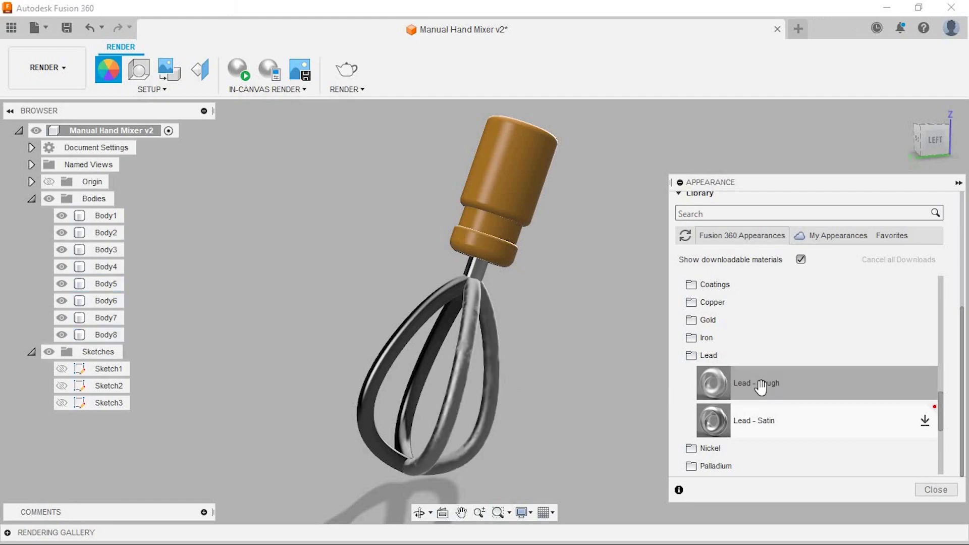
click(238, 69)
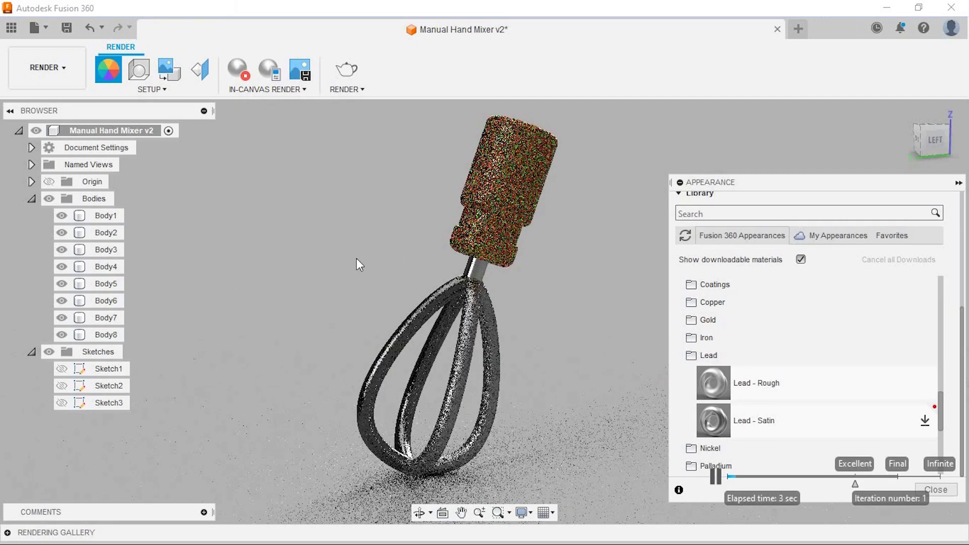
click(238, 69)
- Download the Aluminum - Anodized Rough (Grey) appearance and apply it to the whisk's front wire
scroll(711, 450, up, 2)
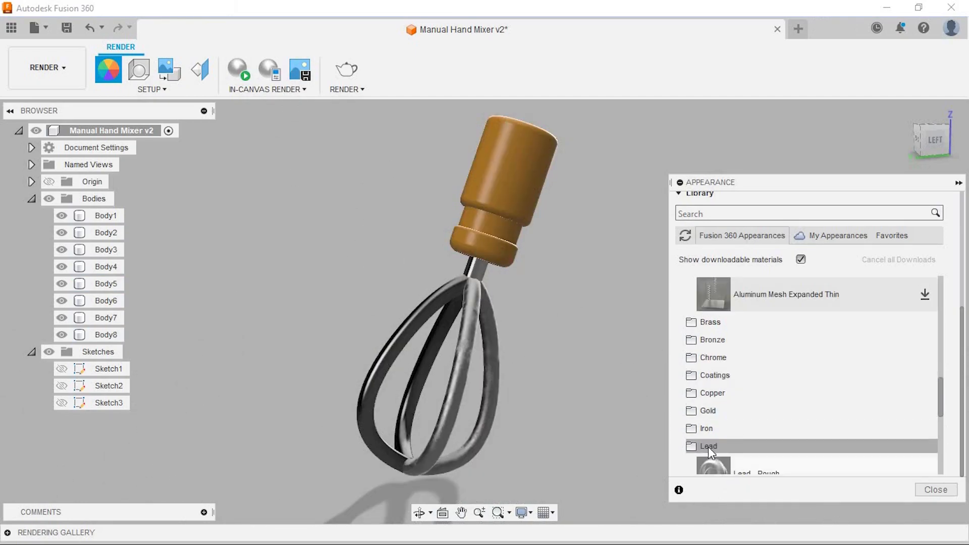
scroll(711, 453, up, 8)
click(926, 369)
drag(814, 378, 449, 375)
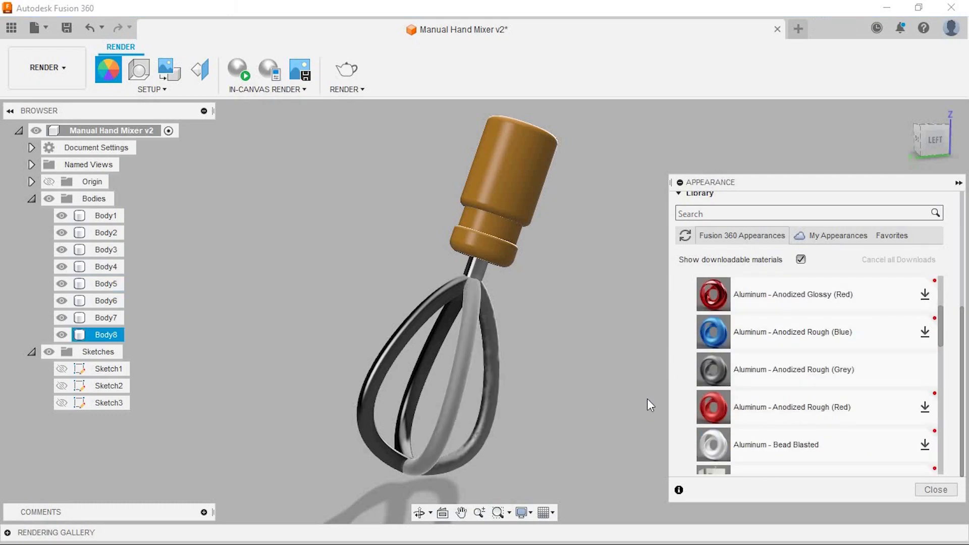
- Edit the design's Aluminum - Anodized Rough (Grey) appearance and give it a lighter color
scroll(681, 397, down, 3)
scroll(684, 402, down, 5)
scroll(683, 396, up, 4)
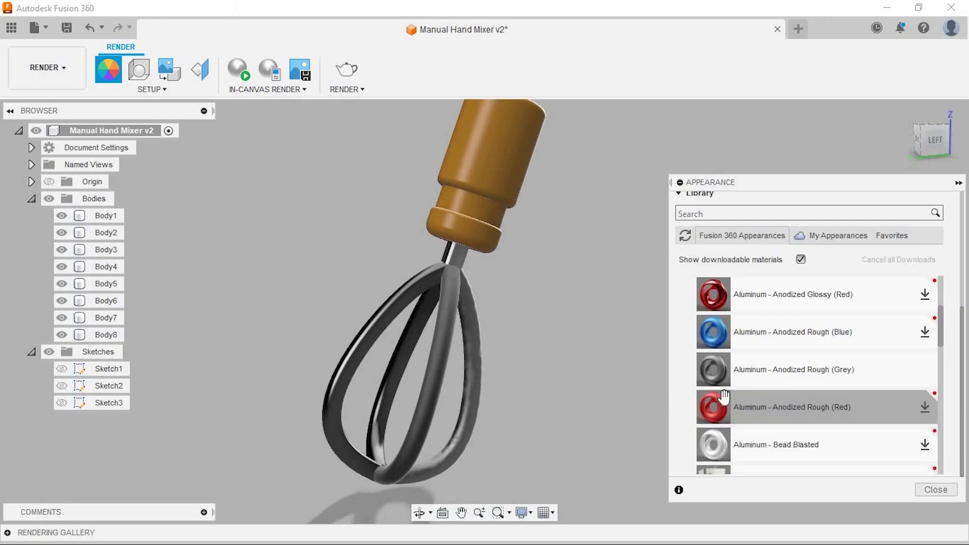
scroll(684, 397, up, 3)
double_click(844, 287)
click(658, 279)
click(677, 274)
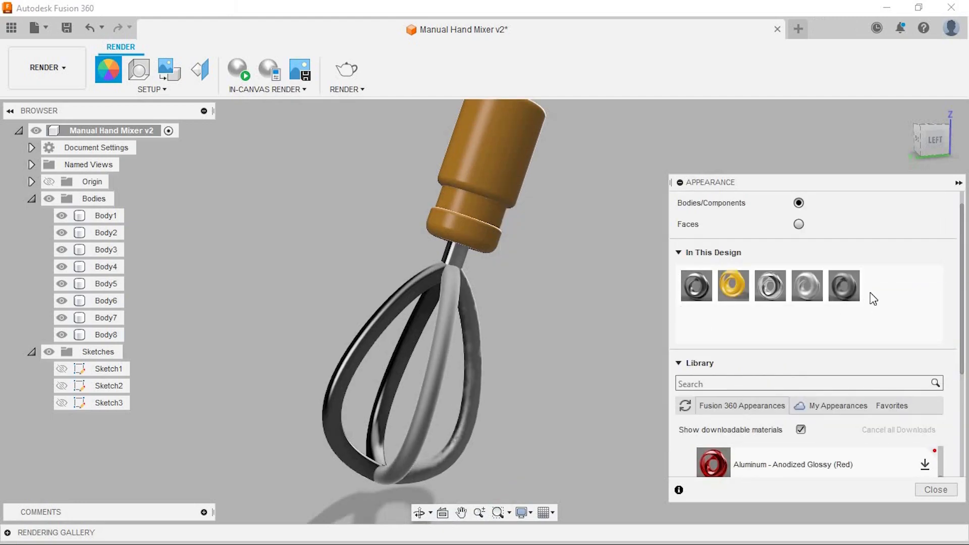
- Apply the lightened anodized aluminum appearance to the whisk's remaining wires
drag(848, 285, 353, 357)
scroll(513, 333, down, 1)
middle_drag(508, 336, 524, 344)
- Edit the handle's Nylon 6-6 (White) appearance and browse the color libraries for an orange shade
double_click(737, 286)
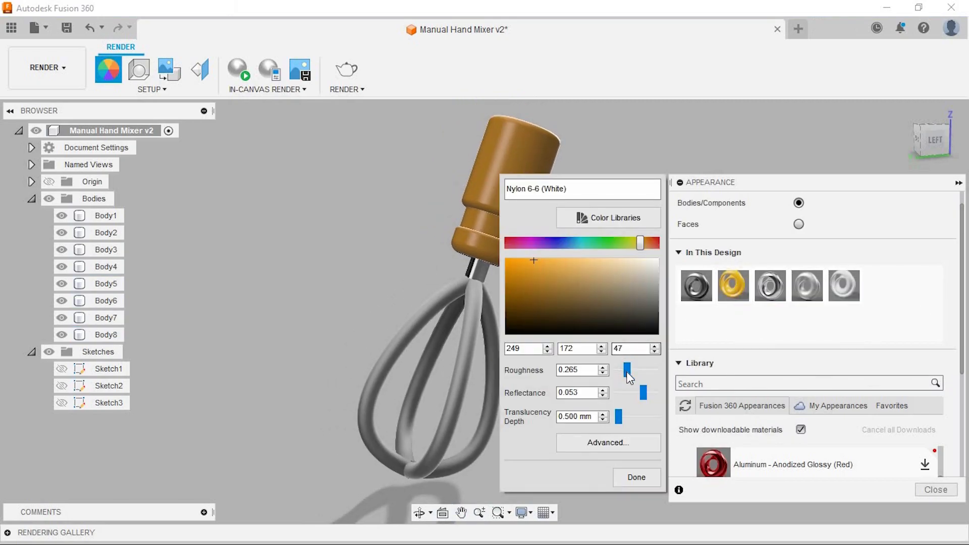
click(631, 218)
scroll(473, 324, up, 3)
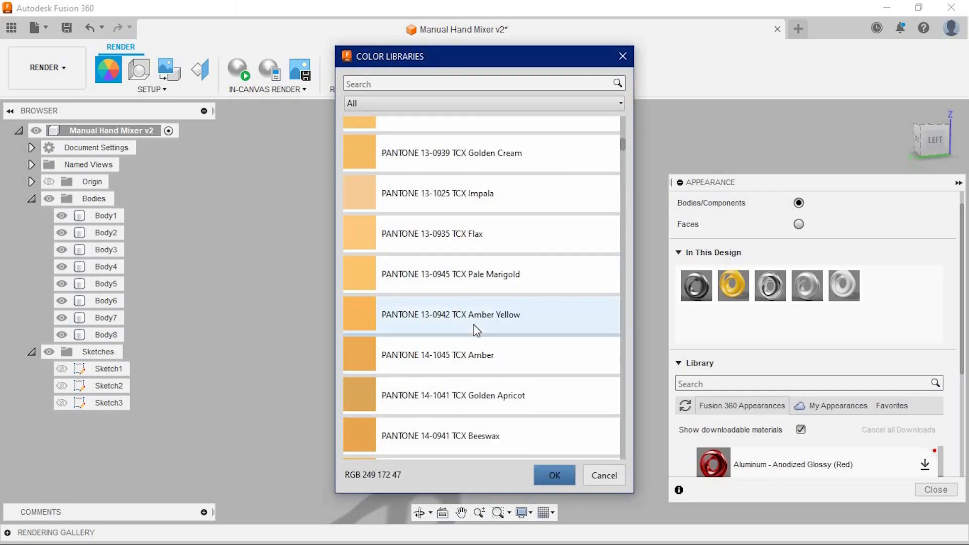
scroll(473, 324, down, 5)
click(558, 476)
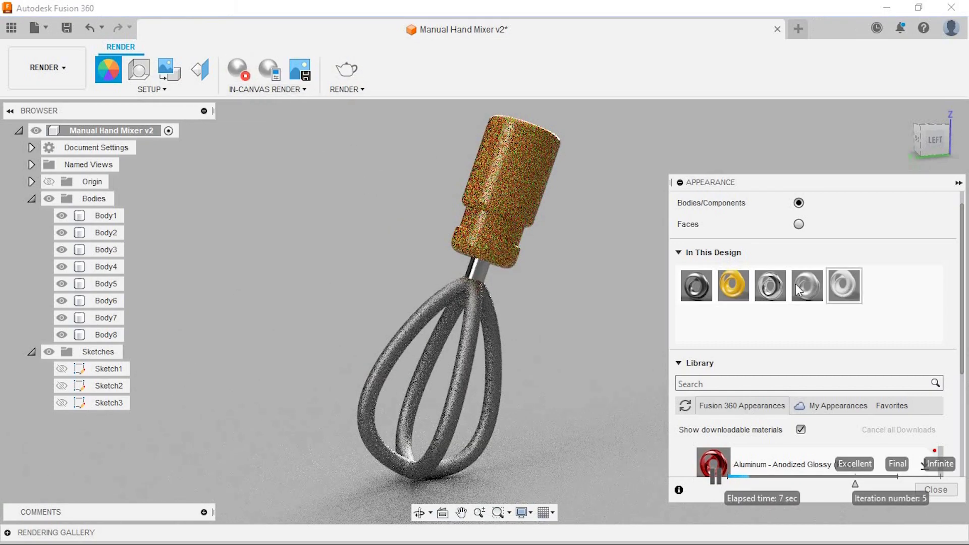
- Adjust the roughness of the whisk's Aluminum - Anodized Rough (Grey) appearance
double_click(848, 287)
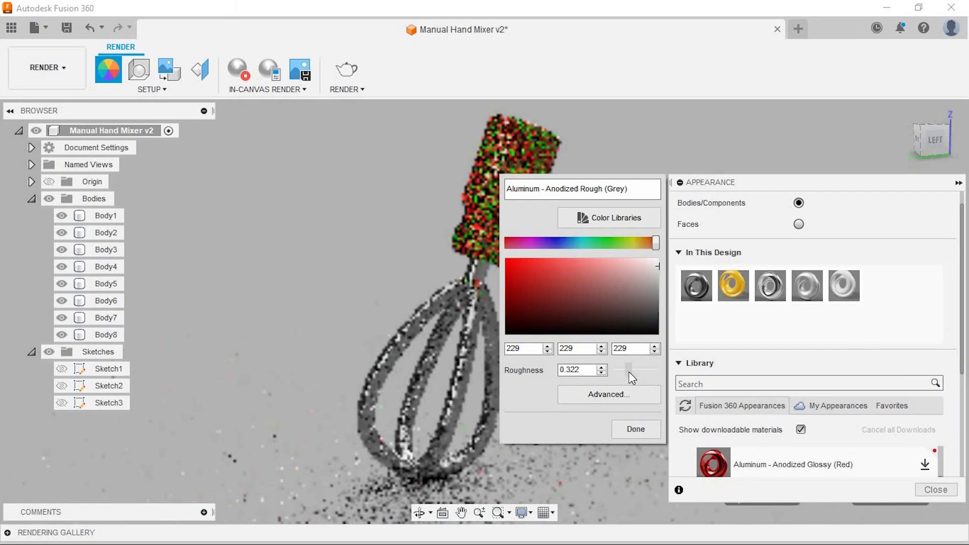
click(637, 430)
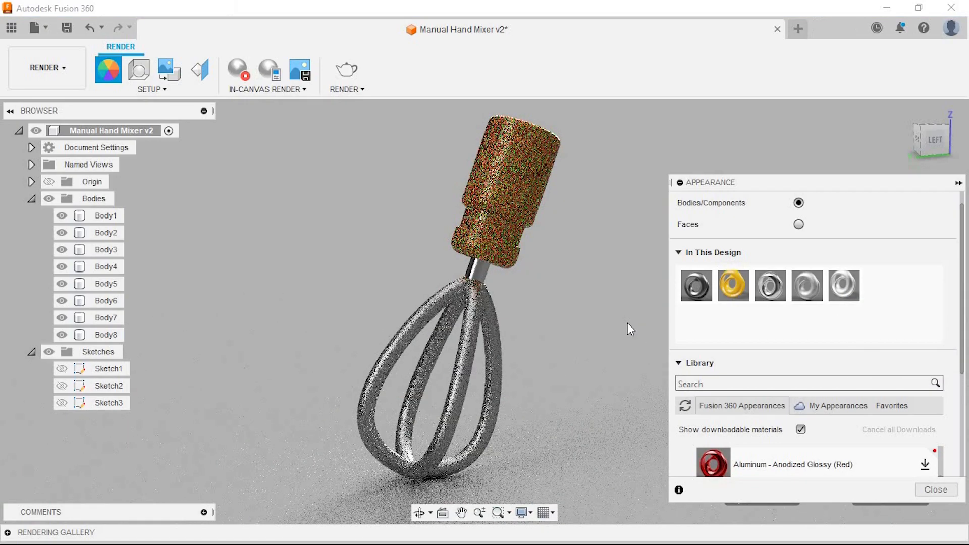
right_click(849, 287)
click(880, 295)
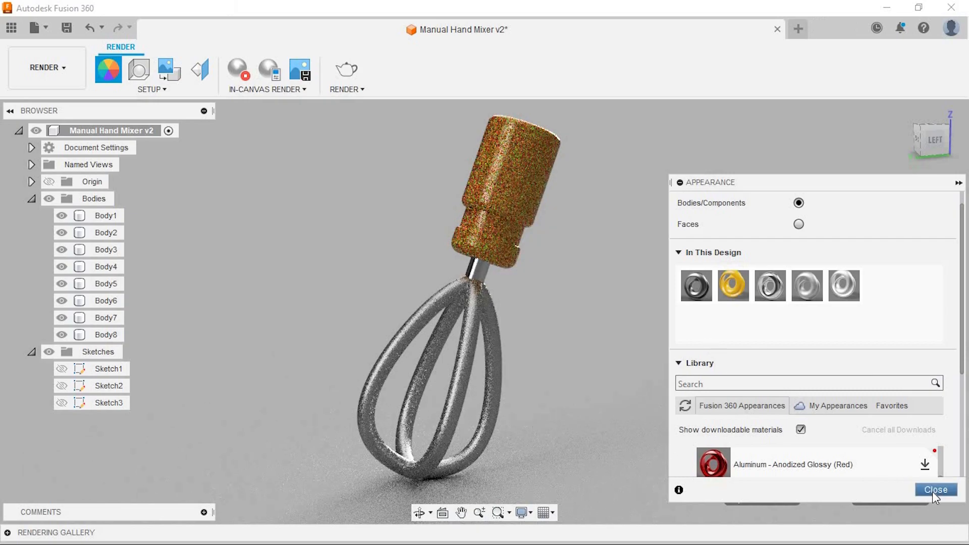
click(935, 490)
- Apply the Cool Light environment from the environment library to the scene
click(139, 69)
click(848, 206)
scroll(944, 389, down, 3)
scroll(943, 389, up, 1)
drag(798, 265, 789, 269)
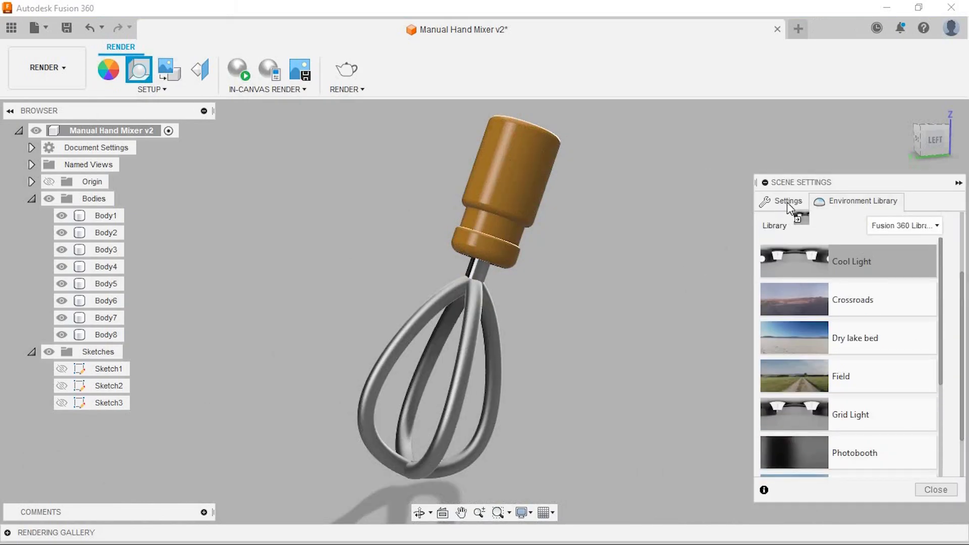
- Rotate the scene's environment lighting so the shadow falls behind the whisk, and preview it with a brief in-canvas render
drag(787, 202, 787, 202)
click(854, 250)
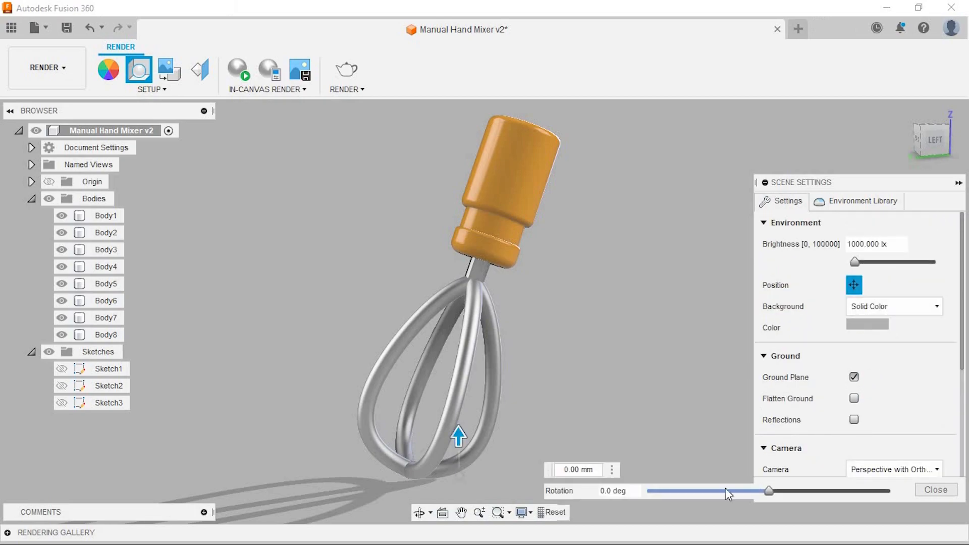
drag(770, 490, 846, 467)
click(853, 285)
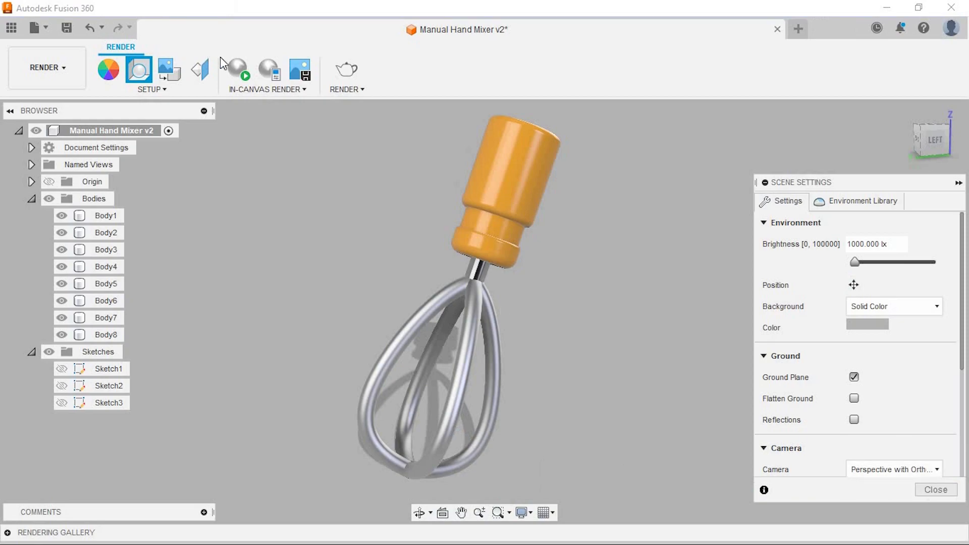
click(238, 69)
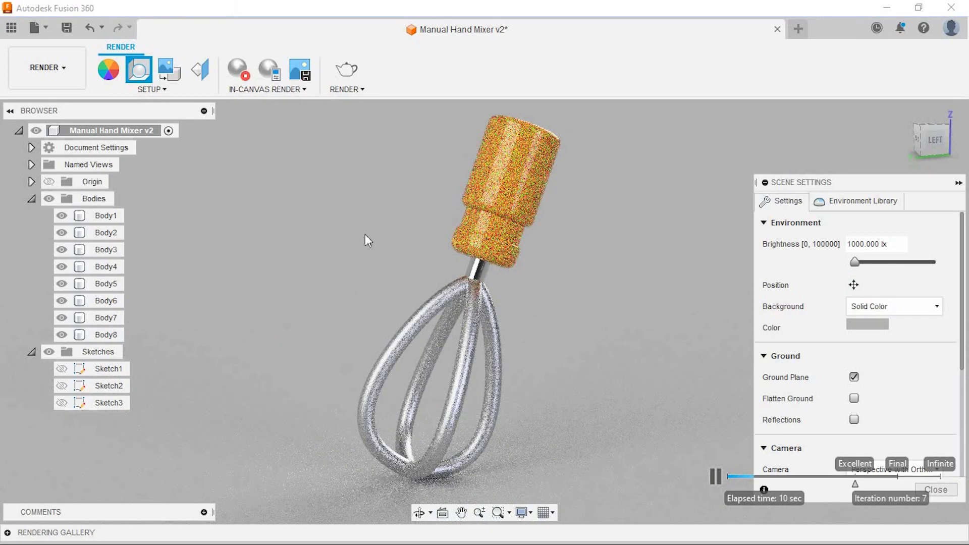
click(238, 69)
- Find the ABS (White) plastic in the appearance library and apply it to the handle's main body
key(a)
scroll(949, 346, down, 3)
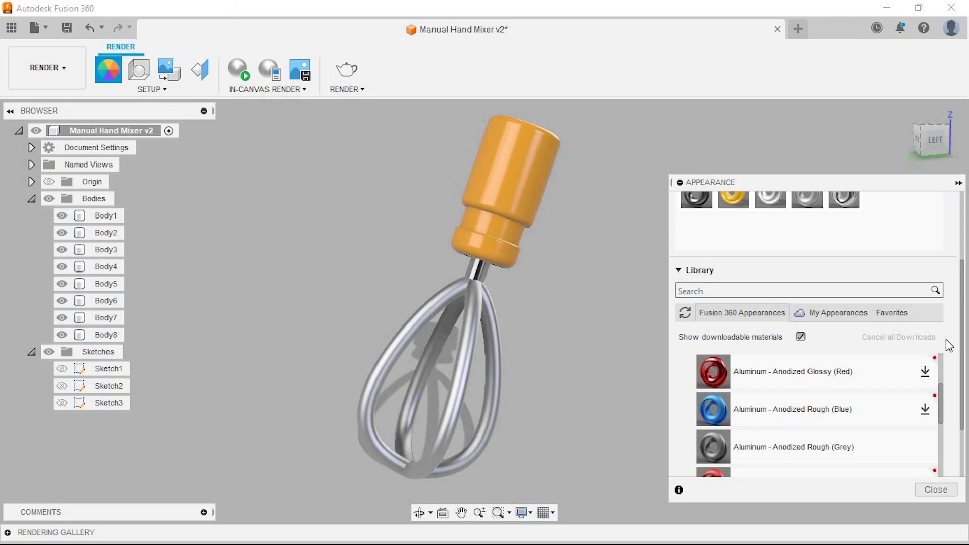
scroll(939, 338, up, 1)
scroll(934, 338, down, 2)
scroll(765, 379, up, 3)
click(757, 392)
scroll(747, 371, up, 1)
scroll(744, 404, down, 2)
scroll(742, 418, down, 2)
scroll(733, 420, up, 5)
click(734, 432)
scroll(949, 378, down, 2)
click(783, 445)
scroll(772, 429, down, 2)
drag(747, 398, 504, 186)
- Change the design's ABS (White) appearance to the color PANTONE 14-0955 TCX Citrus
scroll(707, 303, up, 5)
double_click(881, 286)
click(606, 221)
click(487, 193)
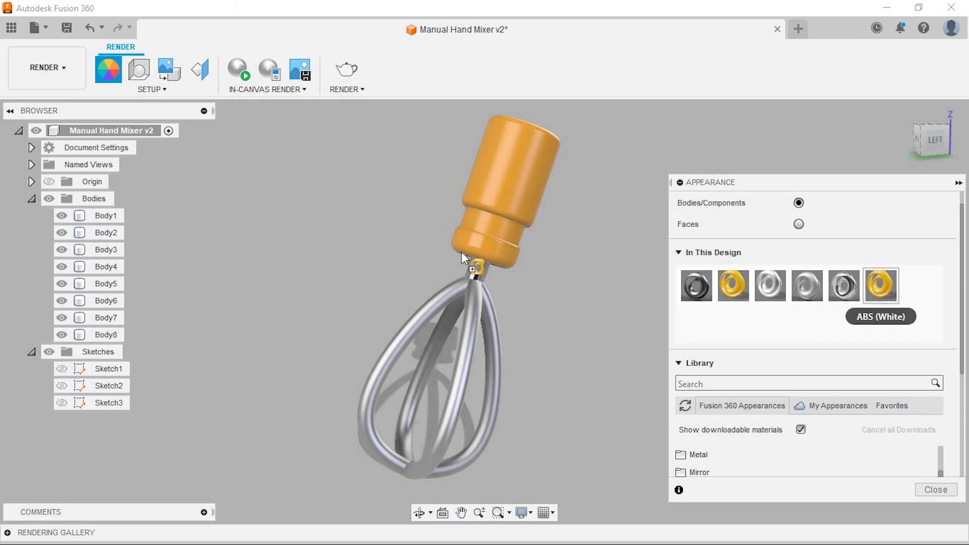
- Apply the orange ABS (White) appearance to the handle's remaining bodies and preview it with a brief in-canvas render
drag(462, 254, 526, 187)
click(239, 69)
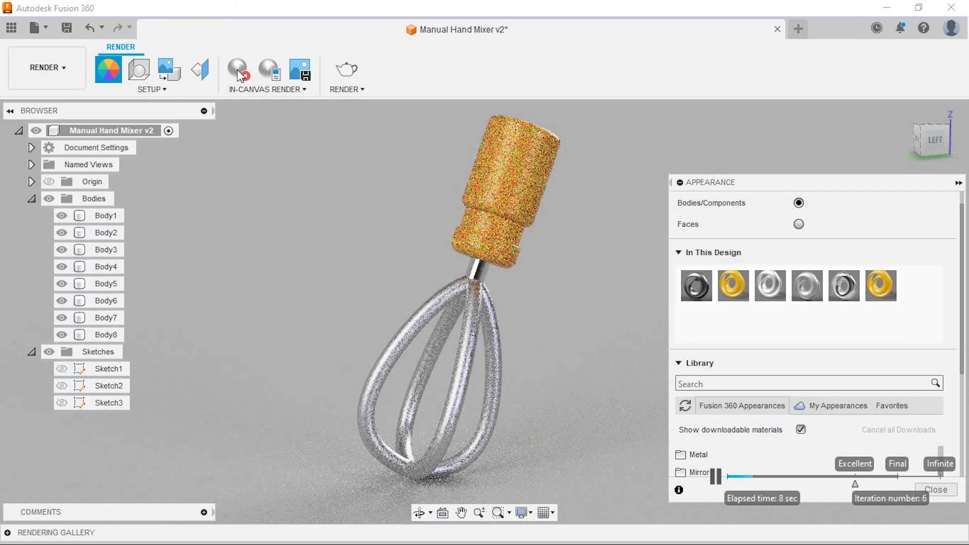
click(238, 69)
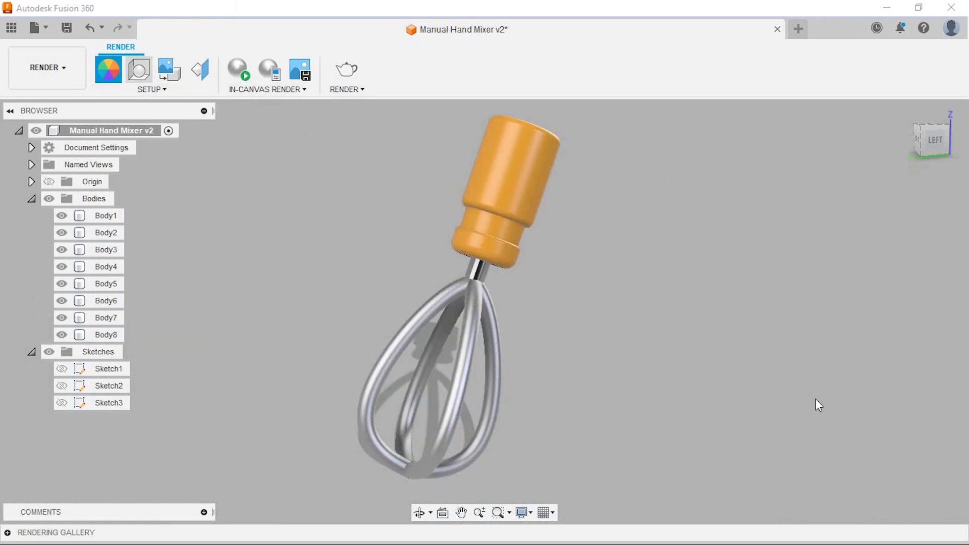
- Try a dark gray solid color for the scene background
click(868, 324)
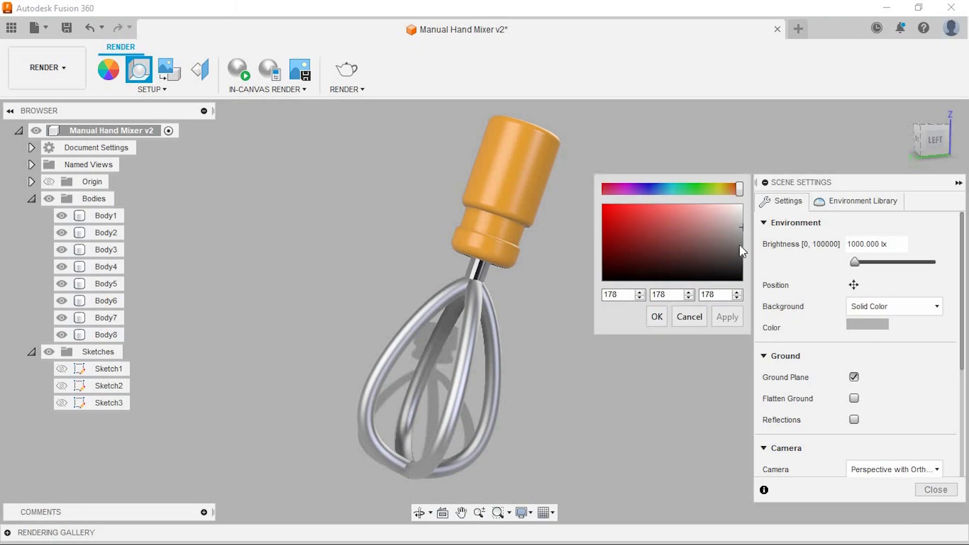
click(657, 317)
scroll(932, 375, down, 3)
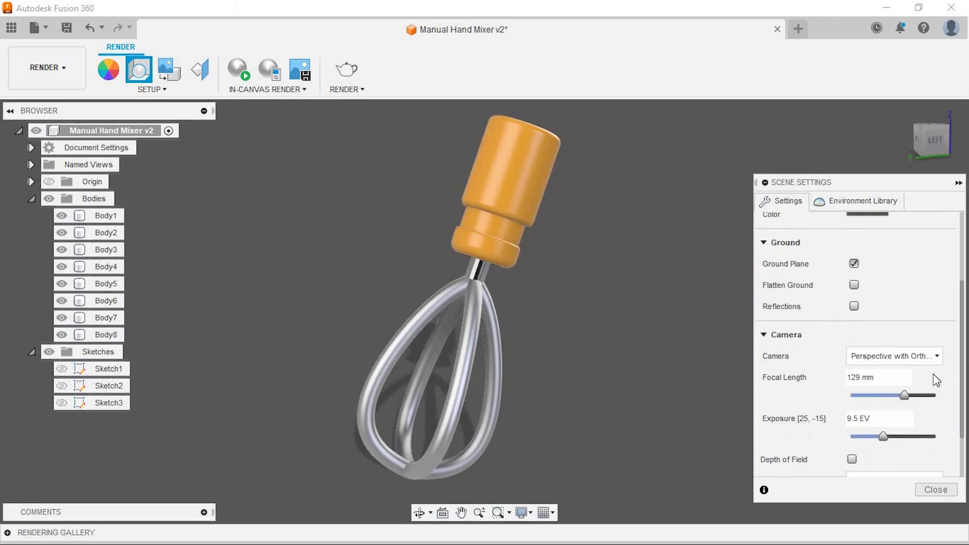
- Restore the default scene settings and choose a medium-dark gray solid background color
scroll(916, 443, down, 2)
click(855, 468)
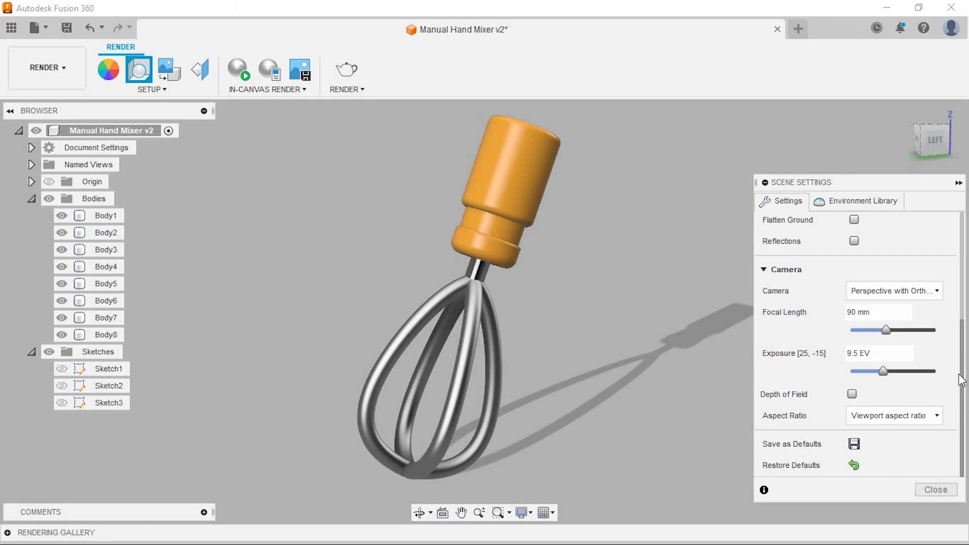
drag(961, 390, 960, 287)
click(867, 316)
click(663, 323)
- Apply a lighting environment from the environment library to the scene again
click(857, 201)
drag(848, 345, 677, 316)
click(782, 201)
- Set the scene camera's aspect ratio to a square format
scroll(958, 328, down, 3)
drag(958, 328, 958, 361)
click(891, 421)
click(889, 449)
click(929, 490)
- Frame the mixer within the square image area and preview the scene with a brief in-canvas render
middle_drag(537, 325, 564, 331)
scroll(565, 331, down, 1)
scroll(558, 329, up, 1)
click(238, 69)
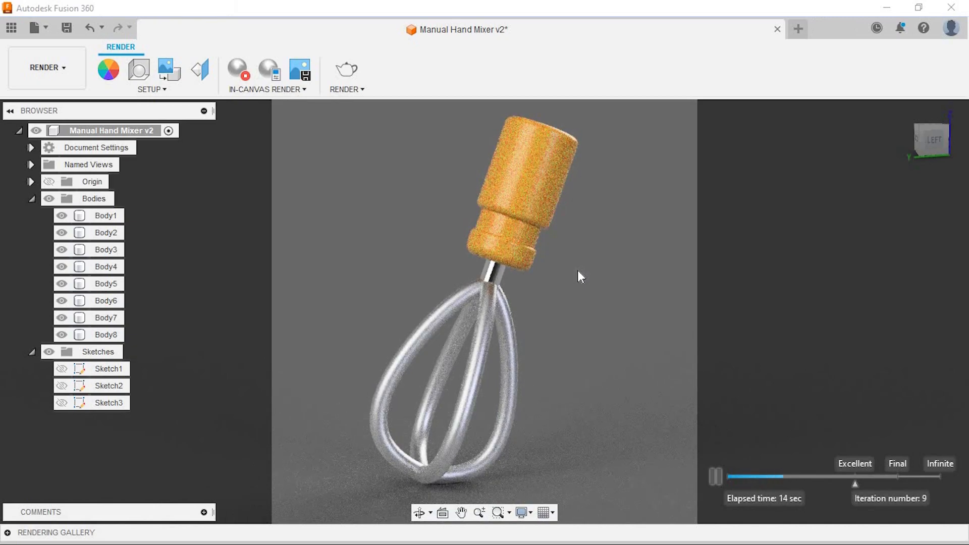
click(237, 69)
- Delete the unused appearances from the design, keeping the orange ABS and the two aluminum appearances in use
click(139, 69)
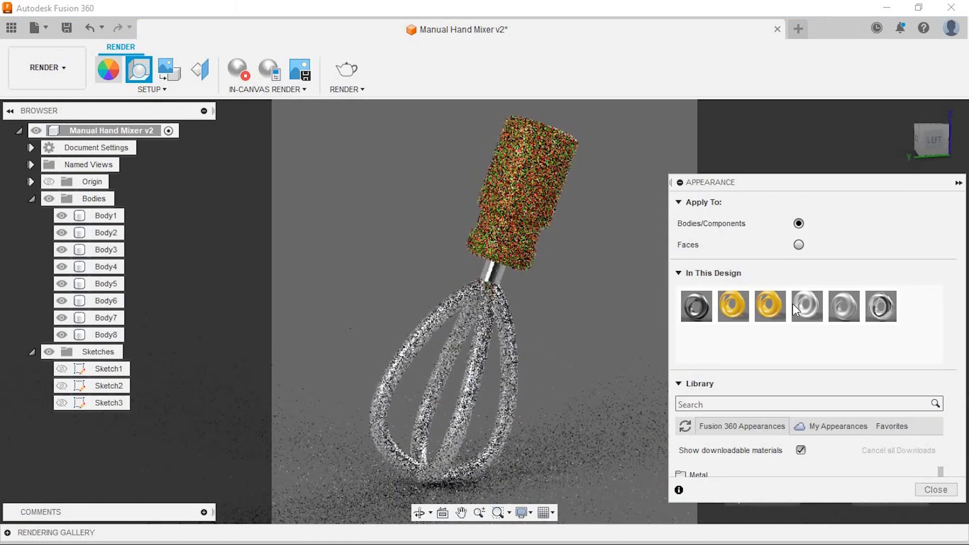
right_click(835, 340)
click(858, 349)
right_click(700, 305)
click(720, 313)
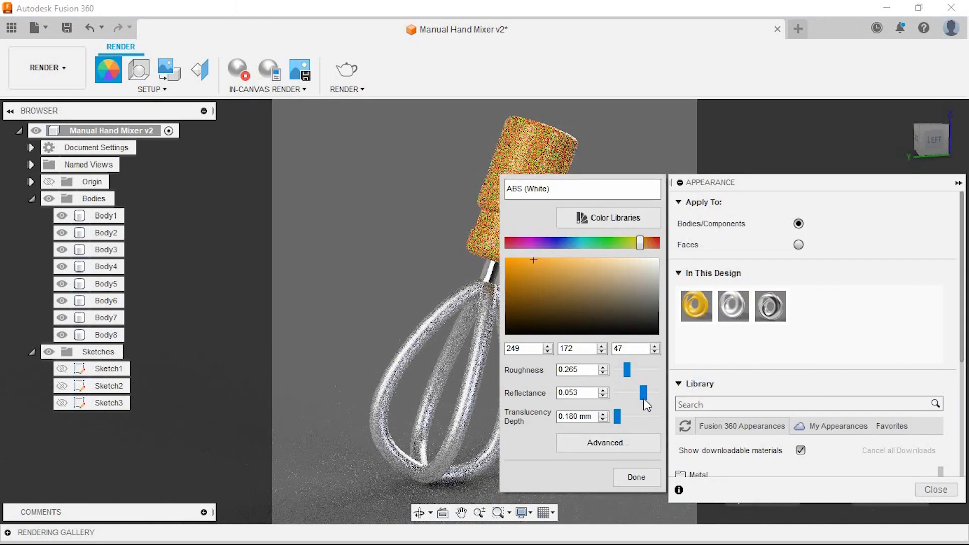
- Set the reflectance of the handle's ABS (White) appearance to 0.028 and stop the in-canvas render
drag(642, 394, 631, 395)
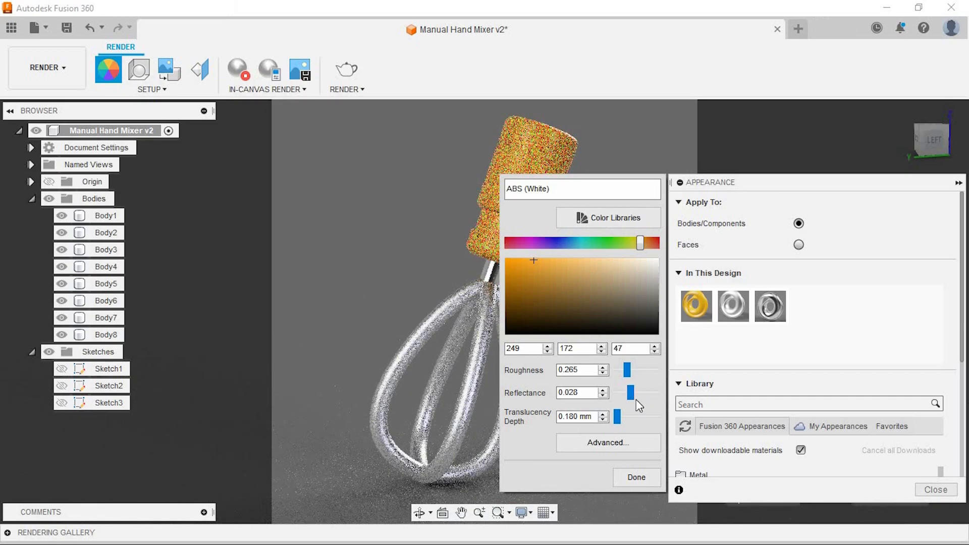
click(648, 481)
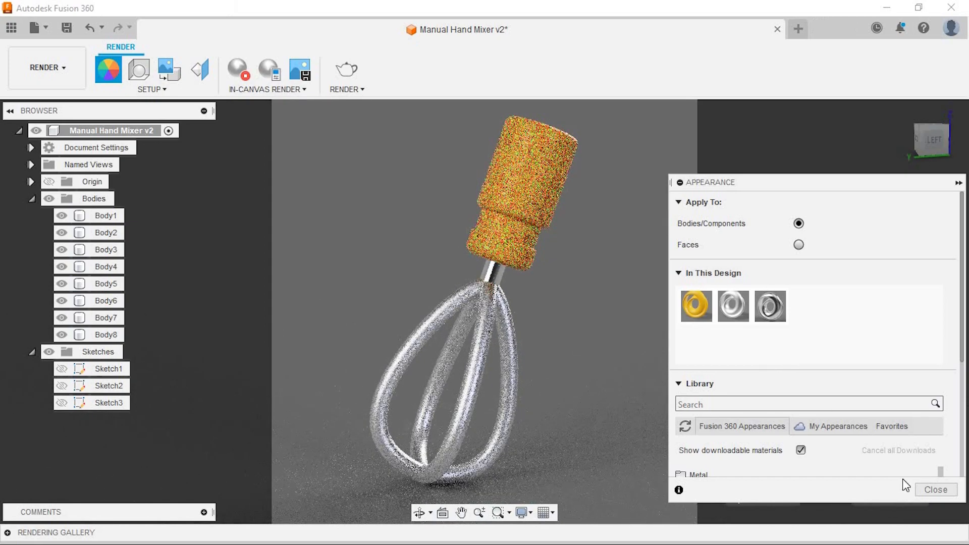
click(933, 491)
click(238, 70)
- In the Design workspace, move the three handle bodies a short distance along the handle's axis toward the whisk
click(46, 67)
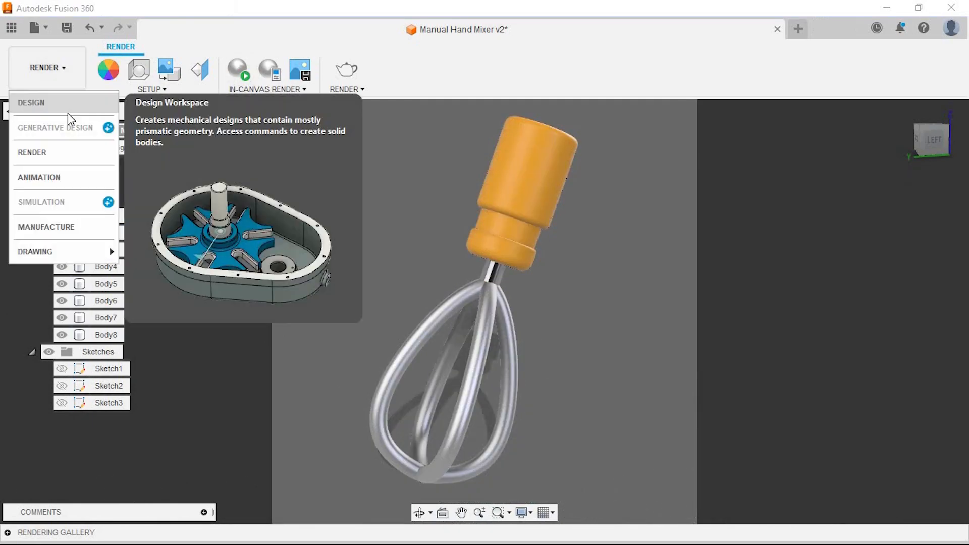
click(51, 102)
click(106, 216)
shift+click(106, 250)
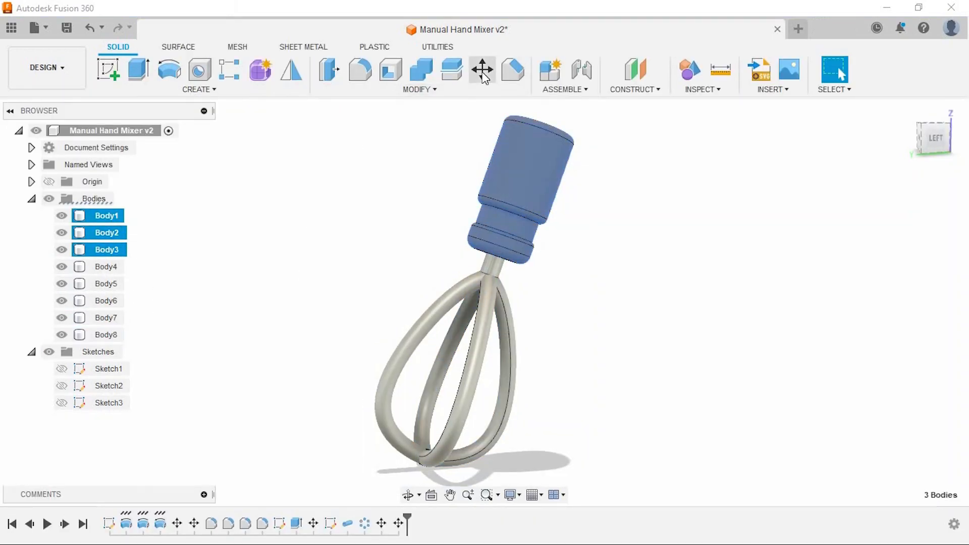
key(m)
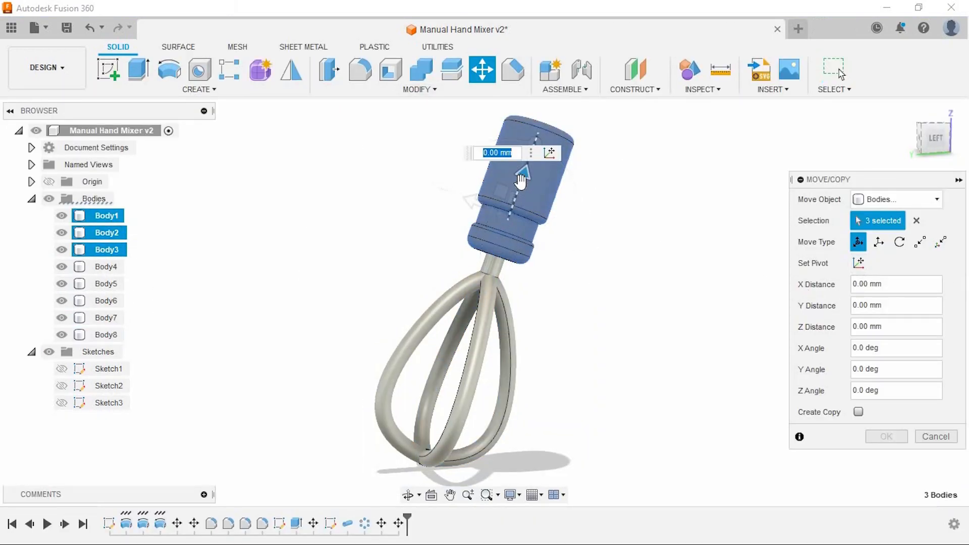
drag(520, 181, 505, 212)
click(886, 436)
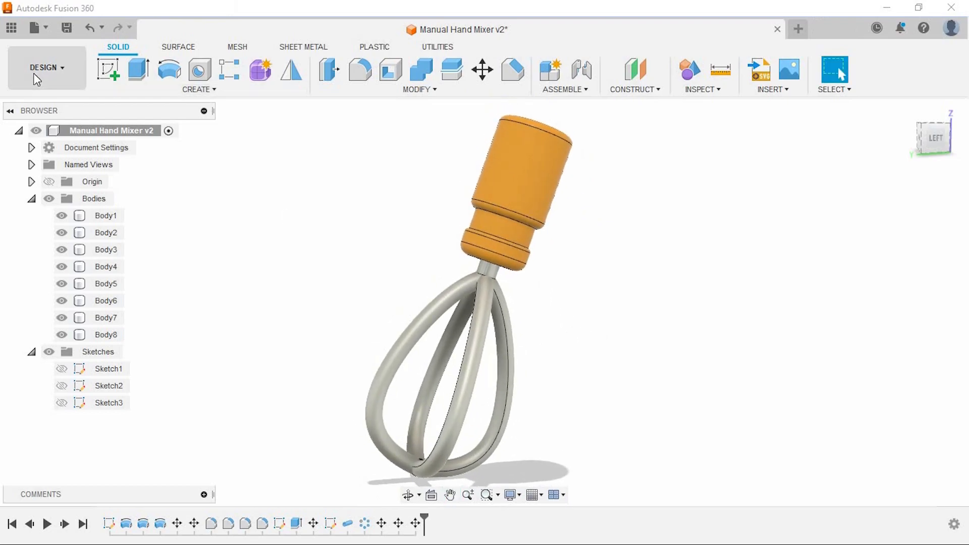
- Return to the Render workspace and start an in-canvas render of the mixer
click(36, 71)
click(50, 142)
click(237, 69)
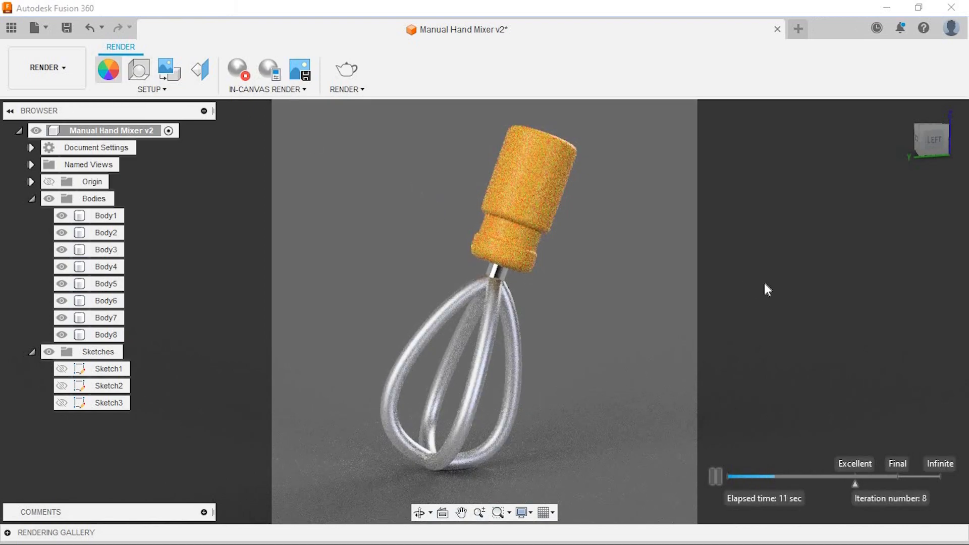
- Adjust the roughness of the shaft's Aluminum - Polished appearance
key(a)
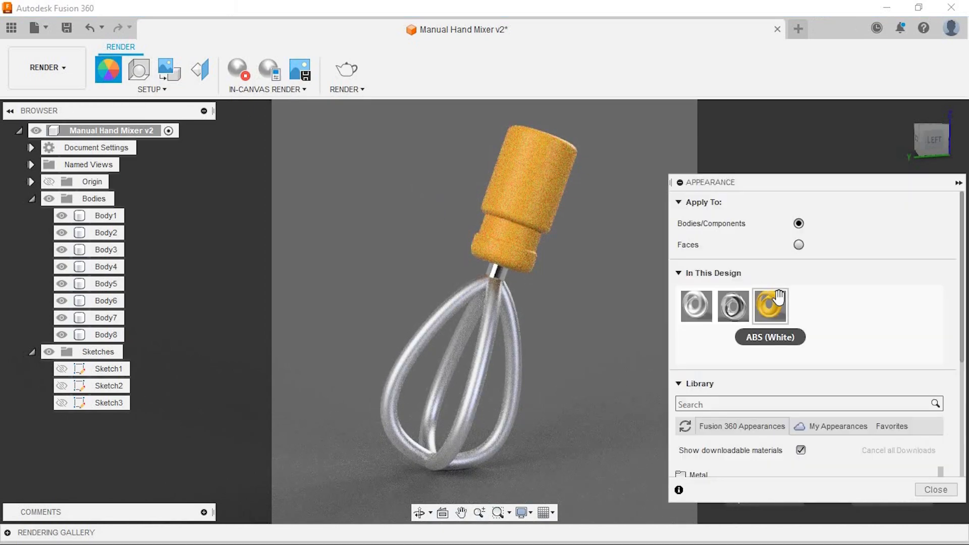
double_click(723, 309)
drag(633, 368, 638, 371)
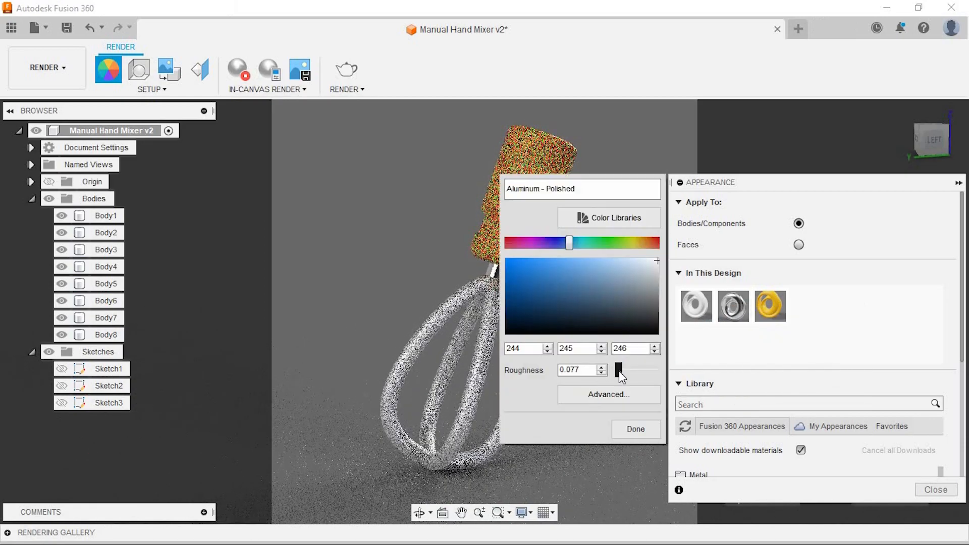
click(635, 429)
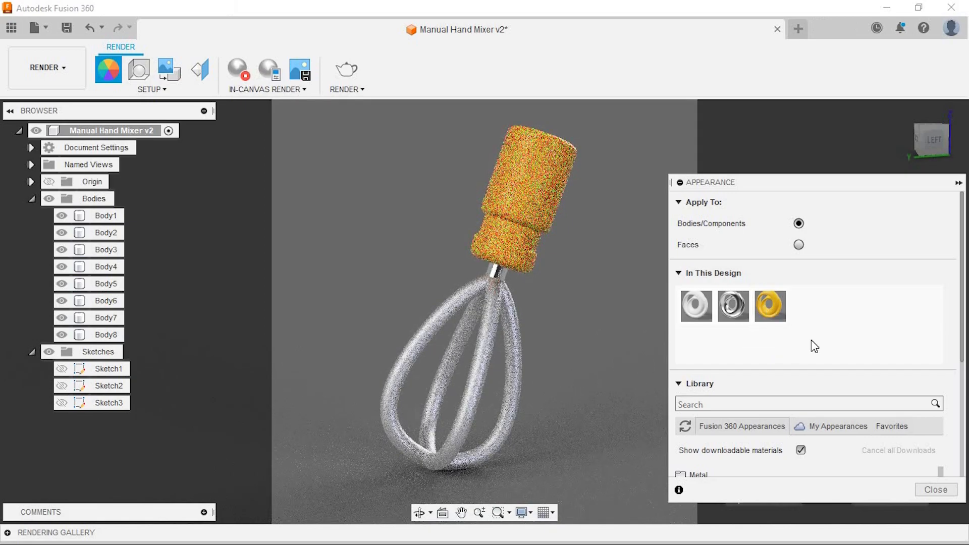
- Browse the appearance library's Wood category for an alternative handle material
scroll(958, 337, down, 2)
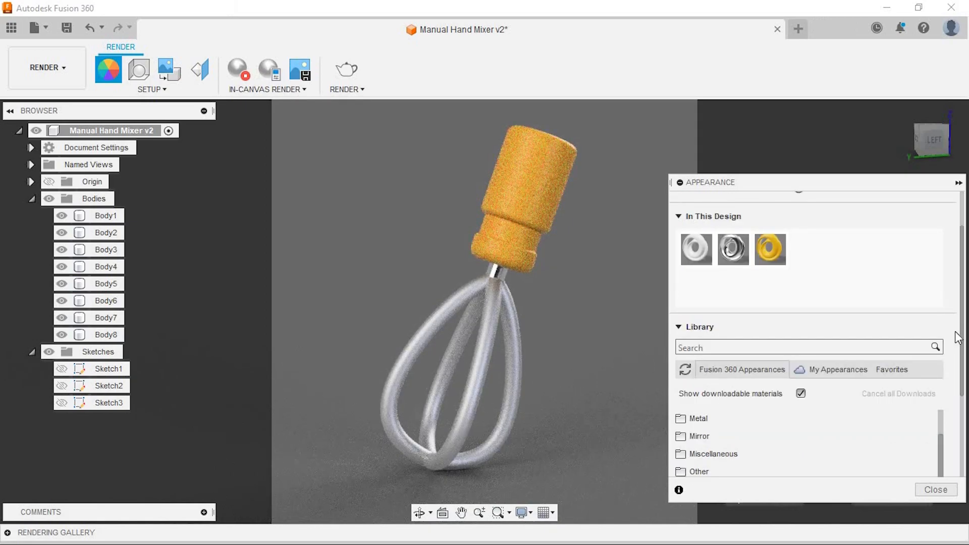
scroll(955, 332, down, 4)
scroll(732, 365, down, 1)
click(722, 303)
click(727, 443)
scroll(734, 377, down, 1)
scroll(736, 382, down, 3)
scroll(782, 390, down, 8)
scroll(781, 394, up, 2)
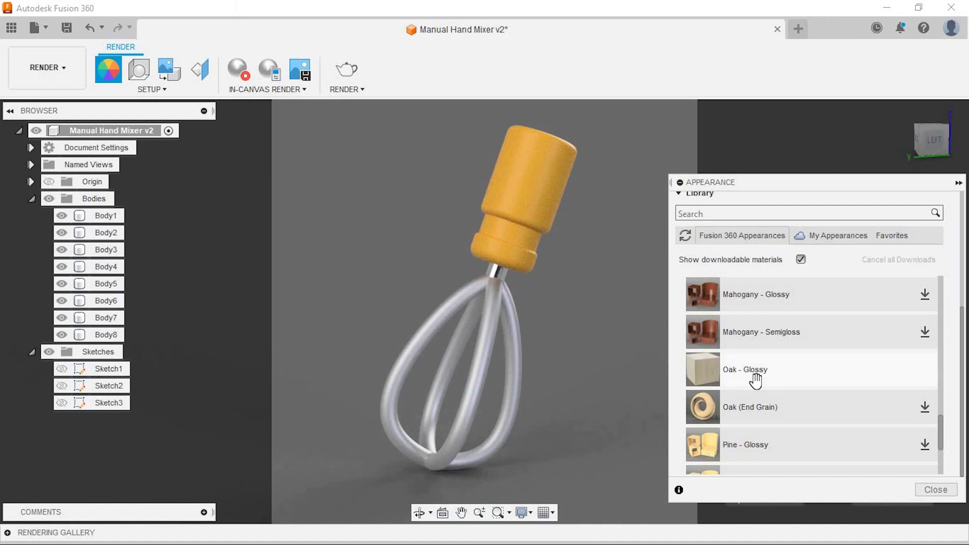
scroll(937, 440, up, 8)
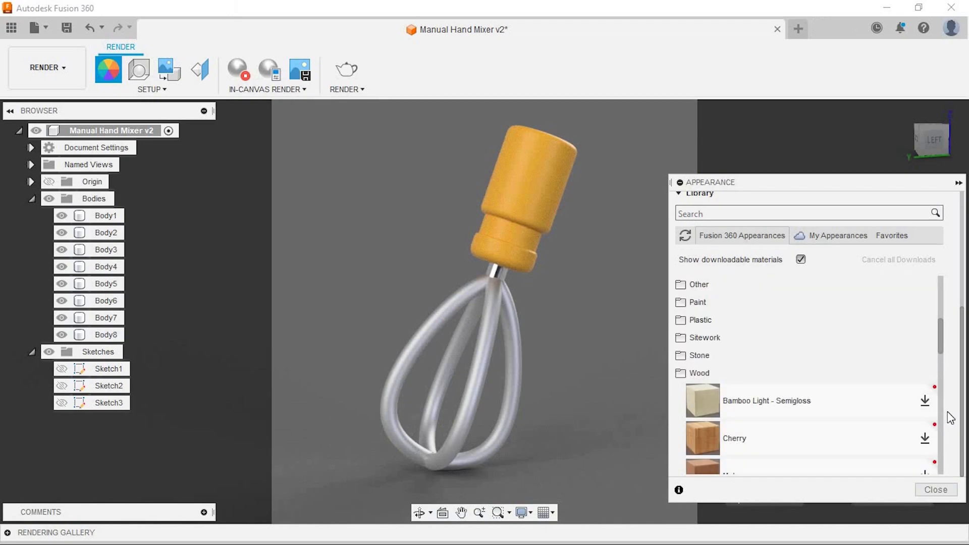
- Recolor the handle's plastic appearance with the library color PANTONE 15-1263 TCX Autumn Glory
right_click(771, 308)
click(794, 320)
click(595, 218)
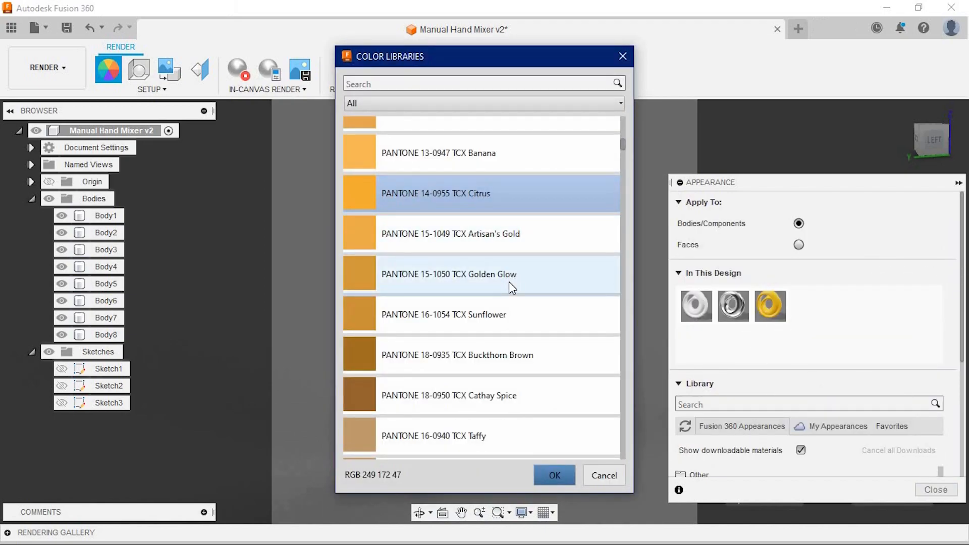
scroll(508, 282, up, 10)
scroll(496, 303, up, 15)
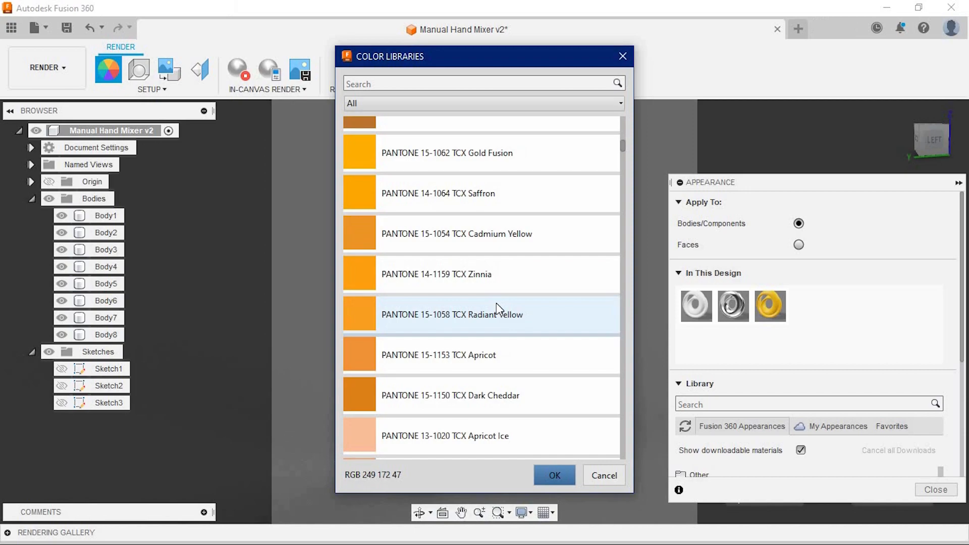
click(495, 371)
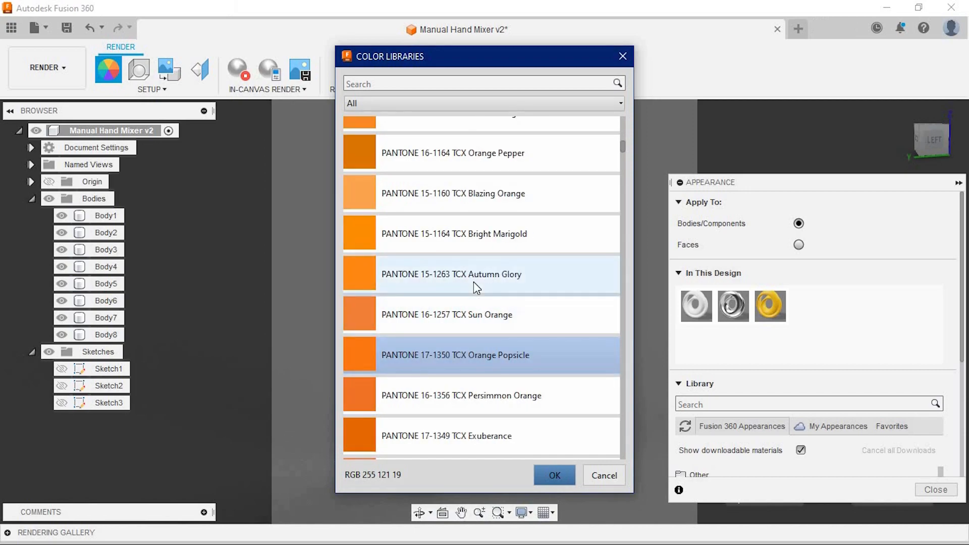
click(477, 237)
click(494, 277)
click(554, 474)
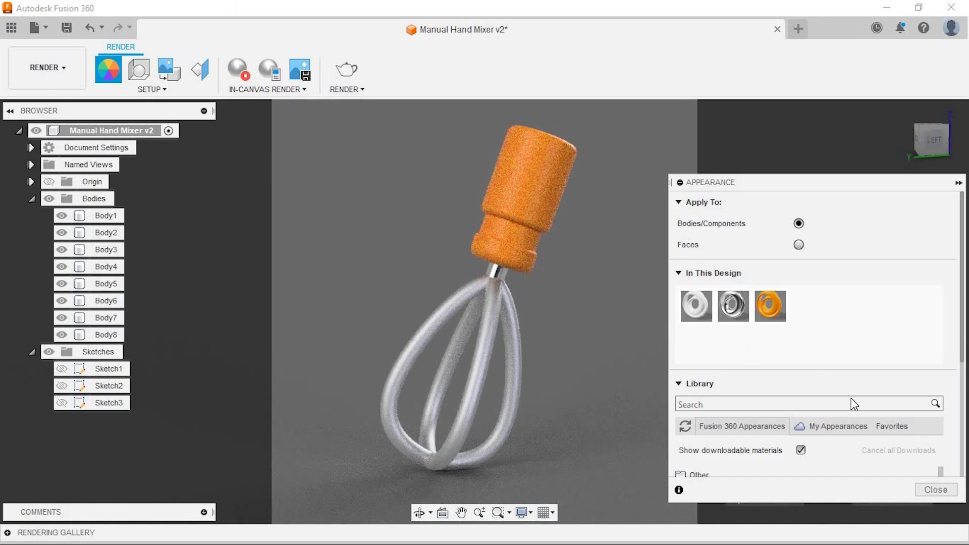
click(936, 490)
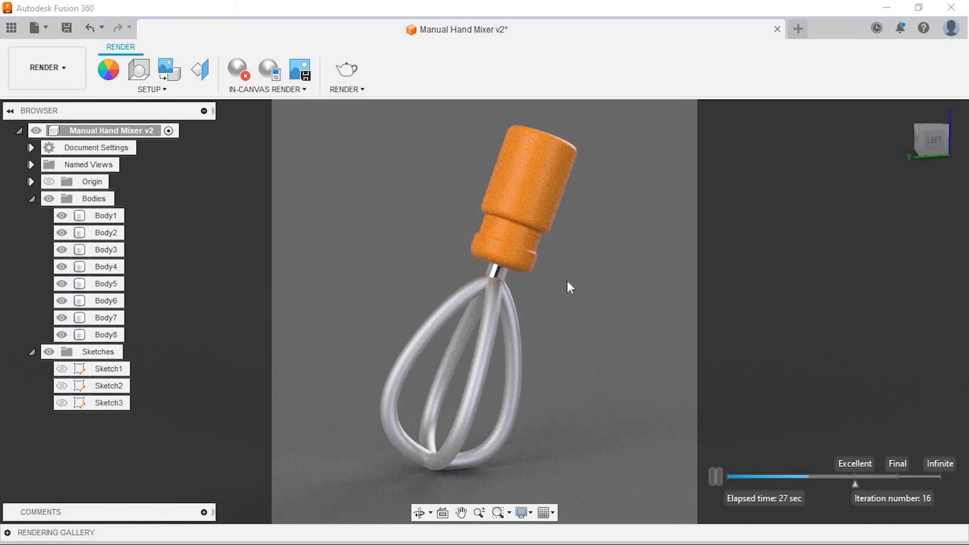
- Reopen the handle's orange plastic appearance for editing, accept it and close the appearance settings
key(a)
right_click(746, 310)
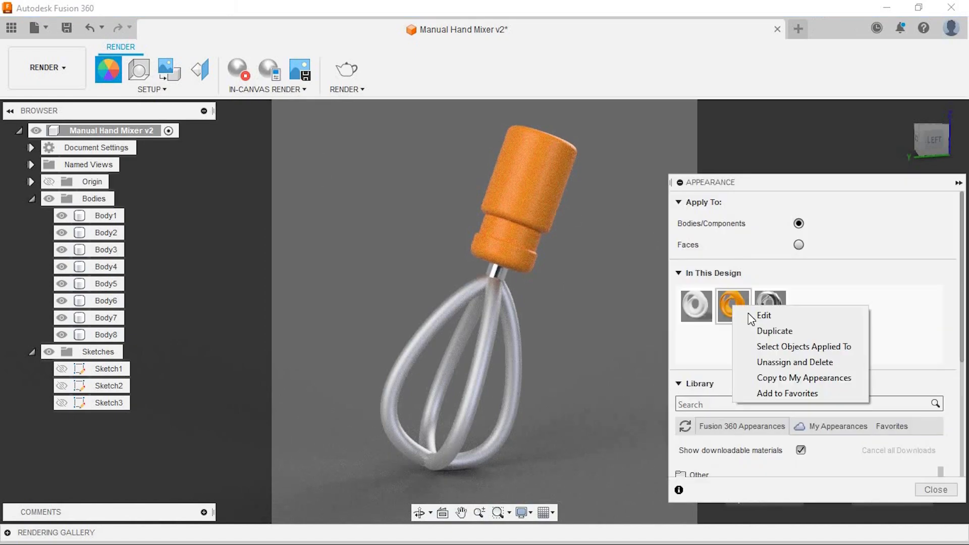
click(760, 316)
click(636, 477)
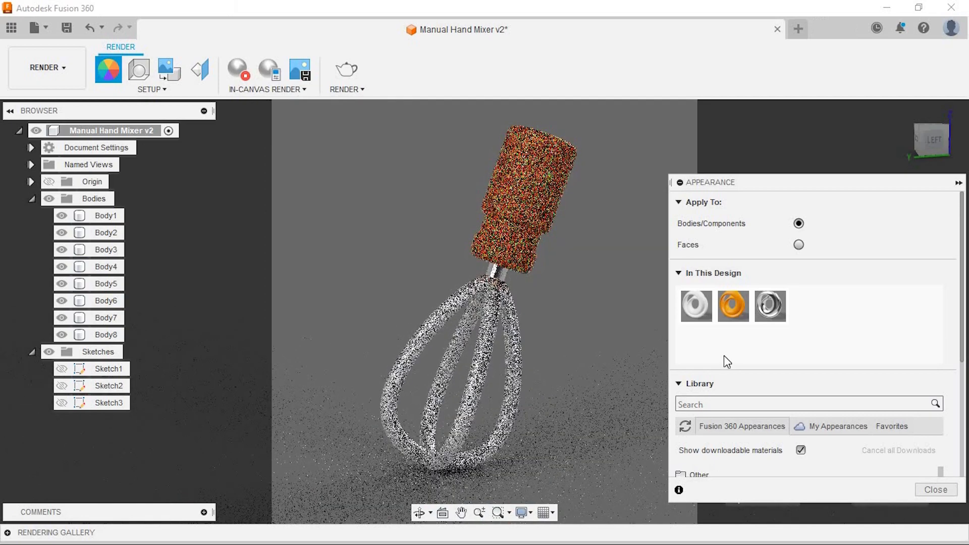
click(935, 490)
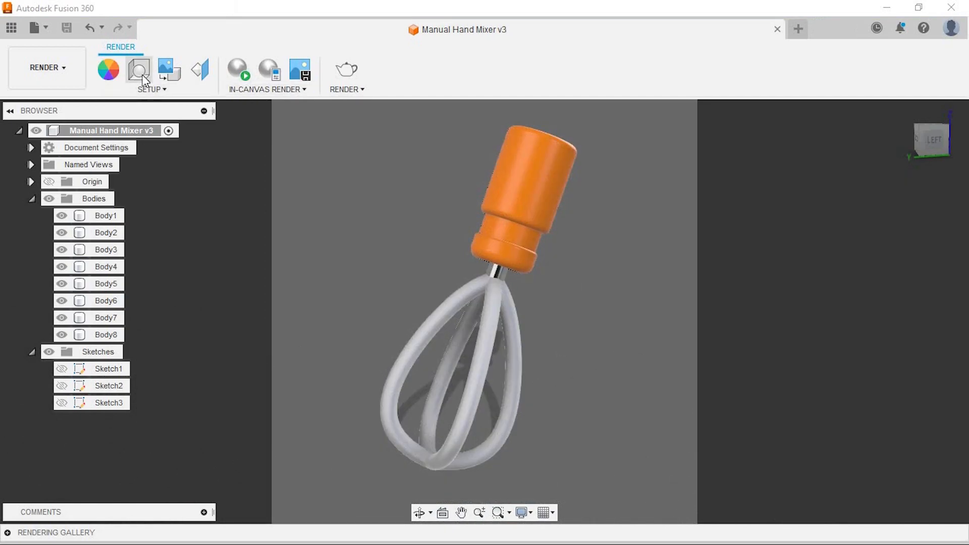
- Set the scene's solid background color to gray RGB 108, 108, 108
click(143, 76)
click(874, 326)
drag(629, 295, 599, 295)
text(108)
drag(672, 294, 642, 288)
text(108)
drag(719, 294, 681, 292)
text(108)
click(658, 317)
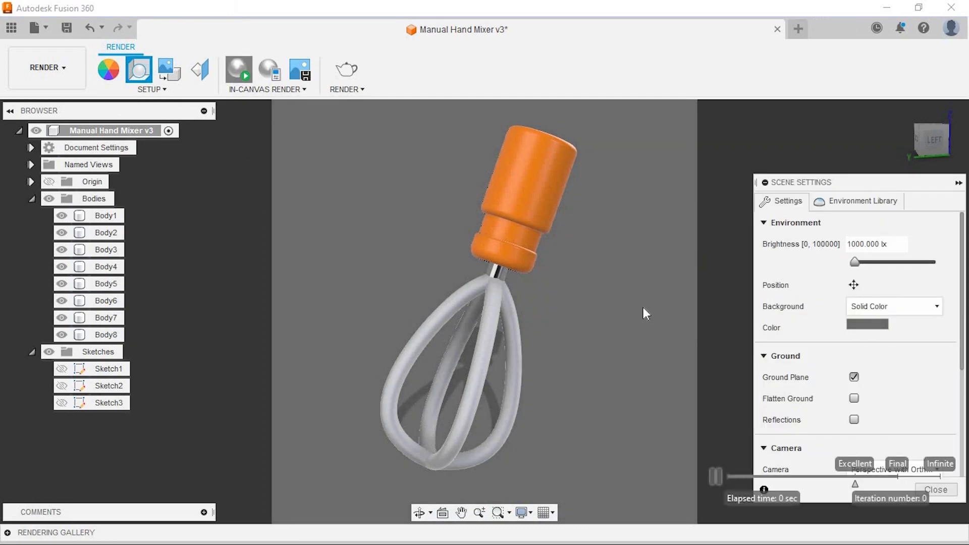
- Try a darker scene background color of RGB 59, 59, 59
click(866, 326)
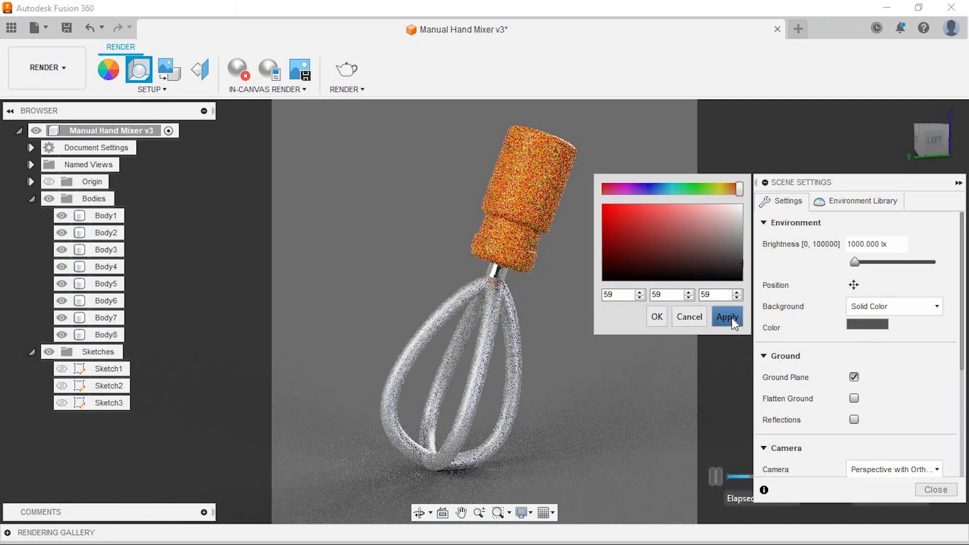
click(728, 316)
click(656, 317)
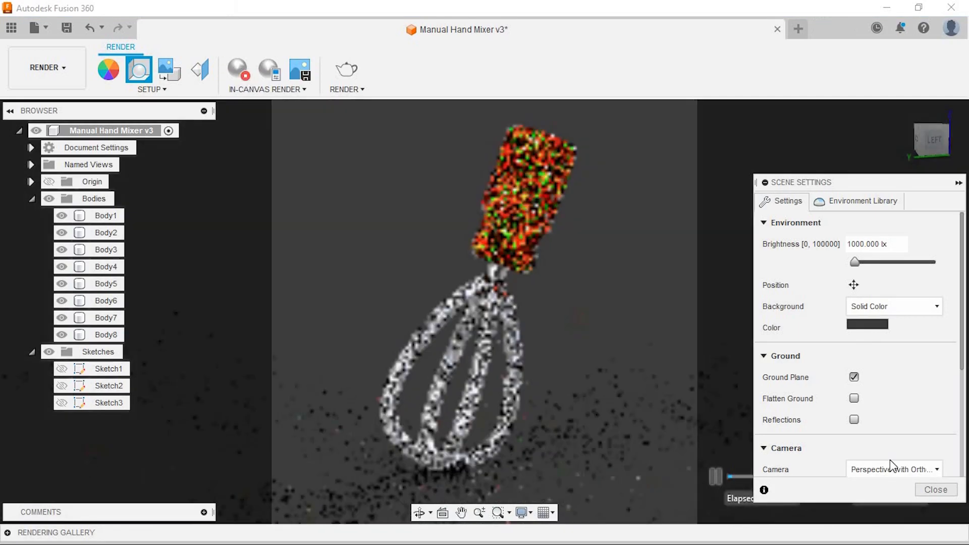
- Change the scene background color back to RGB 108, 108, 108, view the environment library and close the scene settings
click(863, 325)
text(108)
key(Tab)
text(108)
click(657, 316)
click(841, 202)
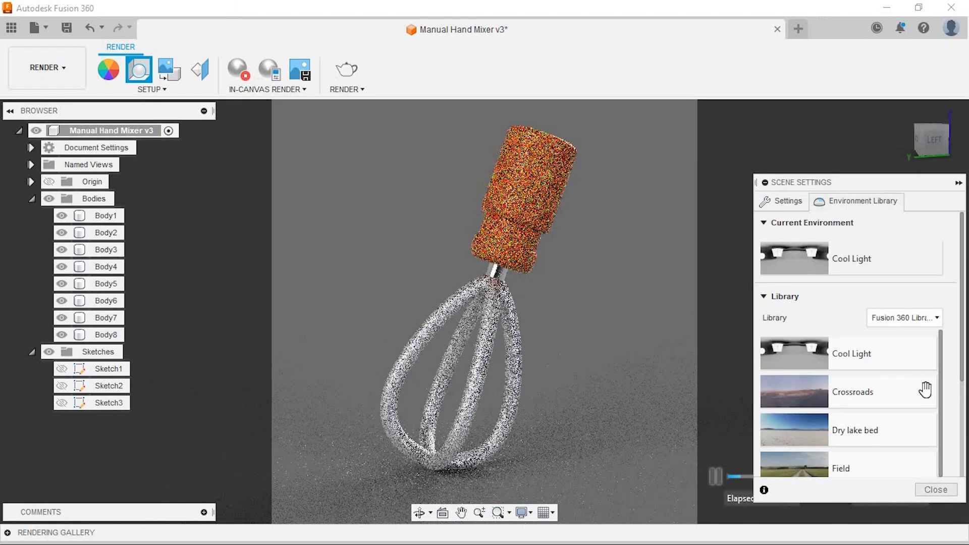
click(936, 489)
- Stop the in-canvas render, orbit the mixer slightly and restart the render
click(238, 69)
shift+middle_drag(565, 398, 549, 395)
click(239, 69)
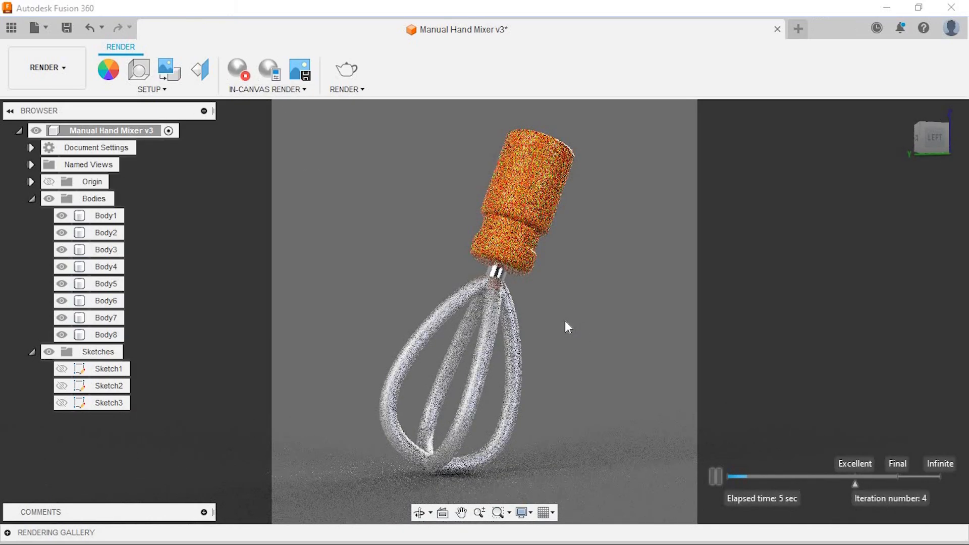
- Stop the in-canvas render and try a much darker color for the shaft's Aluminum - Polished appearance
click(239, 69)
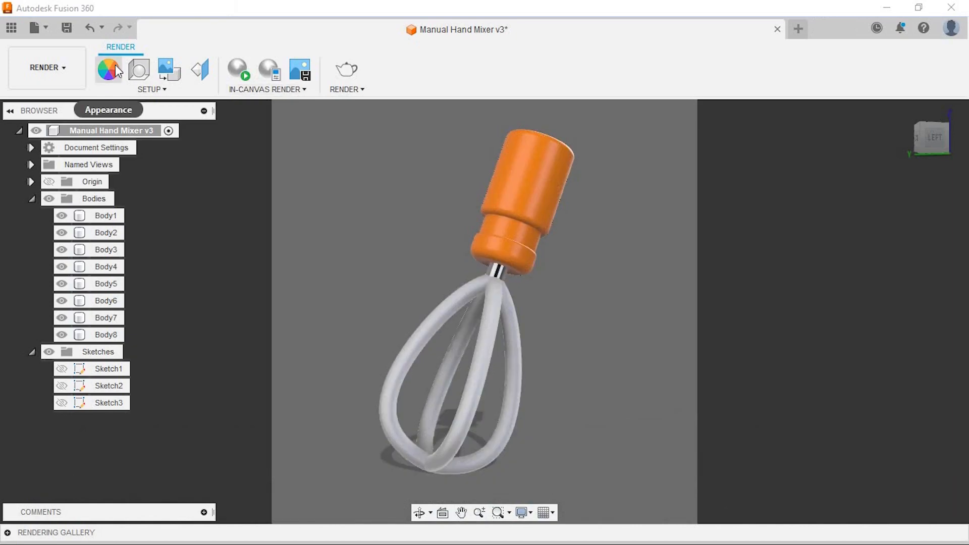
right_click(771, 306)
click(795, 314)
drag(507, 278, 506, 318)
click(636, 428)
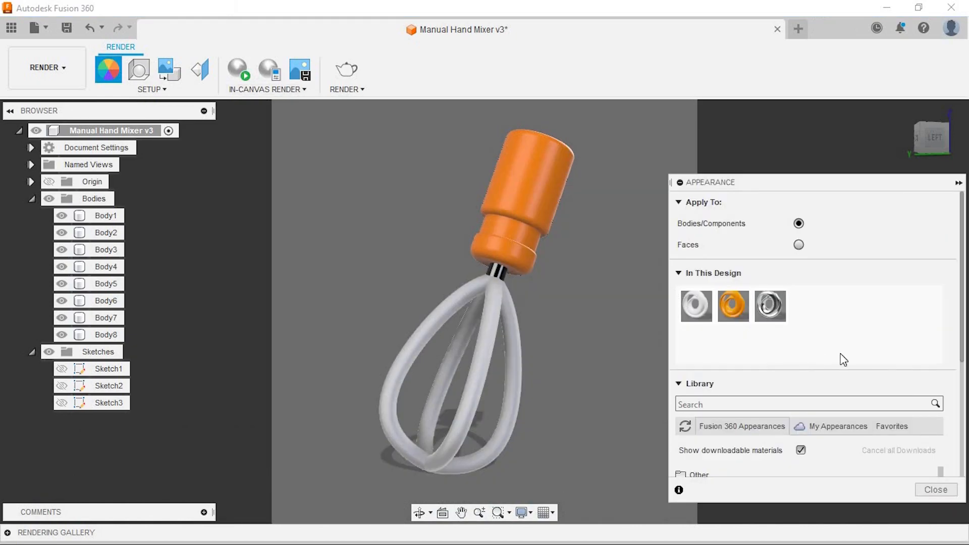
- Set the shaft's Aluminum - Polished color to gray RGB 162, 162, 162 and close the appearance settings
double_click(770, 306)
click(654, 285)
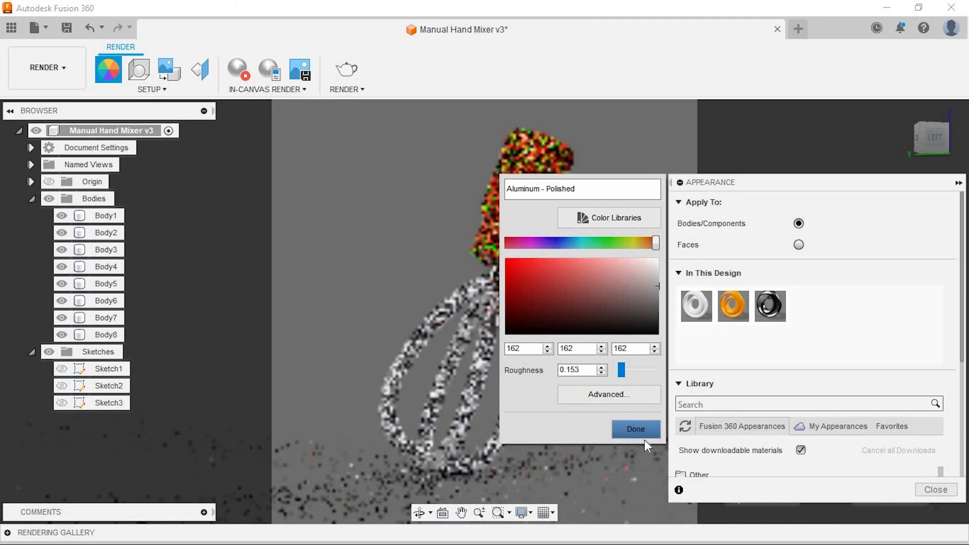
click(635, 429)
right_click(770, 306)
click(795, 315)
click(636, 428)
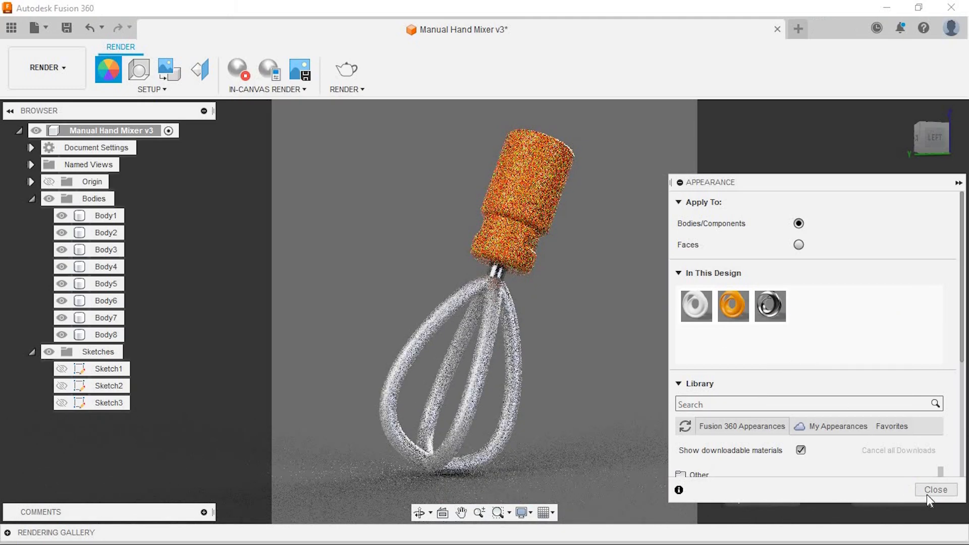
click(936, 489)
- In the Design workspace, sketch a rectangle about 306 by 222 mm on the horizontal plane beside the mixer
click(46, 67)
click(50, 103)
click(108, 71)
click(390, 260)
key(r)
click(302, 294)
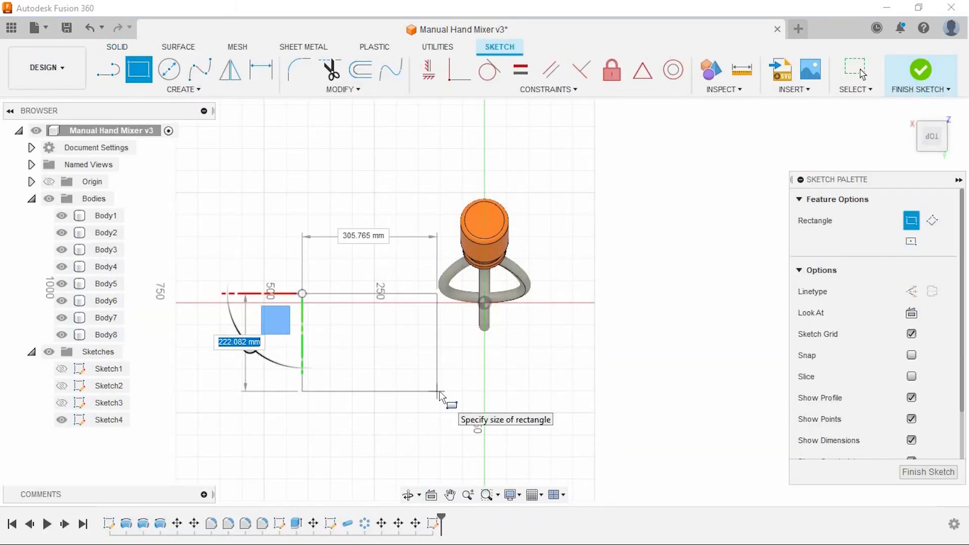
click(439, 392)
- Extrude the rectangle into a slab as a separate body
click(390, 224)
click(138, 69)
drag(389, 197, 388, 173)
click(887, 381)
- Rotate the slab body so it tilts toward the mixer and raise it above the handle's level
shift+middle_drag(625, 376, 606, 333)
click(107, 352)
key(m)
click(926, 138)
drag(404, 272, 422, 312)
drag(451, 283, 408, 129)
click(886, 436)
- Return to the Render workspace, turn the view to show the slab's underside and set appearances to apply to faces
click(47, 68)
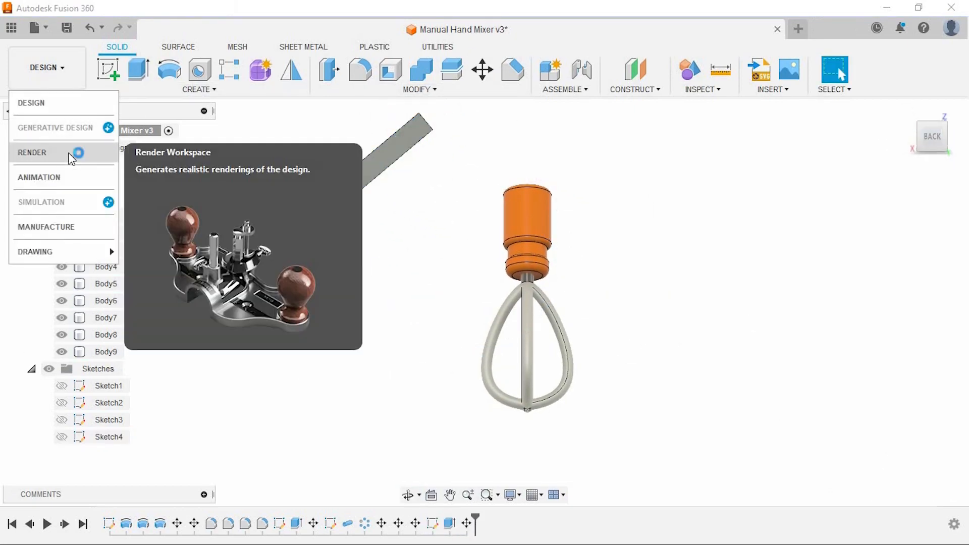
click(69, 156)
shift+middle_drag(384, 237, 331, 240)
key(a)
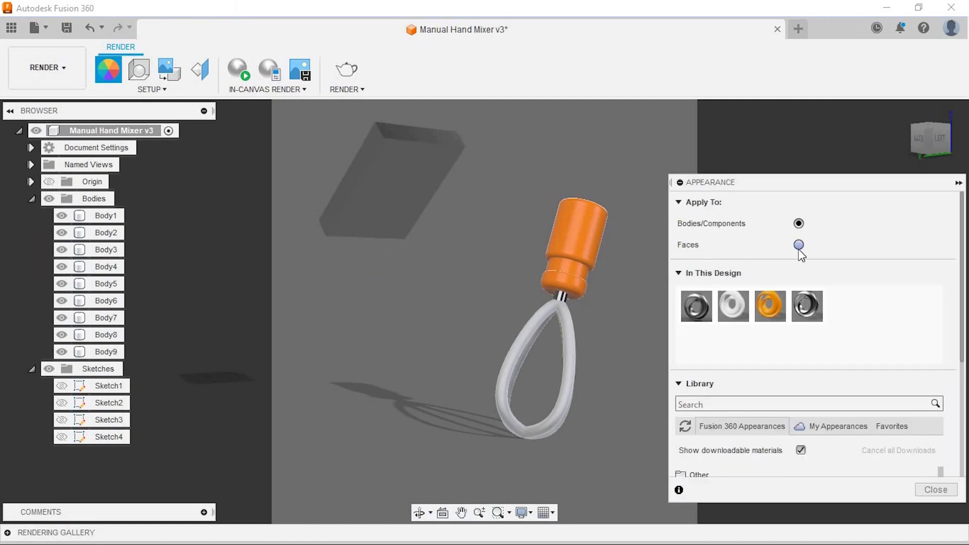
- Look through the appearance library's material categories for a light-emitting material
scroll(755, 293, down, 3)
scroll(719, 384, up, 5)
scroll(712, 457, down, 2)
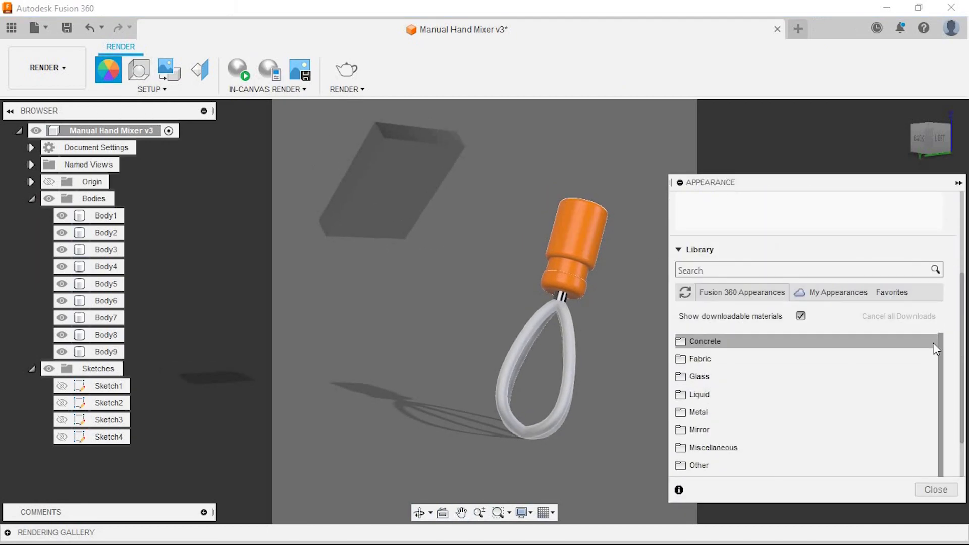
scroll(714, 463, down, 2)
click(729, 355)
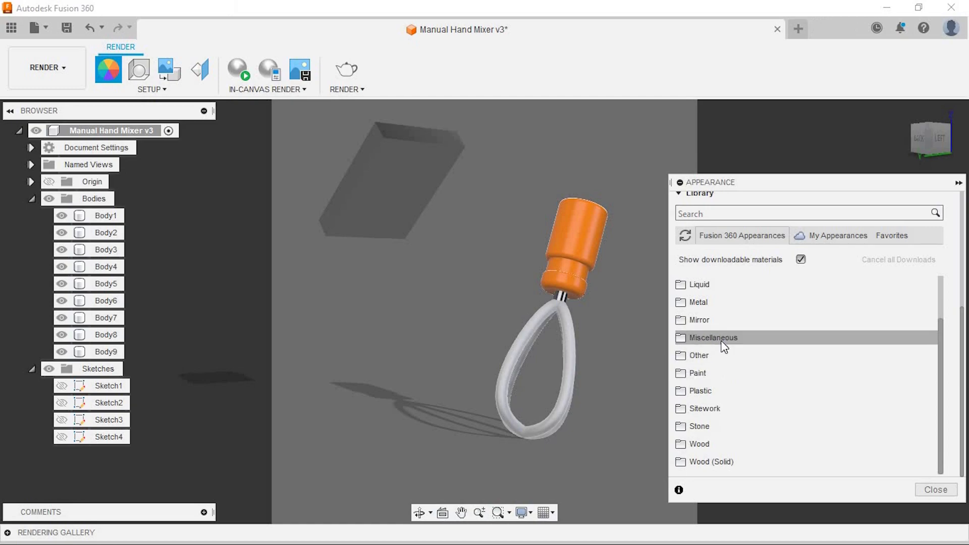
scroll(742, 436, up, 1)
scroll(710, 435, up, 1)
scroll(956, 335, down, 1)
scroll(796, 407, down, 1)
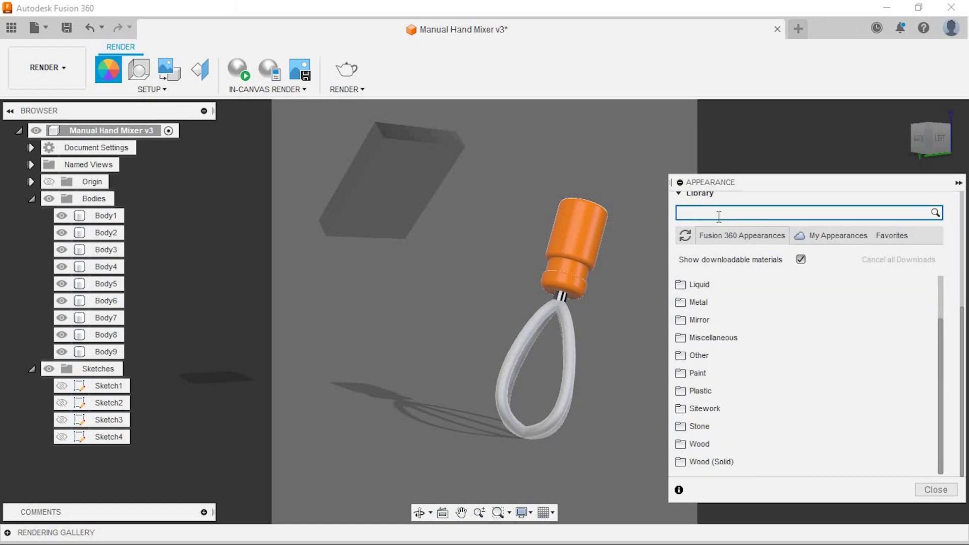
- Search the appearance library for "led" and download the white SMD 3528, 5050 and 5630 LED appearances
click(767, 311)
click(925, 340)
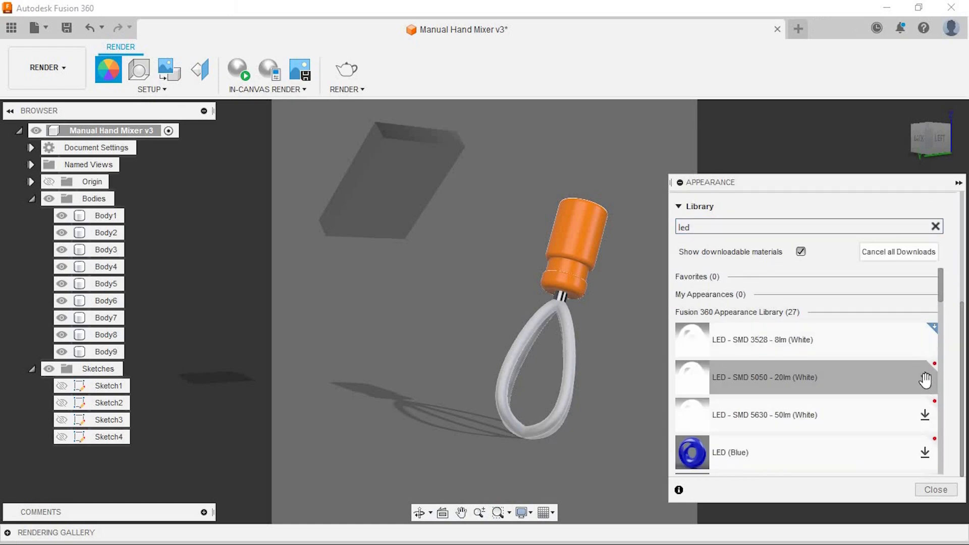
click(926, 379)
click(926, 415)
- Apply a downloaded white LED appearance to the slab's large face that points toward the mixer
scroll(954, 316, up, 3)
scroll(949, 330, down, 3)
drag(808, 347, 431, 196)
scroll(955, 298, up, 5)
- Set the LED appearance's emissivity filter color to warm orange RGB 255, 189, 84
right_click(844, 306)
click(866, 320)
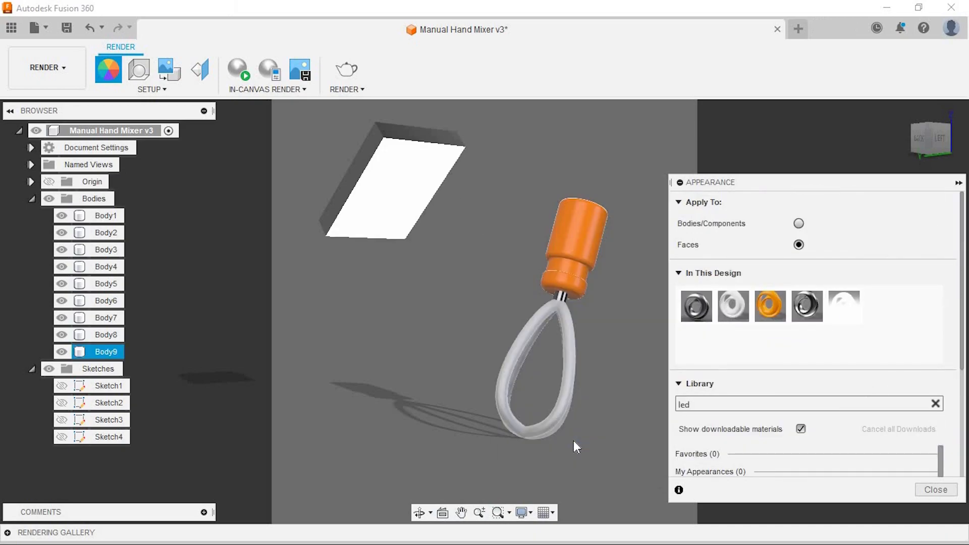
click(422, 413)
click(540, 402)
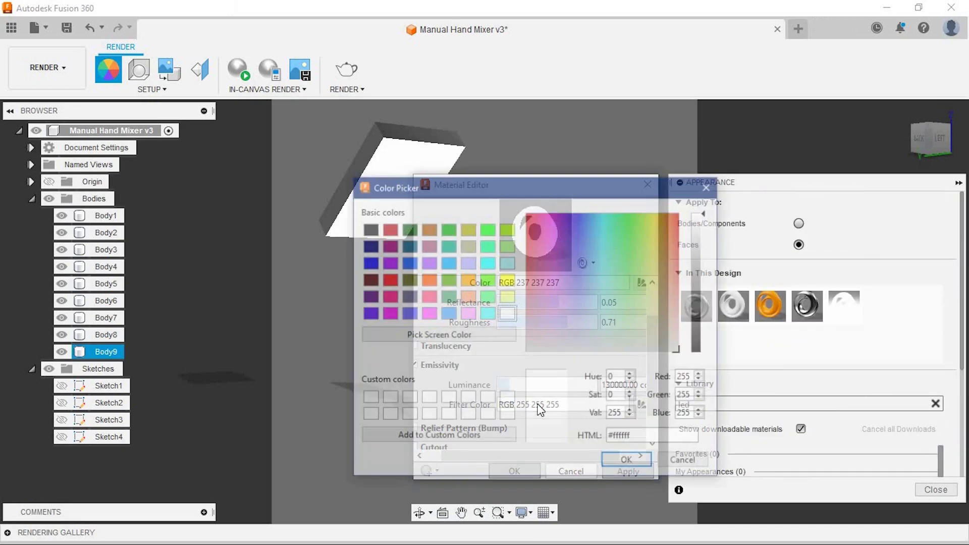
click(659, 261)
drag(658, 261, 666, 258)
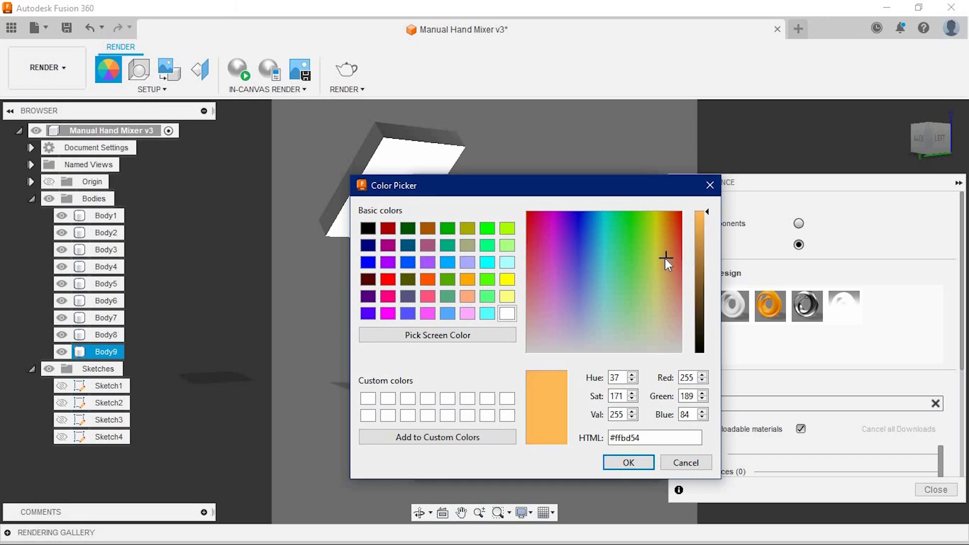
click(637, 462)
key(Return)
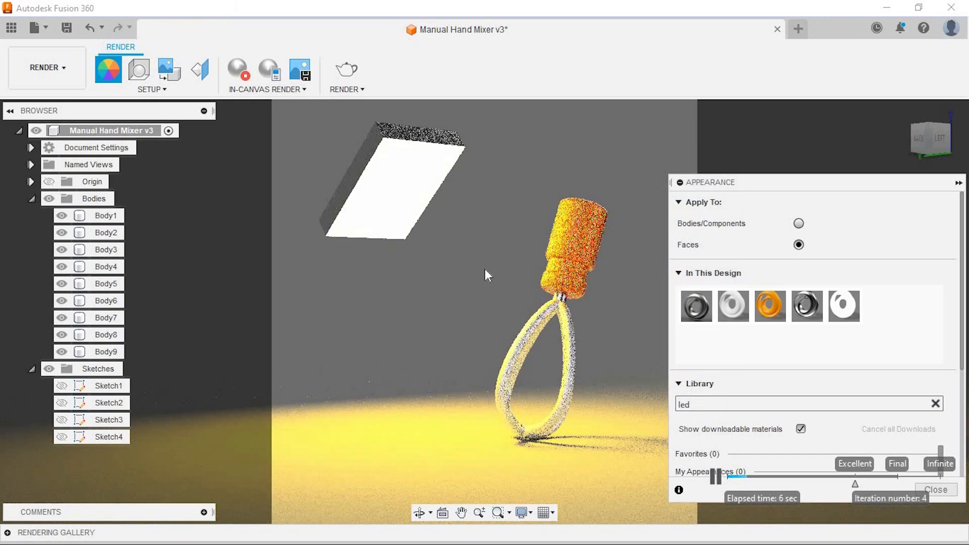
- Close the appearance settings and, in the Design workspace, rotate the slab to a steeper angle beside the mixer
click(949, 498)
click(47, 67)
click(33, 102)
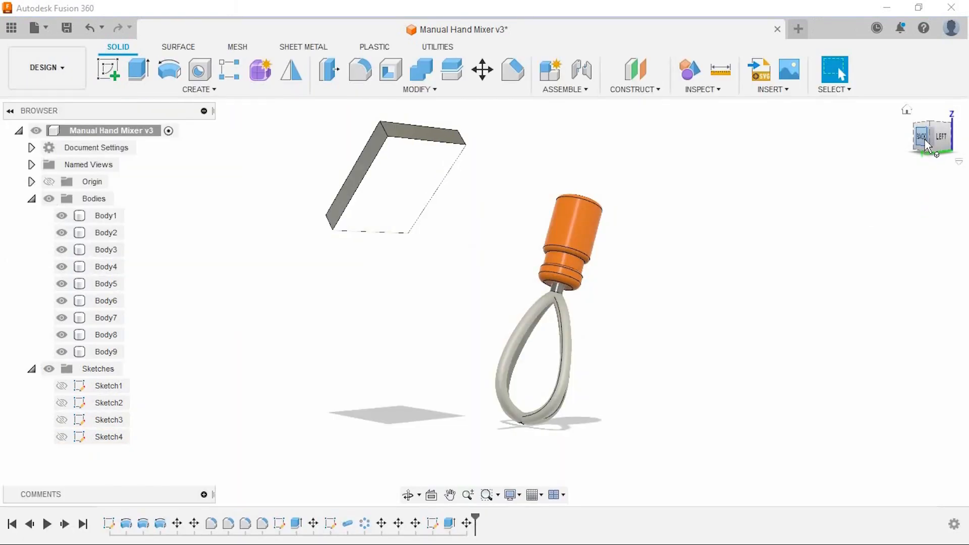
click(105, 352)
key(m)
drag(376, 238, 397, 273)
click(886, 437)
- Return to the Render workspace and check the light on the mixer from its left side in the in-canvas render
click(47, 67)
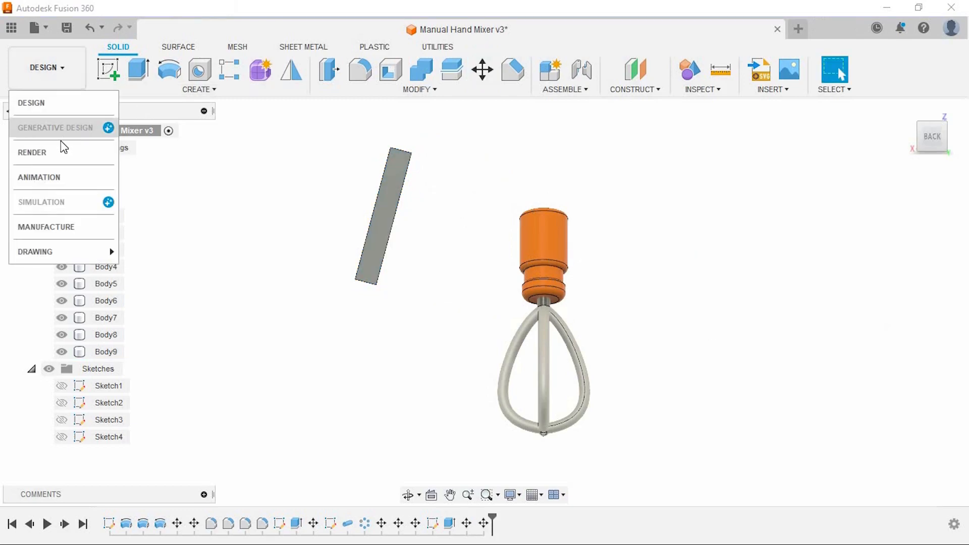
click(33, 152)
shift+middle_drag(558, 346, 580, 383)
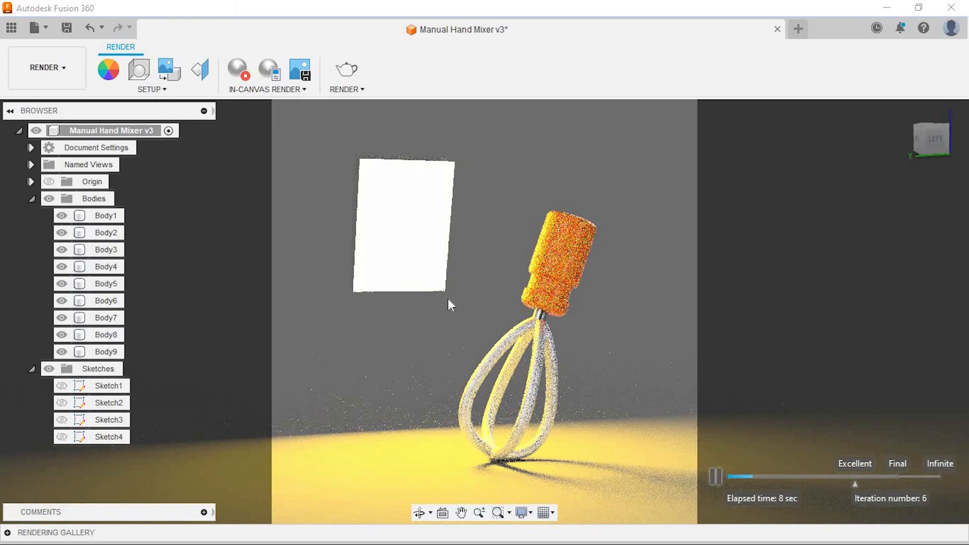
- In the Design workspace, shorten the light slab by moving its lower end face upward
click(34, 71)
click(56, 103)
shift+middle_drag(494, 290, 563, 383)
shift+middle_drag(444, 321, 445, 184)
click(353, 278)
key(m)
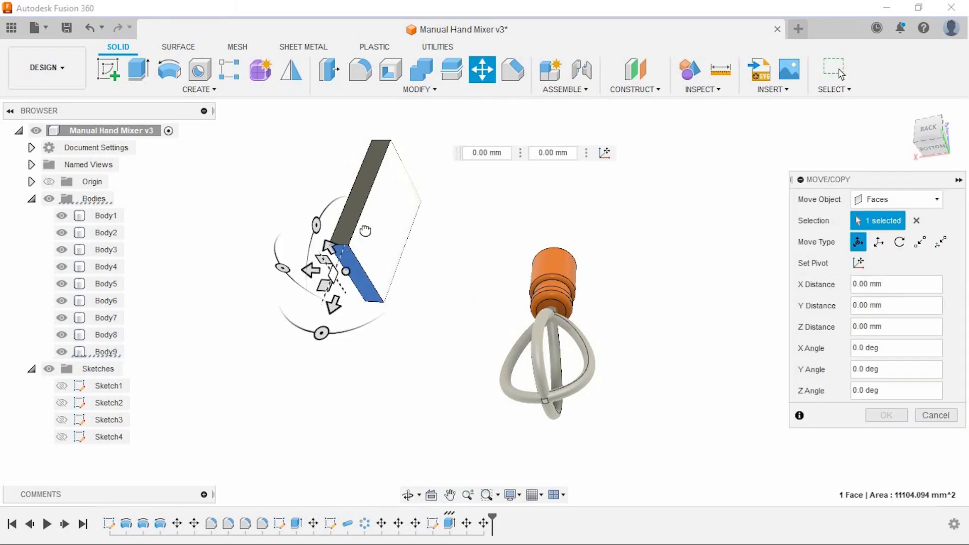
drag(340, 284, 367, 213)
click(886, 414)
- Move the shortened slab body above the level of the mixer's handle
shift+middle_drag(755, 424, 747, 540)
click(105, 352)
key(m)
drag(394, 309, 397, 222)
click(886, 436)
- Lower the slab body to the handle's height as seen from the right side, and return to the Render workspace
shift+middle_drag(858, 414, 545, 205)
click(105, 351)
key(m)
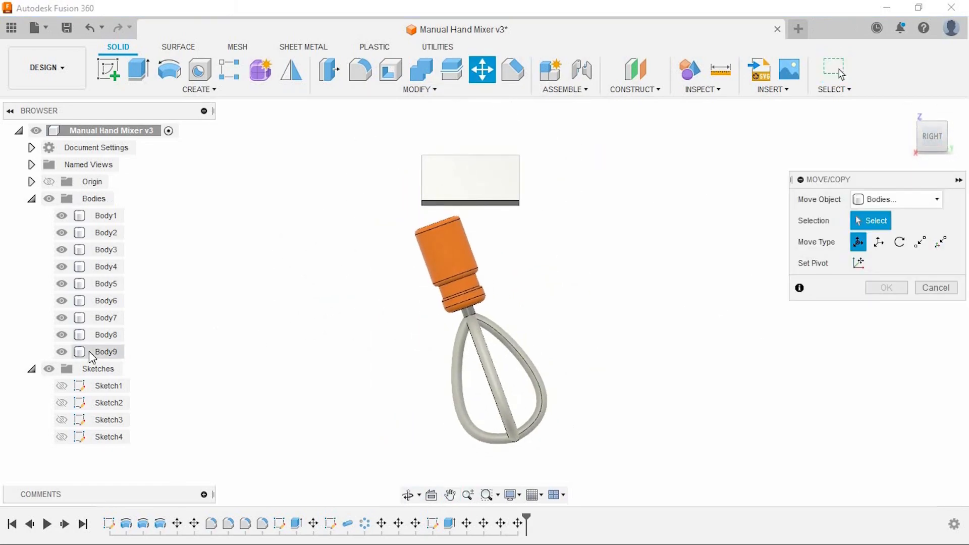
drag(401, 137, 397, 136)
drag(431, 183, 425, 267)
shift+middle_drag(858, 212, 403, 308)
key(Return)
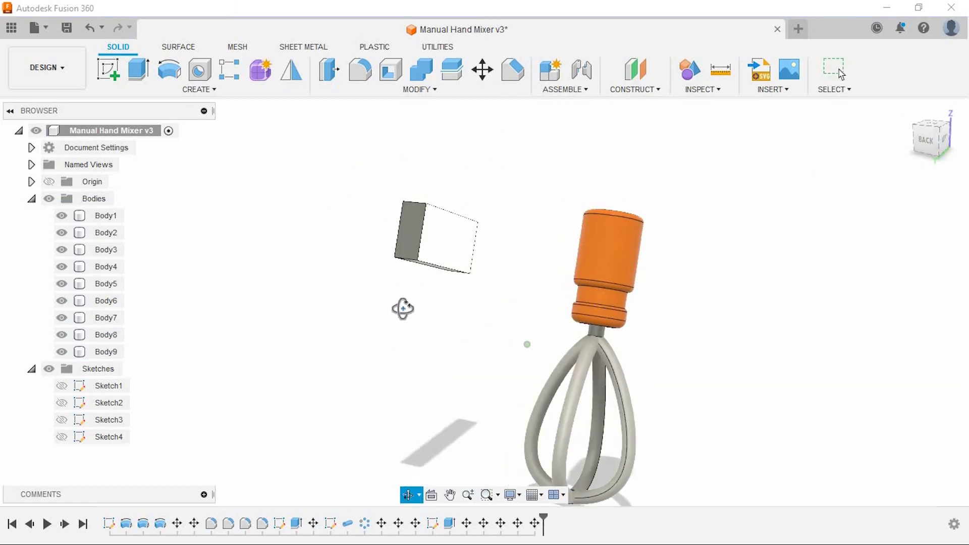
click(47, 67)
click(31, 151)
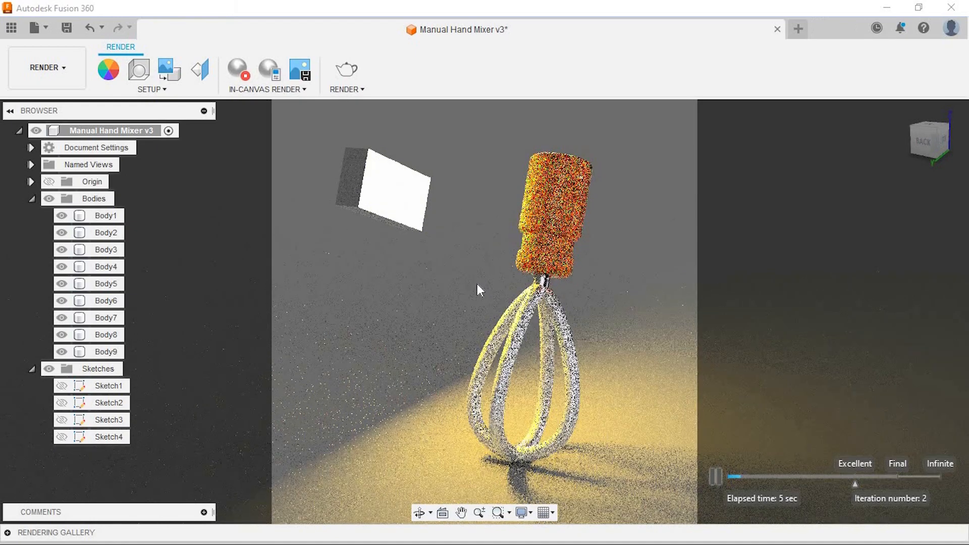
- Rotate the light slab body in the Design workspace and return to the Render workspace to check its orientation in the in-canvas render
click(47, 68)
click(56, 105)
click(99, 352)
click(482, 70)
drag(372, 225, 382, 265)
key(Return)
click(47, 68)
click(50, 153)
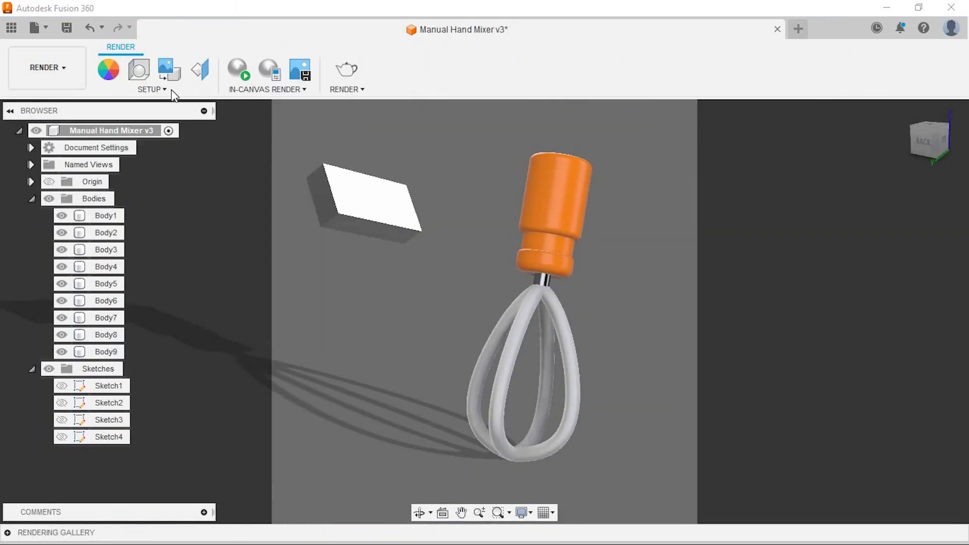
shift+middle_drag(628, 319, 595, 299)
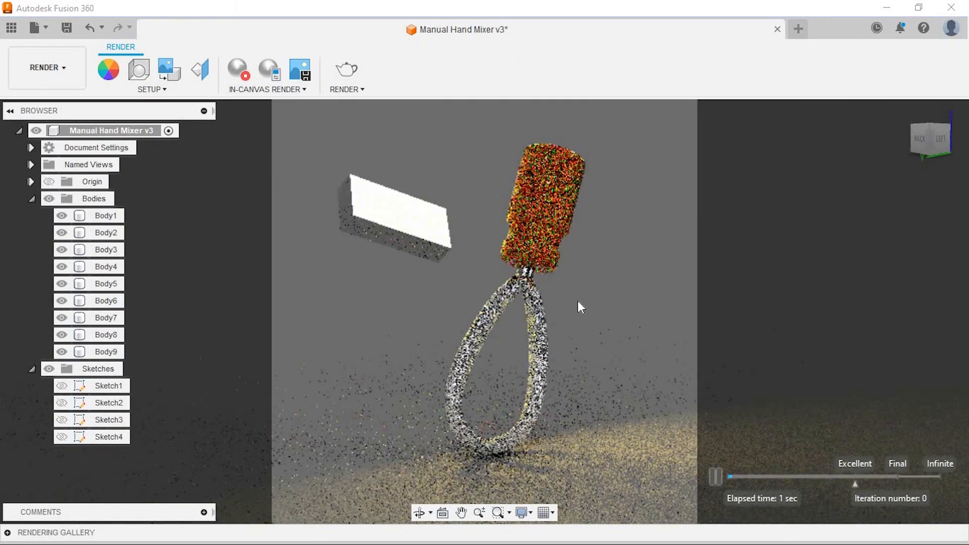
- In the Design workspace, tilt the light slab body and shift it farther up and away from the mixer
click(47, 67)
click(65, 104)
shift+middle_drag(313, 277, 503, 322)
click(106, 352)
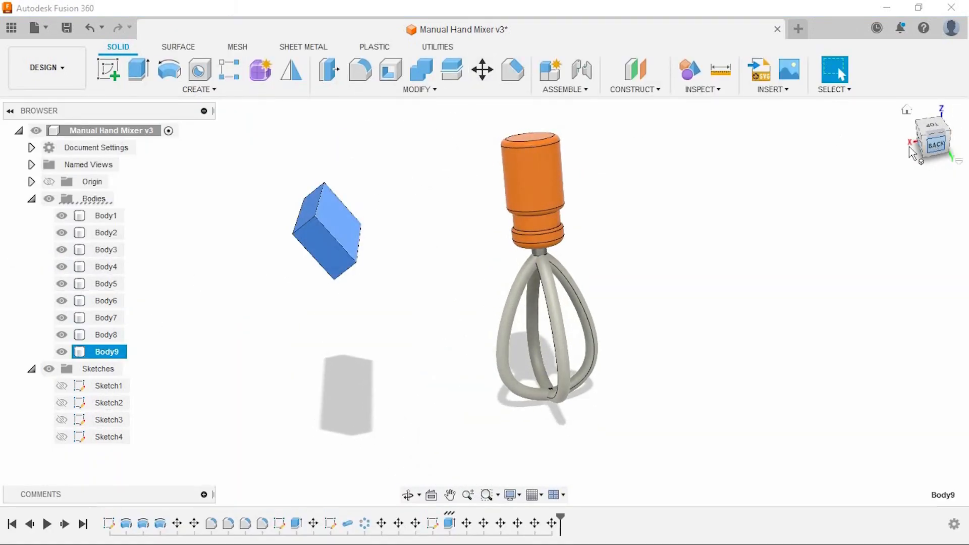
key(m)
drag(310, 275, 317, 245)
shift+middle_drag(317, 245, 597, 282)
shift+middle_drag(621, 328, 613, 399)
click(929, 132)
drag(499, 197, 509, 230)
drag(549, 191, 456, 155)
key(Return)
- Raise the slab body above the handle's height and check the light on the mixer in the in-canvas render
shift+middle_drag(509, 253, 581, 202)
key(m)
drag(350, 216, 359, 151)
key(Return)
click(59, 70)
click(51, 149)
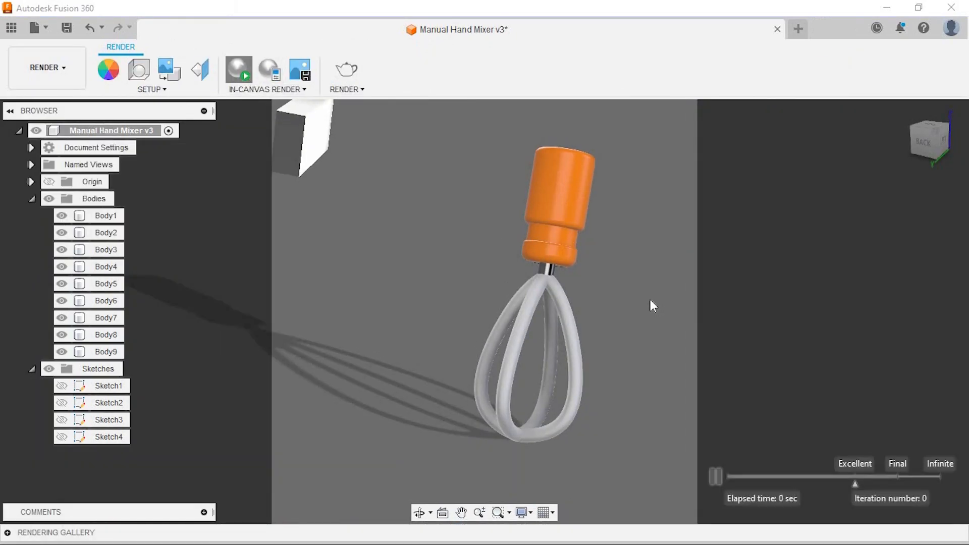
scroll(651, 300, up, 2)
shift+middle_drag(656, 308, 608, 308)
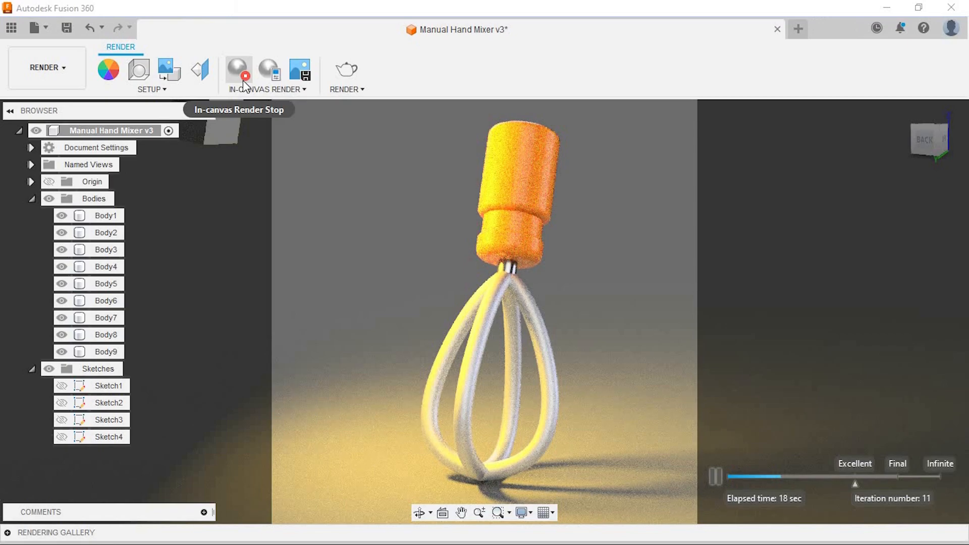
- Compare the render with the light slab hidden and shown, and review the scene settings and environment library
click(60, 352)
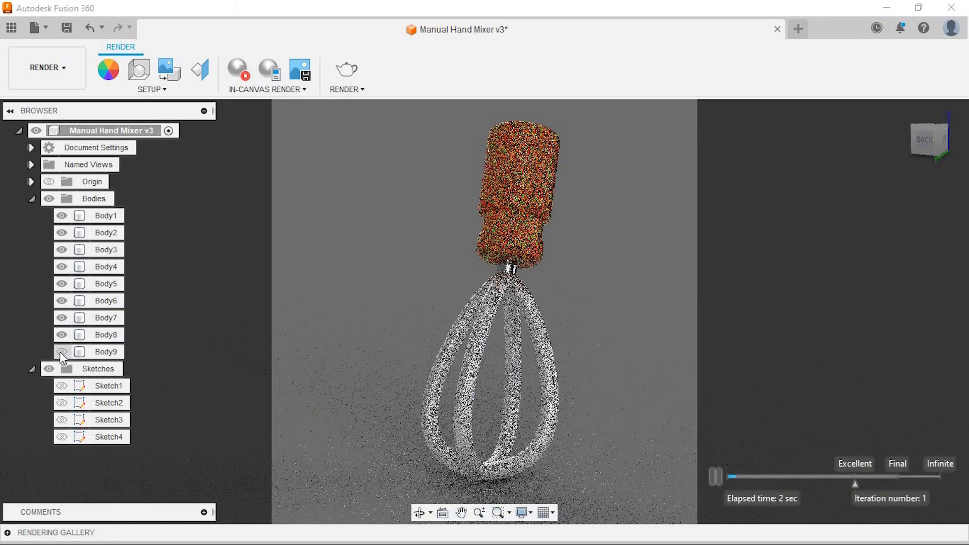
click(61, 352)
click(139, 69)
mouse_move(962, 369)
mouse_down()
mouse_move(962, 475)
mouse_move(962, 353)
mouse_up()
click(883, 207)
click(782, 201)
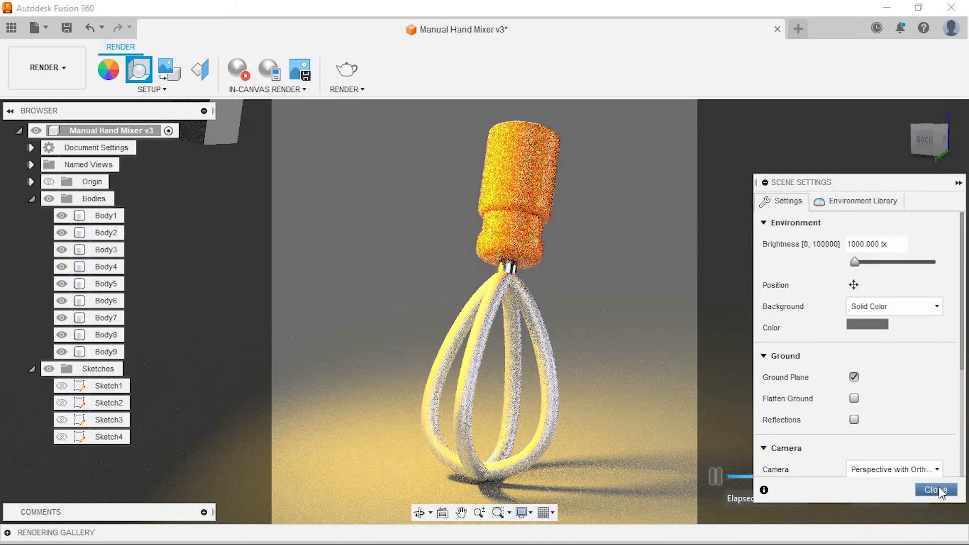
click(936, 490)
- In the Design workspace, extrude the light slab's bottom face 25 mm as a new body
click(47, 67)
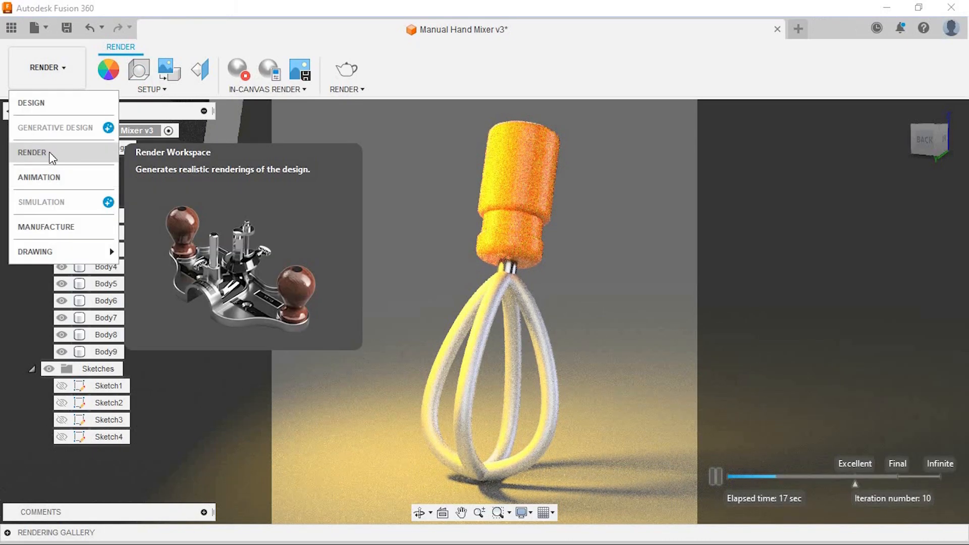
click(40, 103)
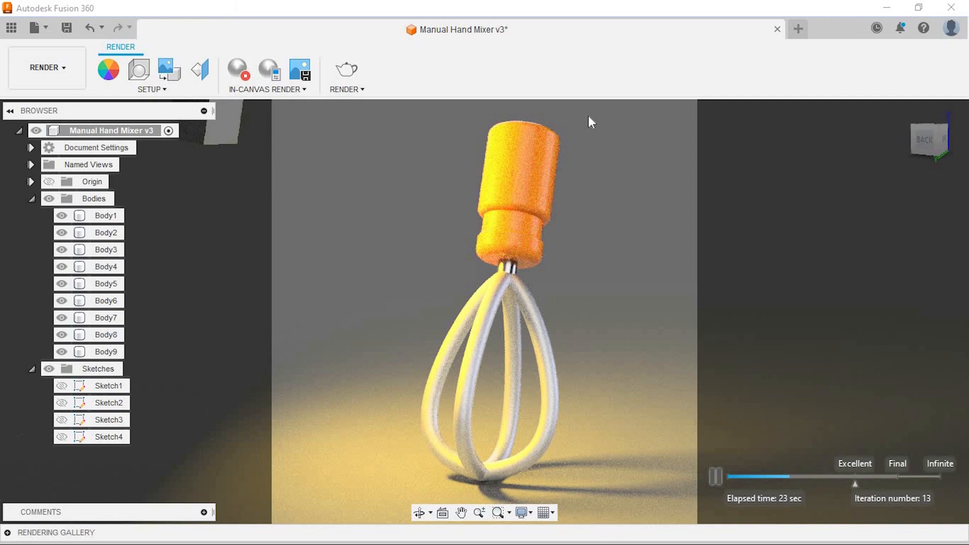
click(48, 70)
click(38, 103)
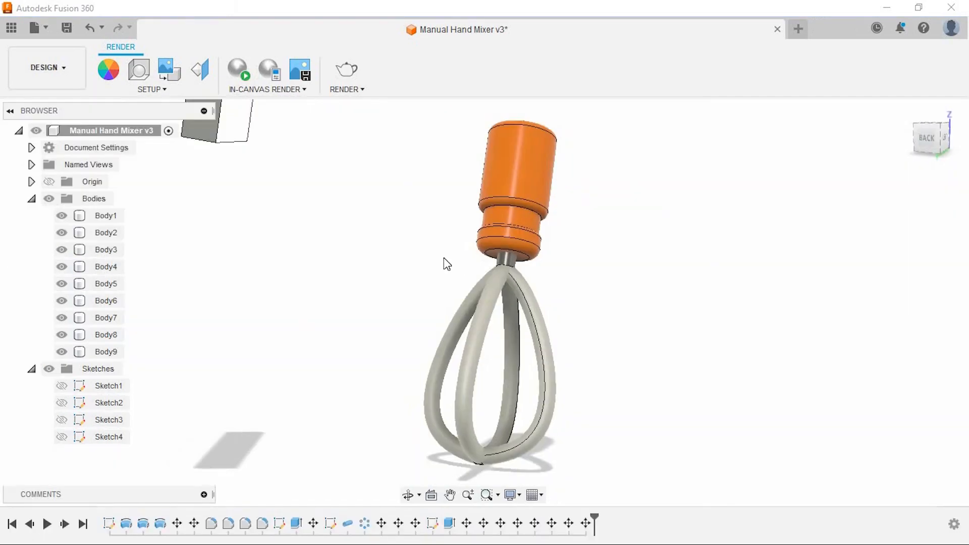
shift+middle_drag(426, 241, 282, 199)
shift+middle_drag(220, 137, 397, 255)
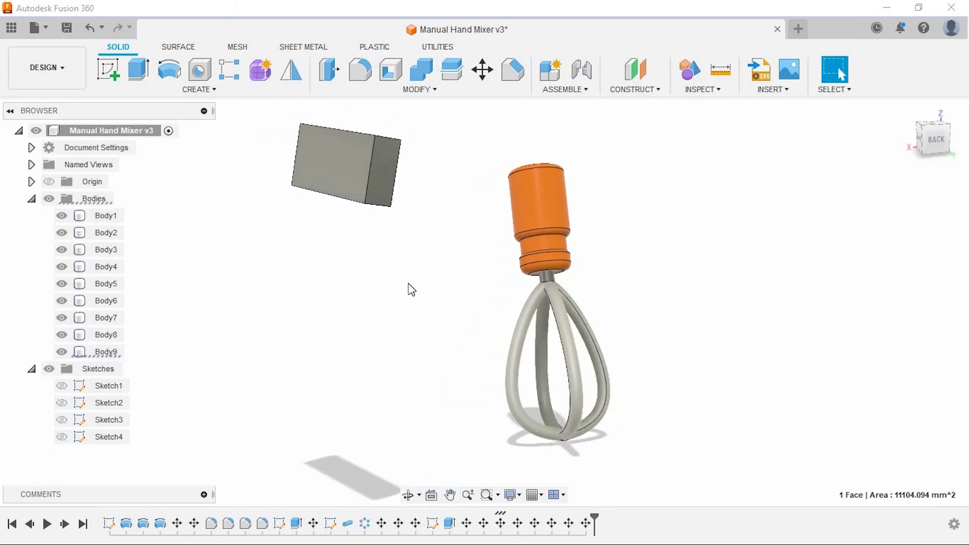
middle_drag(412, 289, 359, 289)
shift+middle_drag(323, 233, 303, 197)
drag(300, 195, 298, 203)
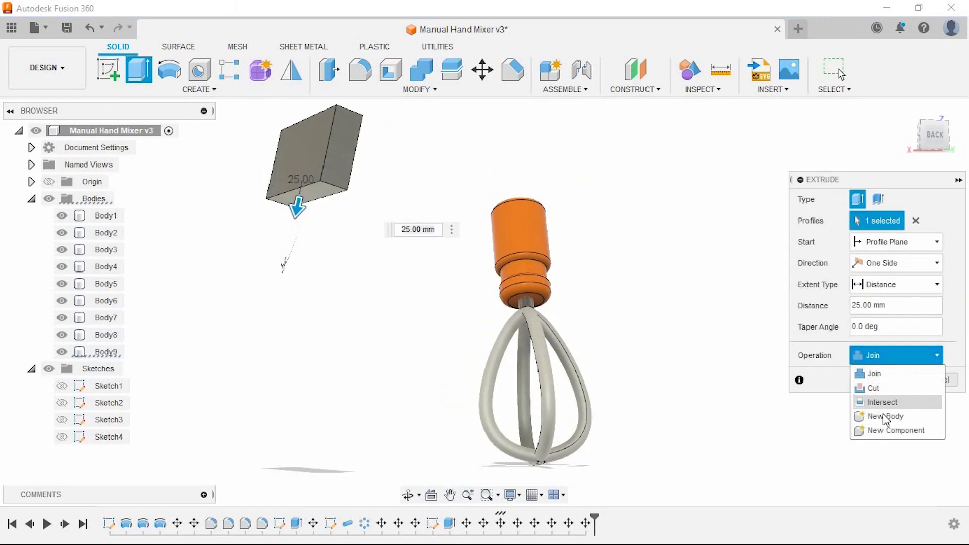
click(884, 381)
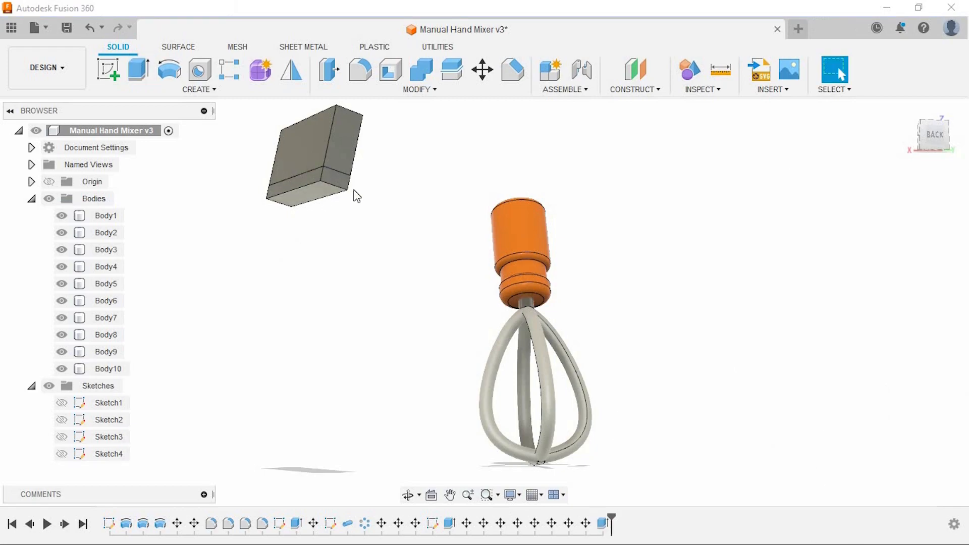
- Move the new body's side face toward the mixer to stretch it into a flat shade beneath the light slab
shift+middle_drag(353, 220, 322, 229)
click(323, 232)
click(483, 70)
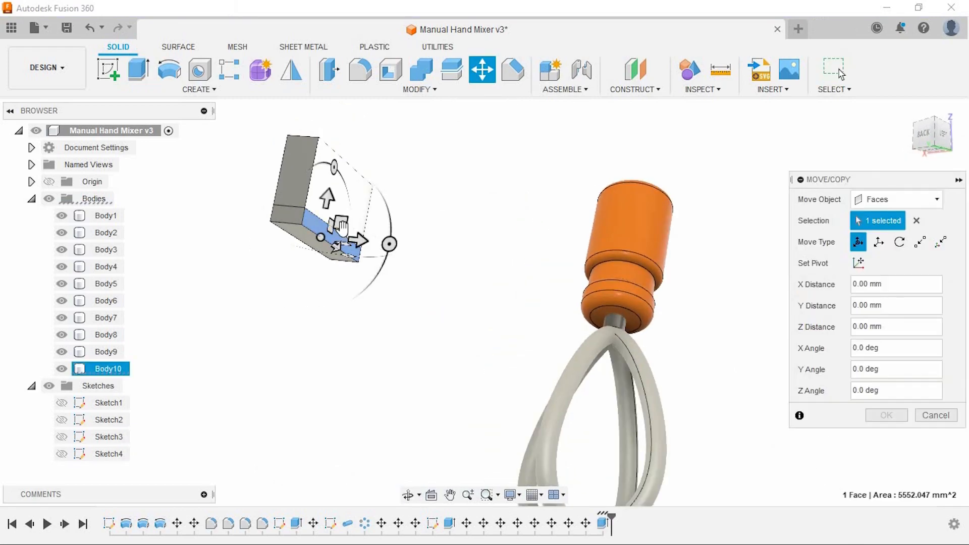
drag(339, 224, 456, 233)
click(884, 415)
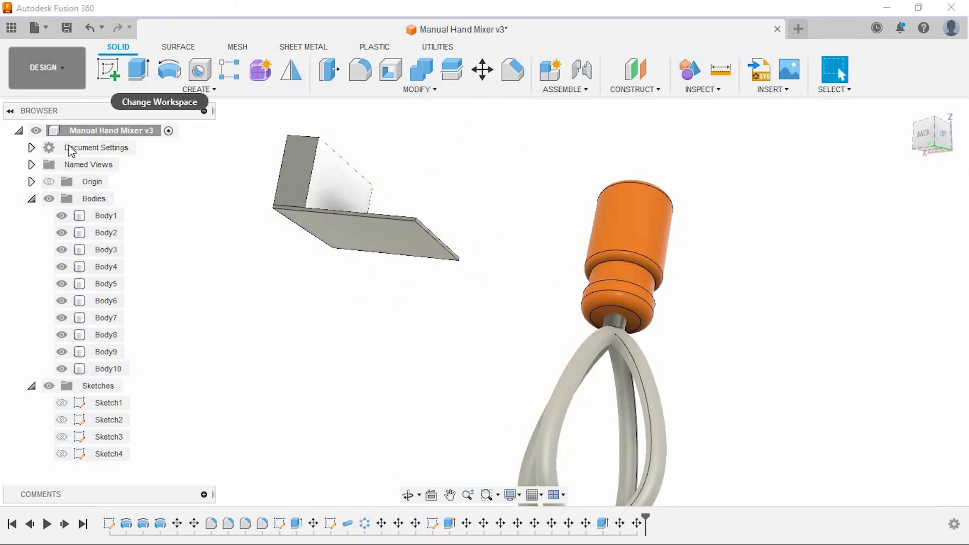
- Return to the Render workspace, start the in-canvas render and check how the shade blocks the light on the mixer
click(47, 67)
click(50, 132)
click(232, 74)
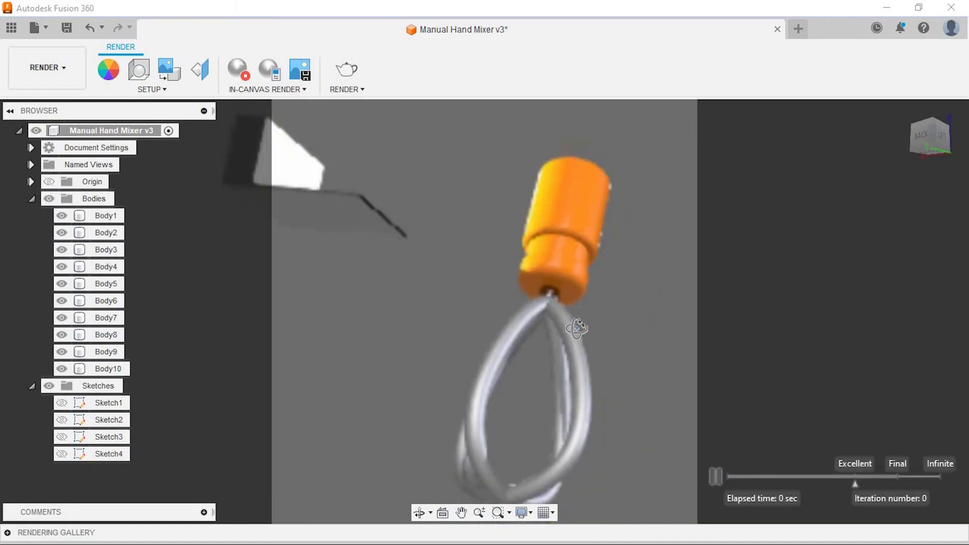
mouse_move(597, 310)
shift+middle_down()
mouse_move(569, 318)
mouse_move(581, 309)
shift+middle_up()
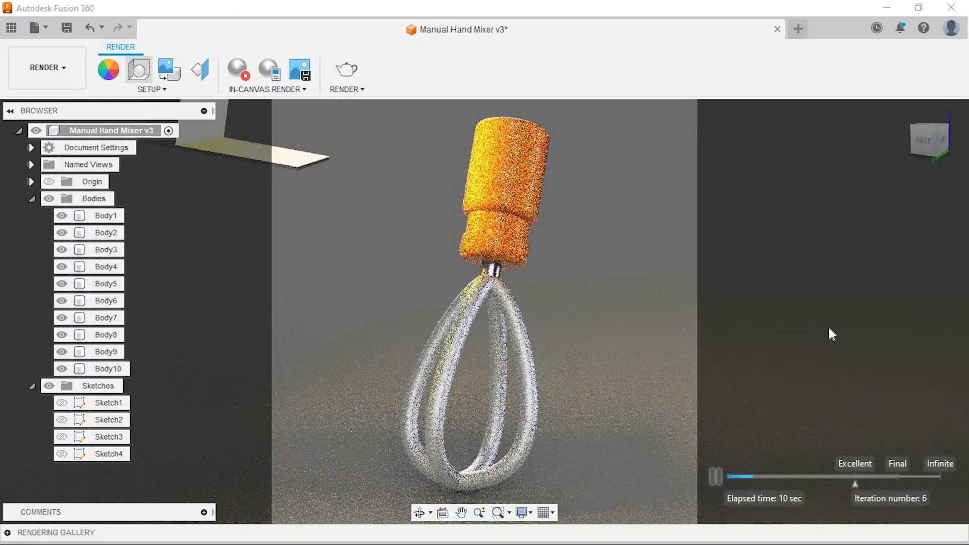
- Compare the render without and with the ground plane, and review the camera settings and environment library
key(e)
click(854, 378)
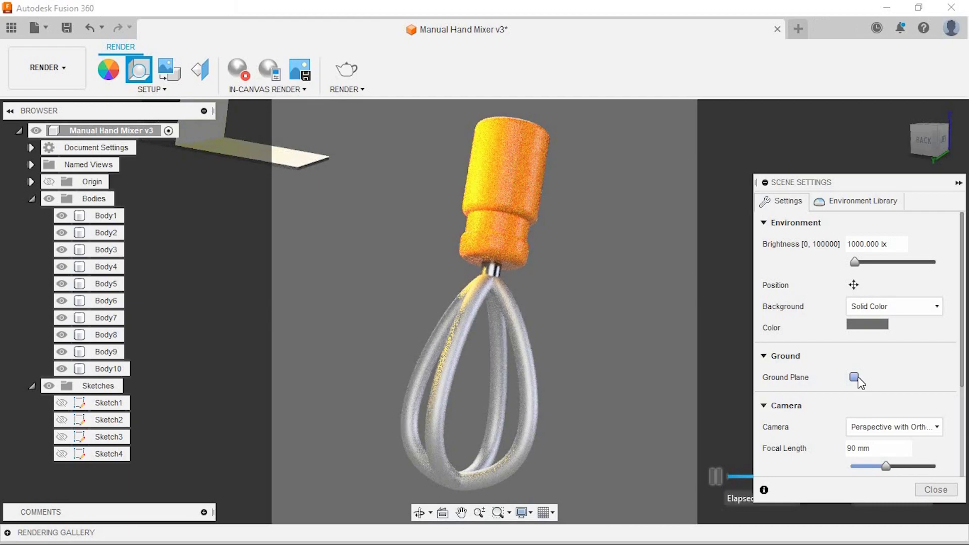
click(855, 378)
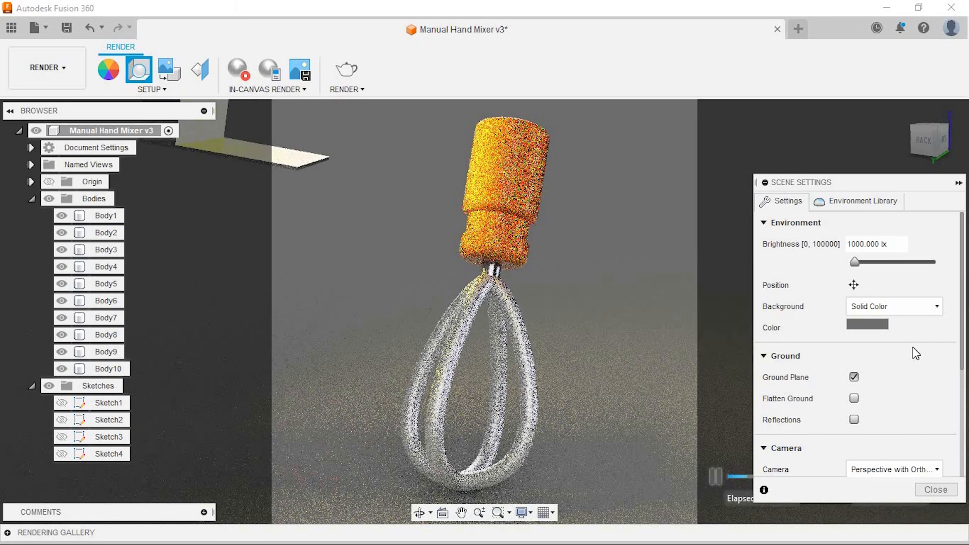
scroll(924, 390, down, 5)
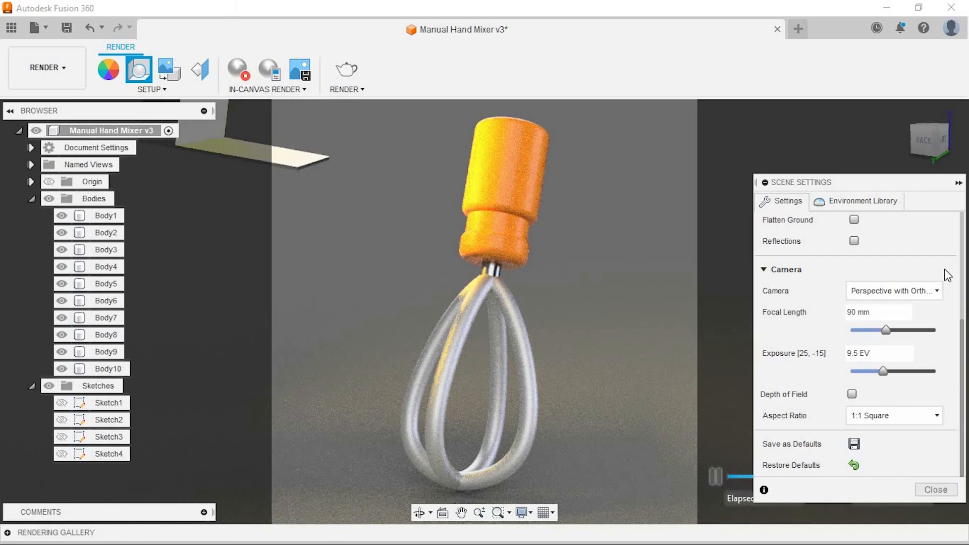
scroll(942, 285, up, 5)
click(838, 201)
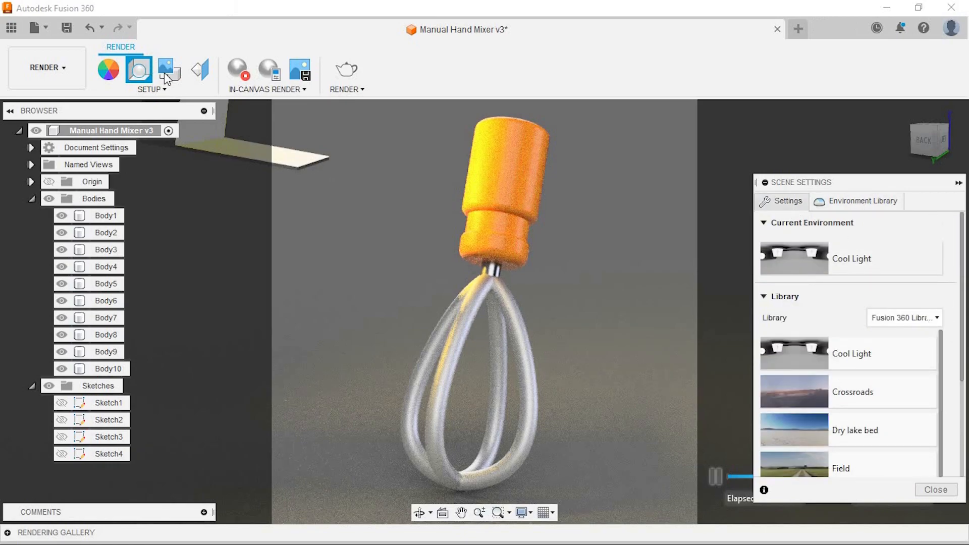
click(149, 69)
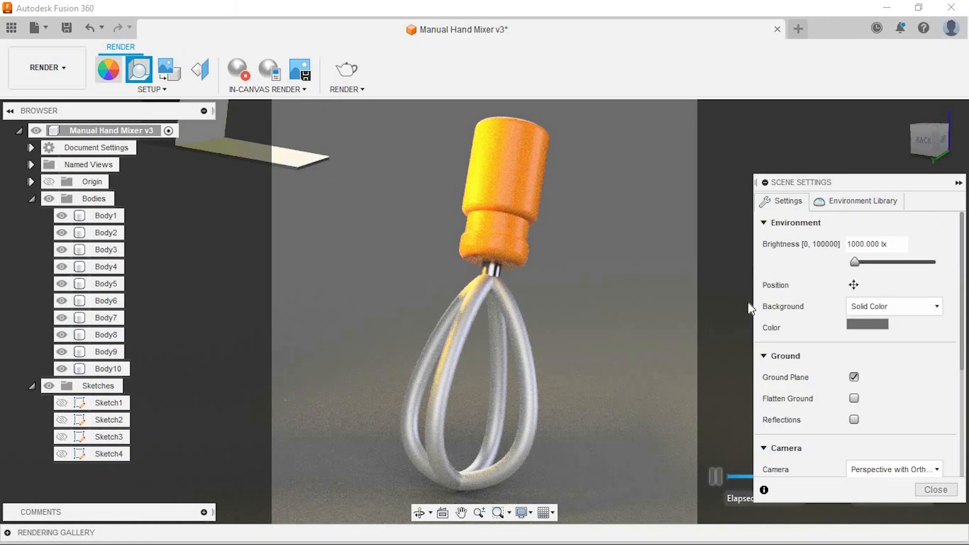
click(936, 490)
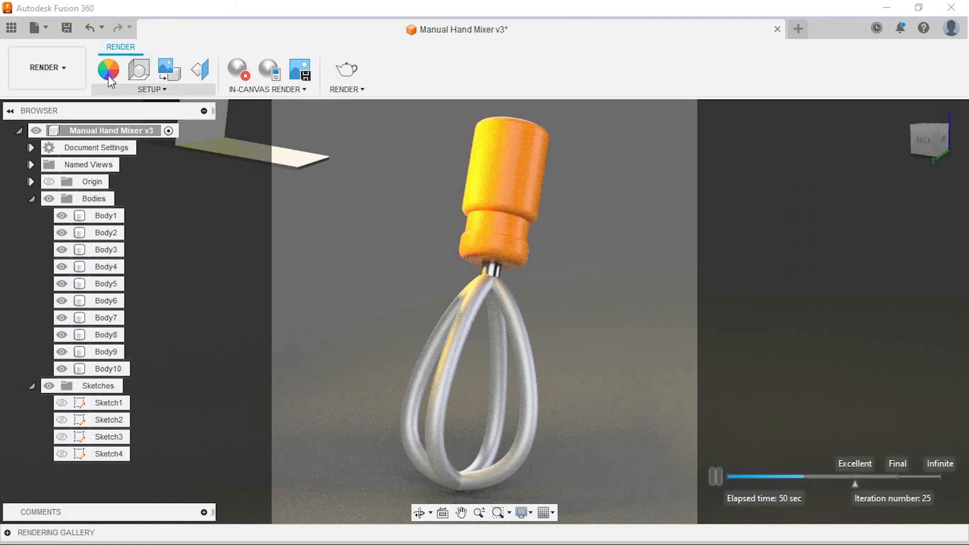
- Change the handle's ABS (White) appearance to a deeper orange from the color libraries
key(a)
double_click(770, 305)
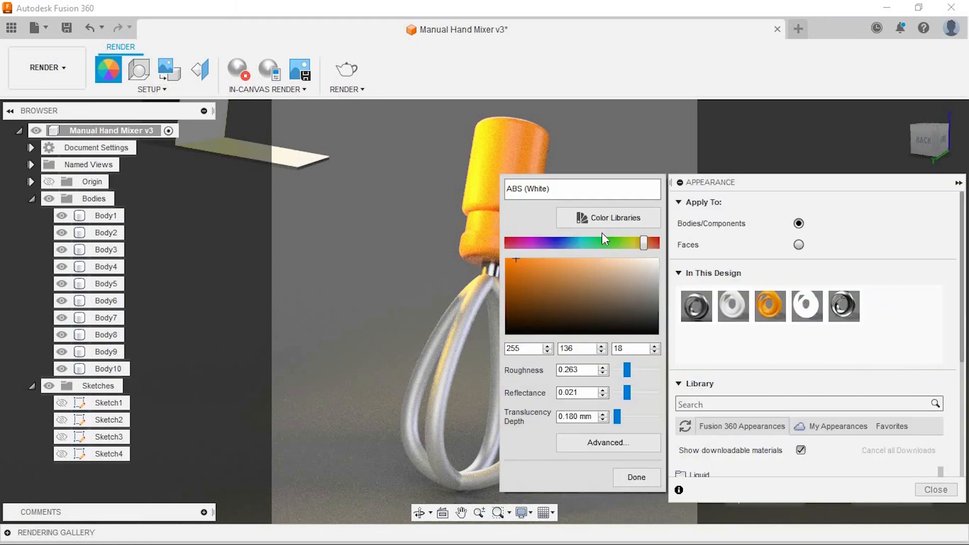
click(585, 219)
scroll(476, 364, down, 5)
click(483, 328)
click(552, 474)
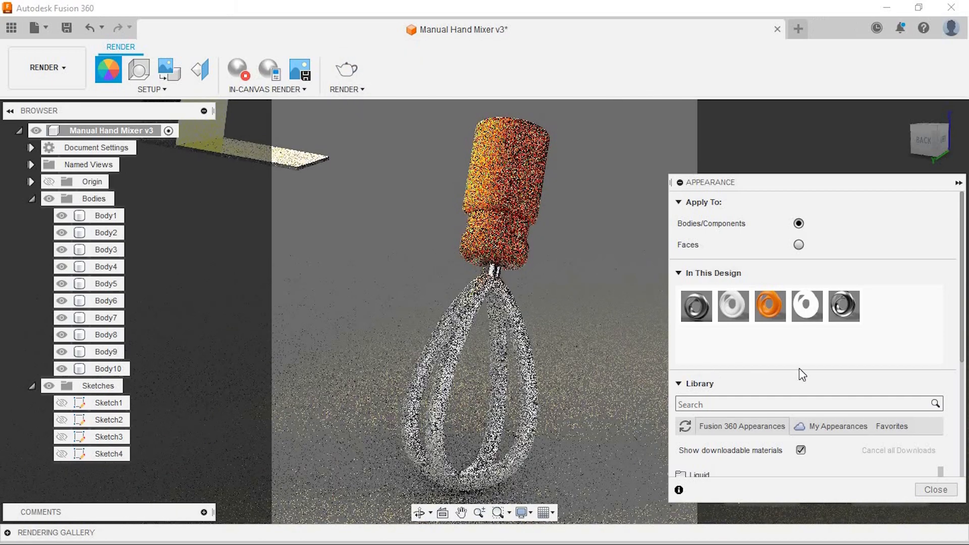
click(933, 492)
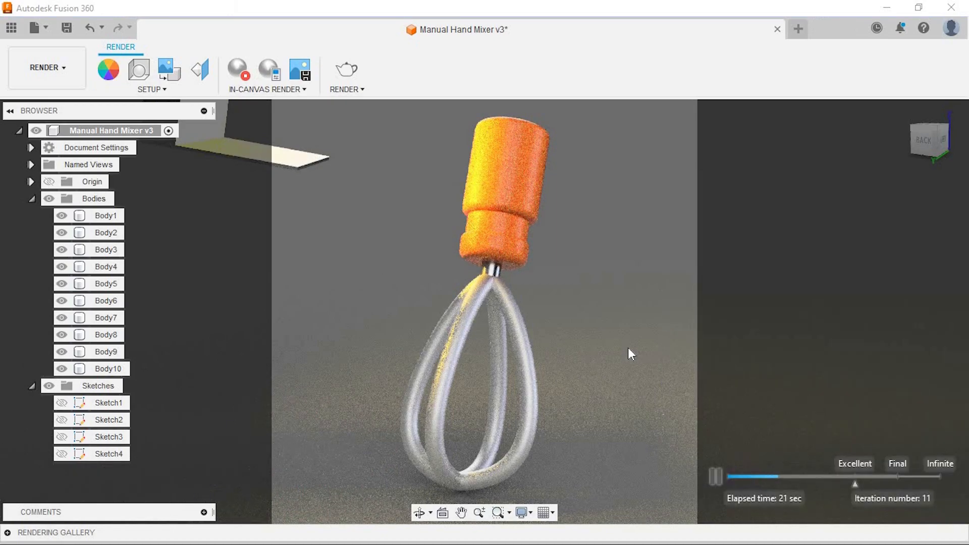
- In the Design workspace, sketch a circle on the horizontal plane between the light slab and the mixer
click(47, 68)
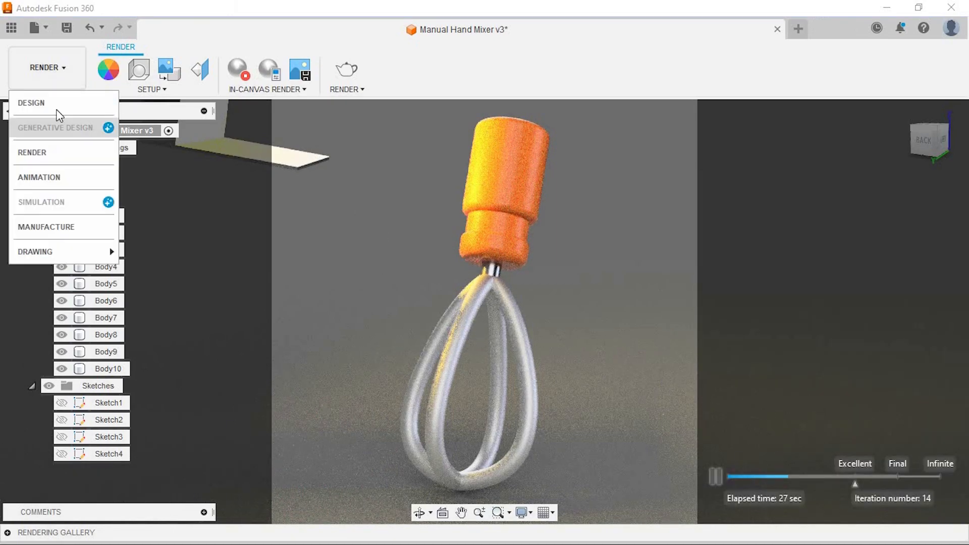
click(30, 99)
shift+middle_drag(554, 274, 418, 331)
click(418, 284)
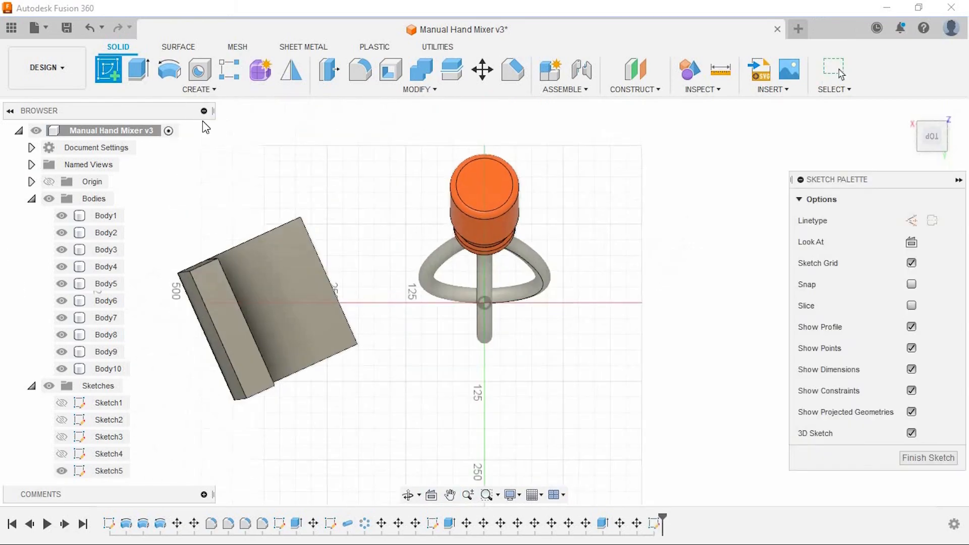
click(169, 69)
click(409, 335)
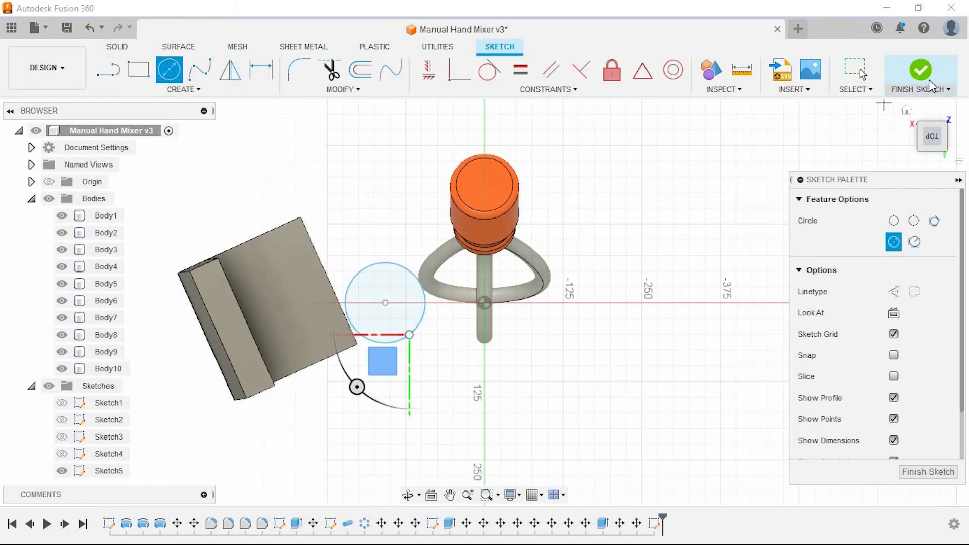
click(920, 81)
- Extrude the circle into a solid cylinder as a new body
text(e)
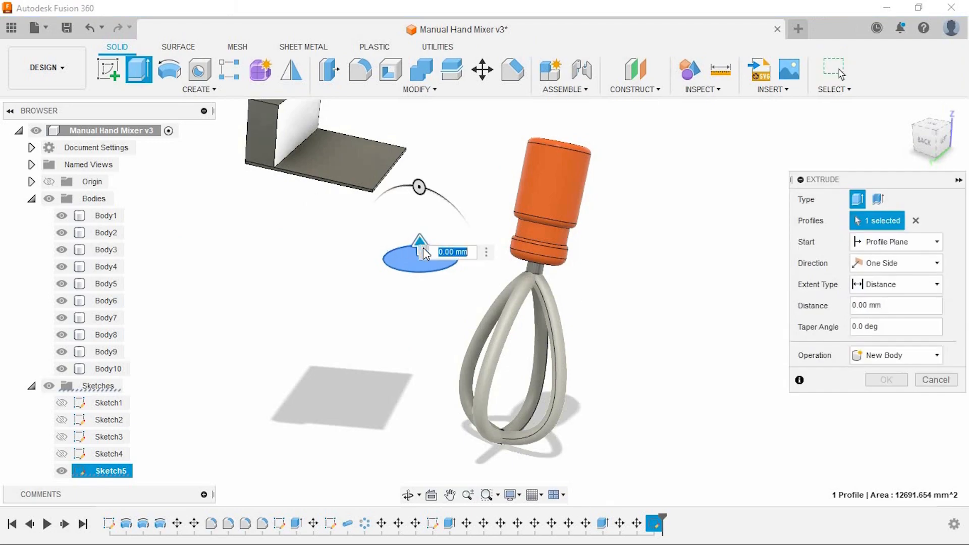
text(125)
key(Return)
- Sketch a concentric circle on the cylinder's bottom face, slightly inside its rim
shift+middle_drag(414, 267, 422, 217)
click(424, 227)
click(108, 70)
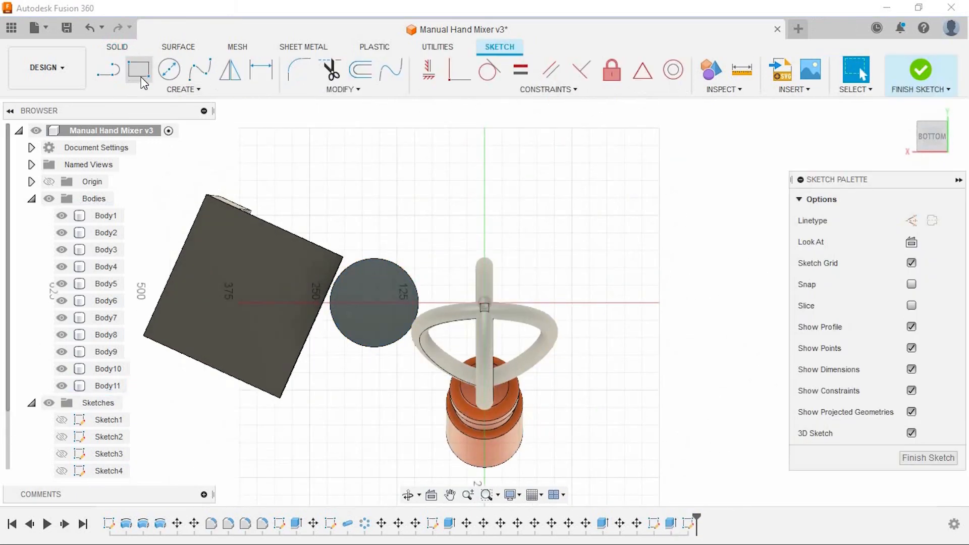
click(170, 69)
scroll(404, 317, up, 3)
click(365, 296)
click(412, 335)
click(920, 76)
- Extrude the ring between the inner circle and the rim 70 mm downward to form a hollow lamp housing
scroll(462, 214, up, 3)
click(465, 218)
scroll(465, 219, down, 2)
click(138, 69)
drag(331, 286, 324, 360)
key(Return)
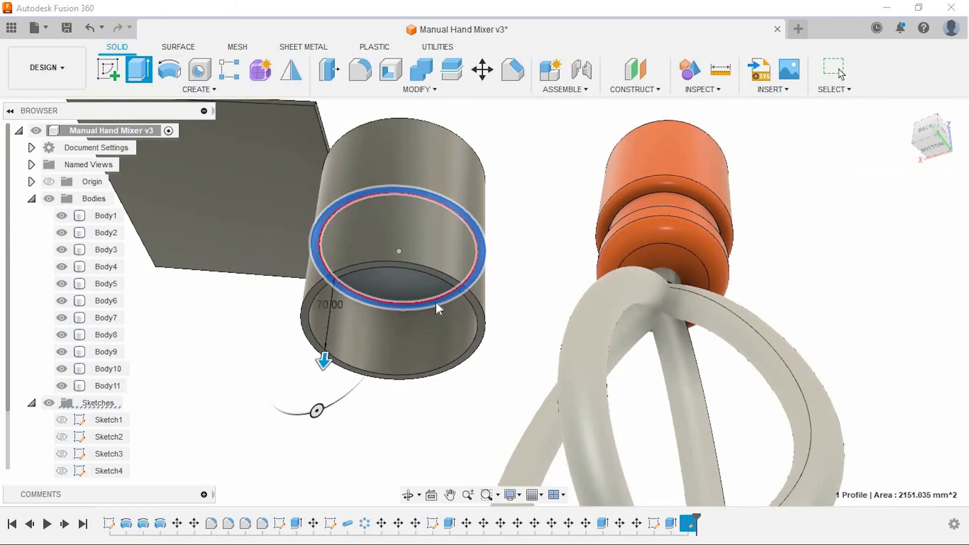
- Hide the light slab body and its shade body
scroll(518, 319, down, 3)
shift+middle_drag(474, 327, 412, 424)
click(61, 369)
click(62, 352)
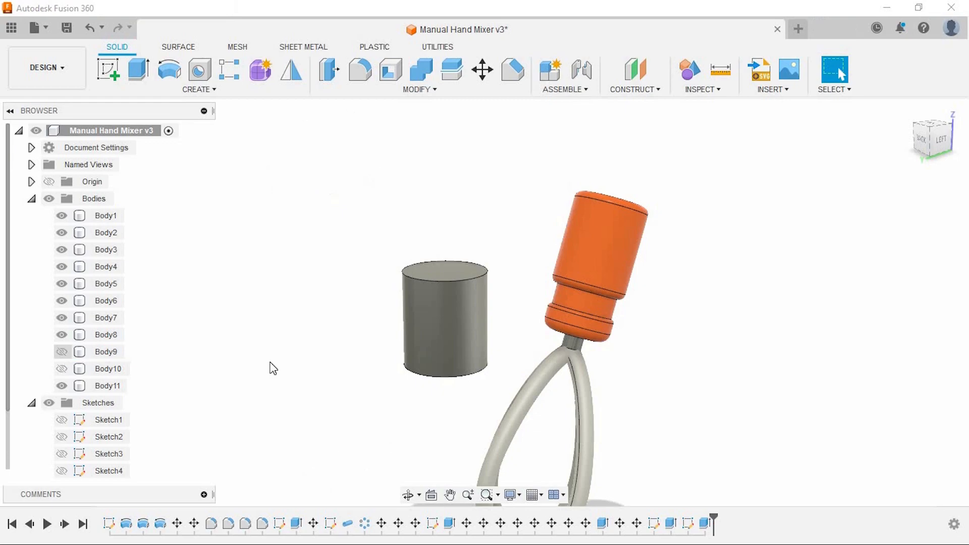
- Tilt the cylindrical lamp body toward the mixer and move it up and away from the handle
middle_drag(303, 353, 297, 303)
click(90, 386)
click(477, 78)
click(937, 148)
middle_drag(461, 264, 373, 185)
drag(524, 211, 447, 260)
drag(500, 298, 413, 121)
middle_drag(413, 121, 424, 171)
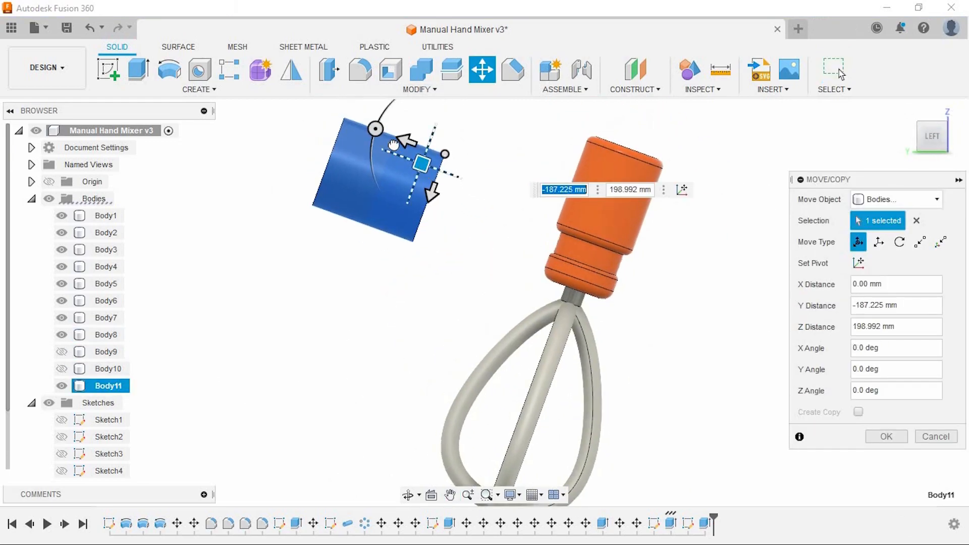
drag(423, 167, 382, 134)
key(Return)
- Apply the LED - SMD 3528 - 8lm (White) appearance to the inner face of the hollow lamp housing
click(47, 67)
click(31, 151)
key(a)
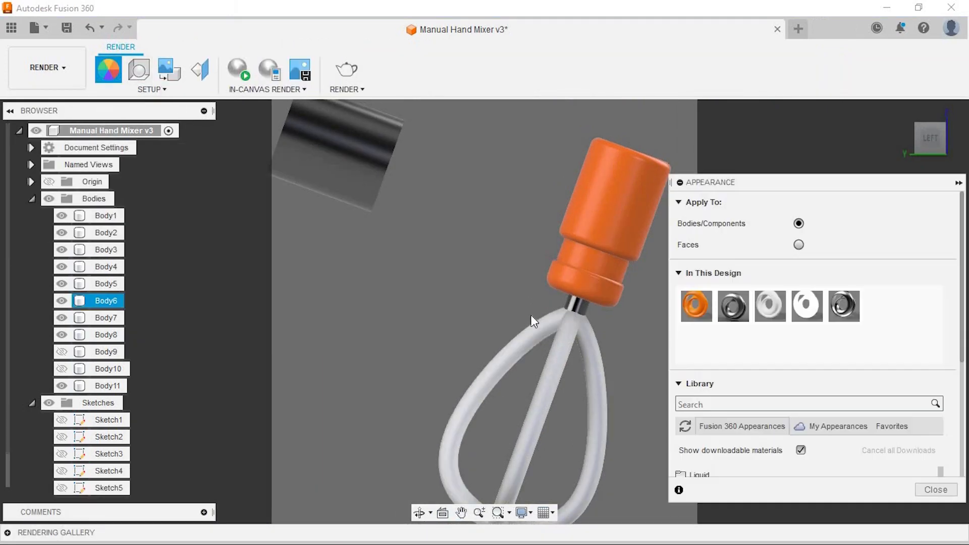
middle_drag(531, 315, 444, 283)
click(800, 245)
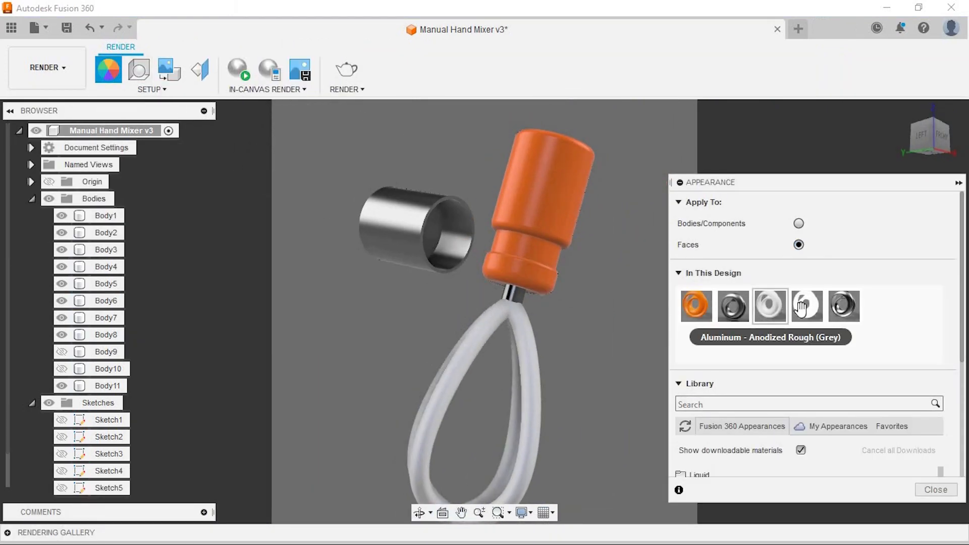
click(935, 489)
shift+middle_drag(585, 283, 505, 384)
- Reposition the lamp housing above and to the side of the mixer, with its open end facing the handle
click(47, 67)
click(238, 184)
click(47, 67)
click(31, 102)
shift+middle_drag(467, 218, 454, 212)
click(371, 202)
key(m)
drag(377, 207, 331, 243)
mouse_move(274, 260)
mouse_down()
mouse_move(273, 247)
mouse_move(274, 261)
mouse_up()
click(933, 156)
drag(331, 298, 399, 291)
click(933, 119)
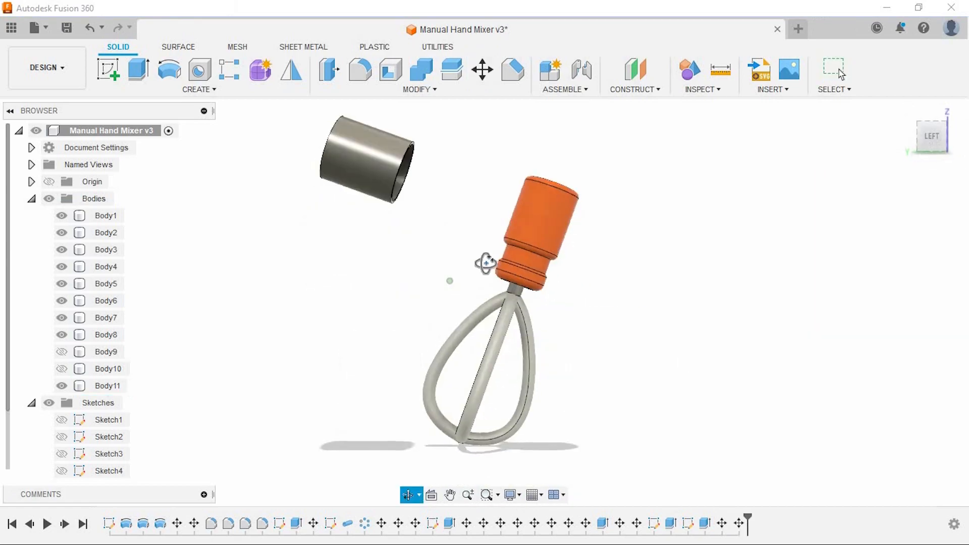
- Run an in-canvas render of the mixer to check how the lamp lights the handle and whisk
click(47, 67)
click(61, 157)
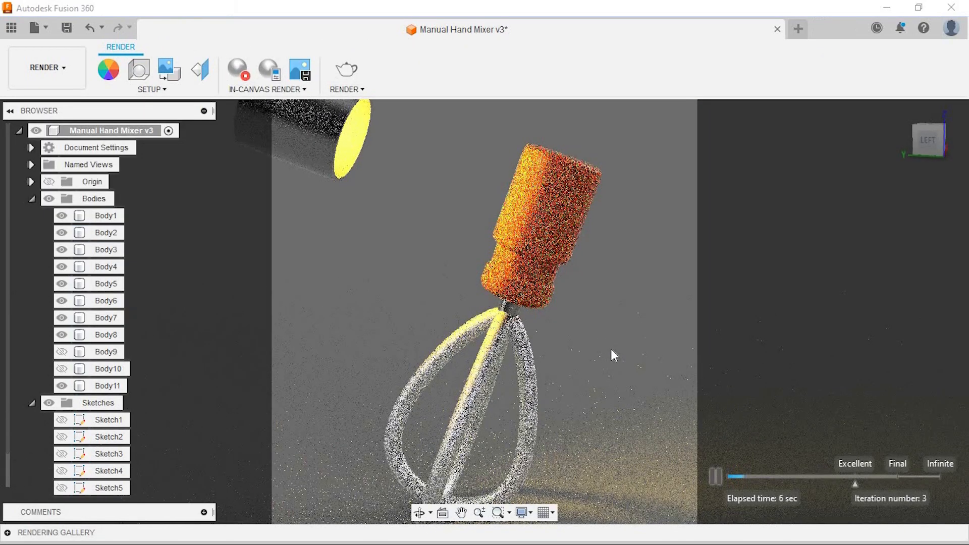
mouse_move(608, 353)
shift+middle_down()
mouse_move(590, 317)
mouse_move(597, 340)
shift+middle_up()
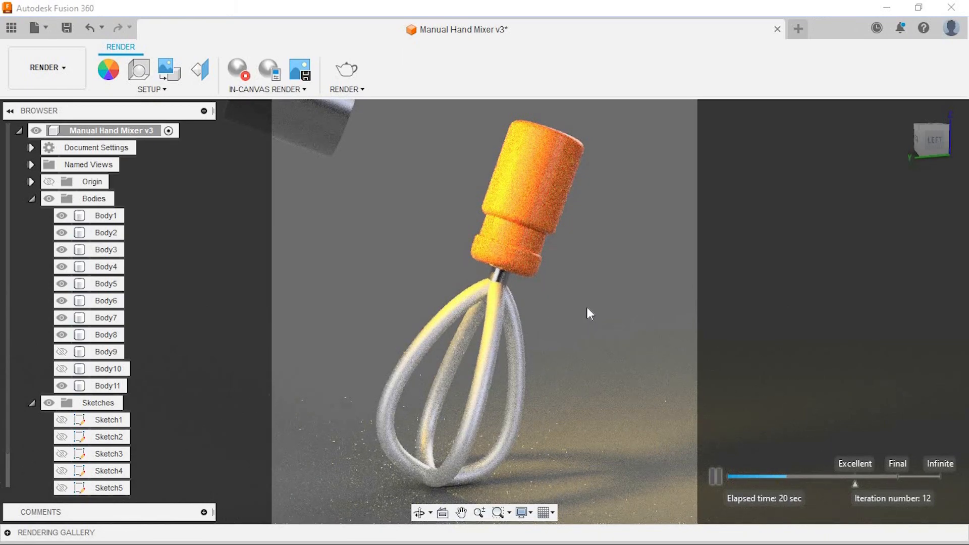
- Change the scene's solid background color to a darker gray
click(869, 324)
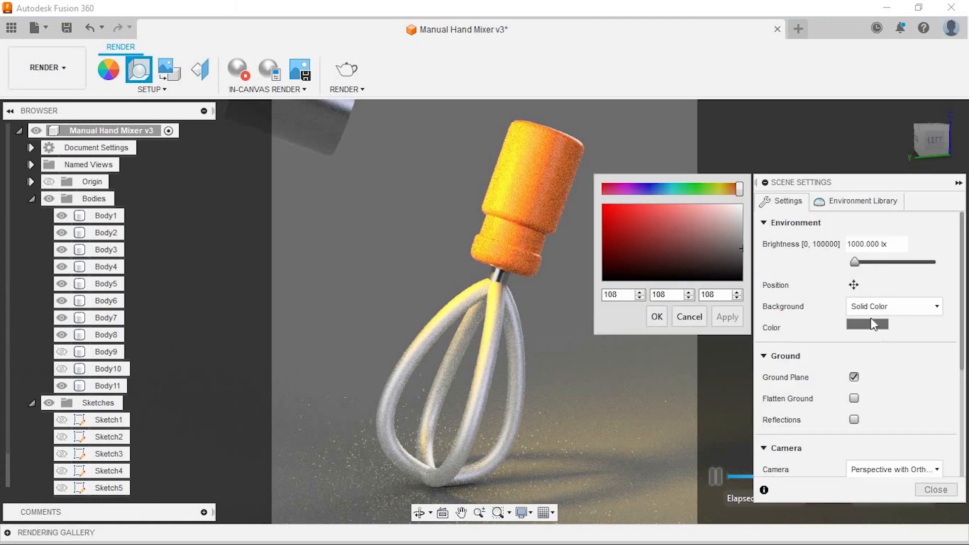
click(656, 317)
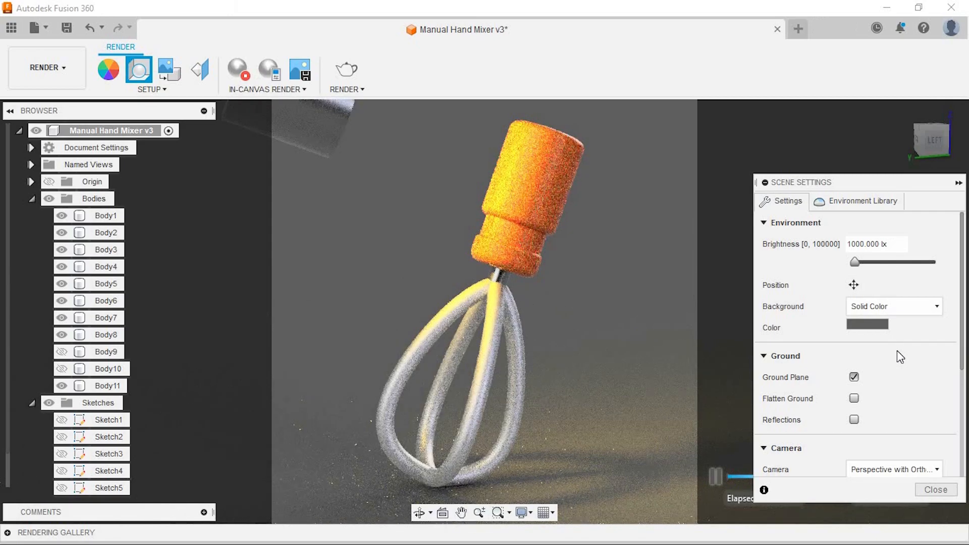
click(917, 483)
- Move the lamp housing body 75 mm upward along Z, away from the mixer
click(47, 67)
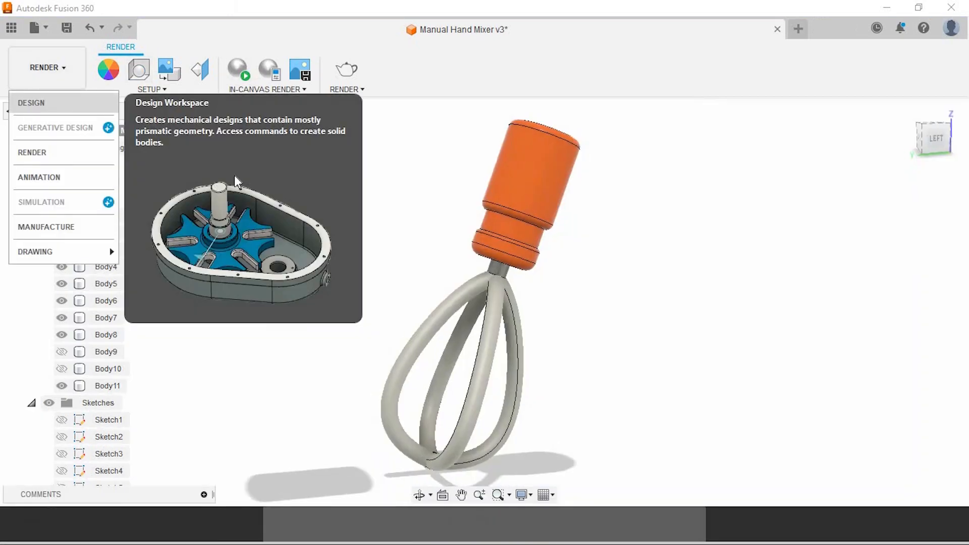
click(32, 111)
key(m)
middle_drag(500, 220, 518, 267)
scroll(517, 266, down, 1)
drag(410, 172, 410, 126)
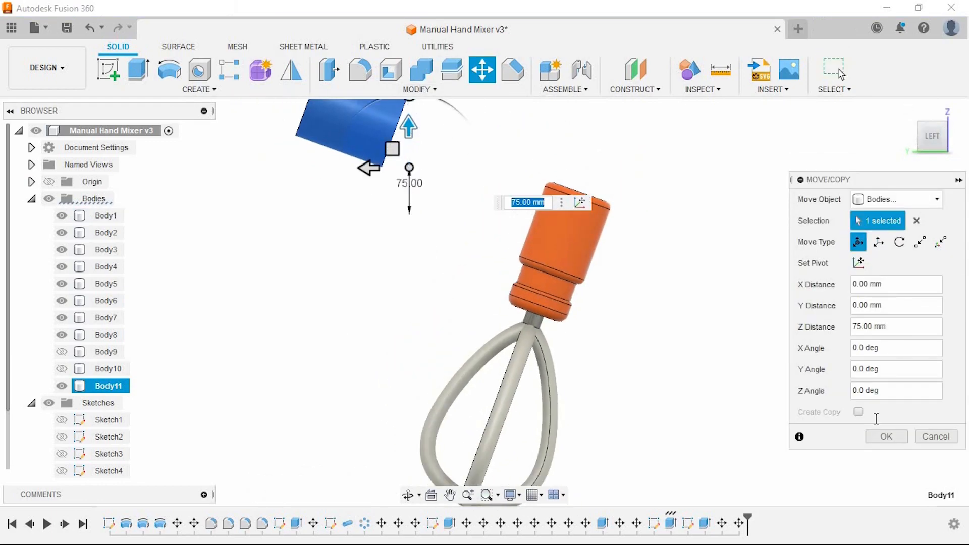
click(885, 436)
- Render the mixer in canvas again and frame it without the raised lamp in view
click(47, 67)
click(75, 152)
click(238, 69)
shift+middle_drag(566, 344, 595, 333)
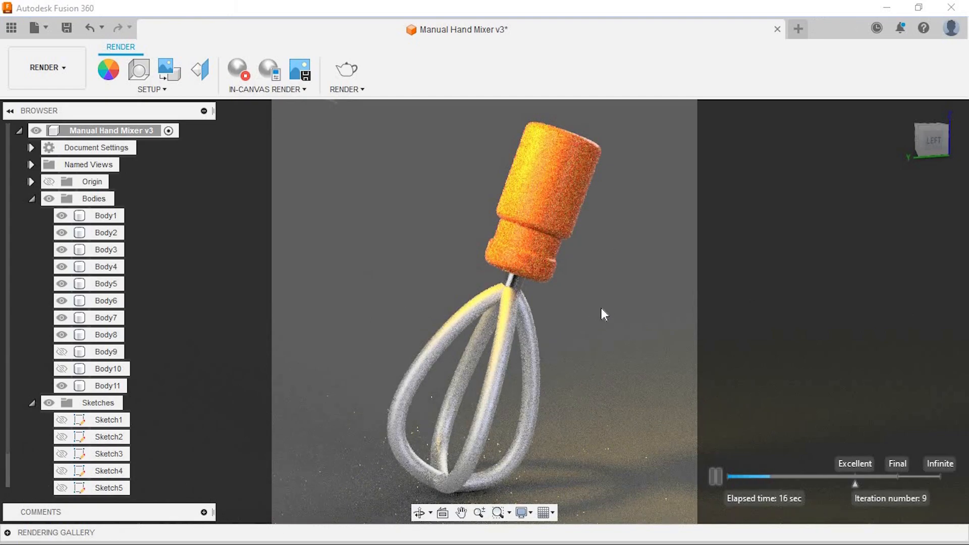
middle_drag(594, 302, 564, 326)
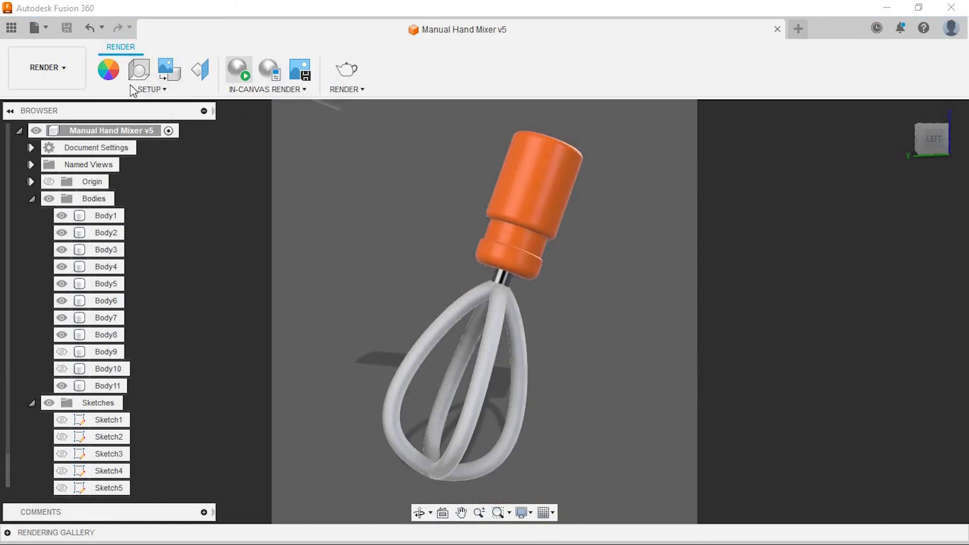
- With the in-canvas render running, delete the extra last white appearance and adjust the luminance of LED - SMD 3528 - 8lm (White)
click(108, 69)
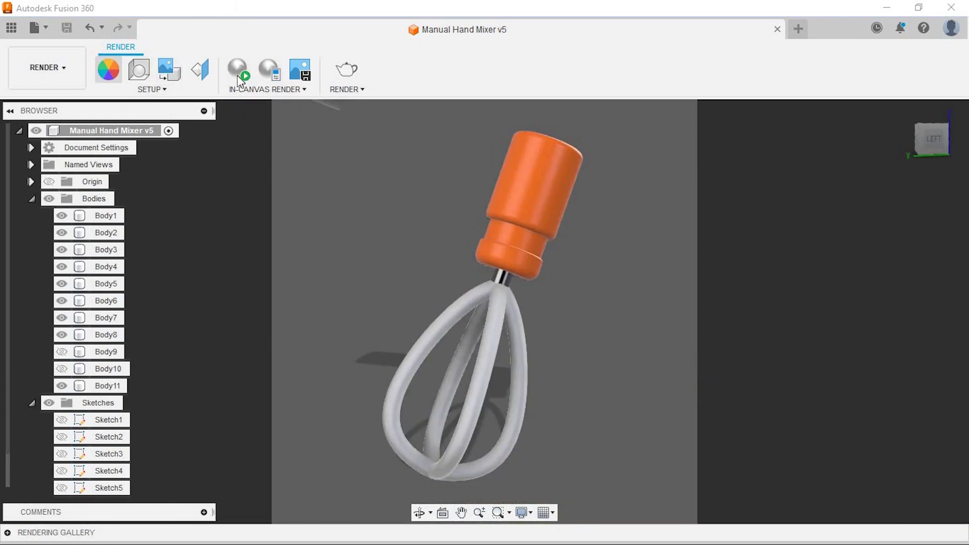
click(237, 74)
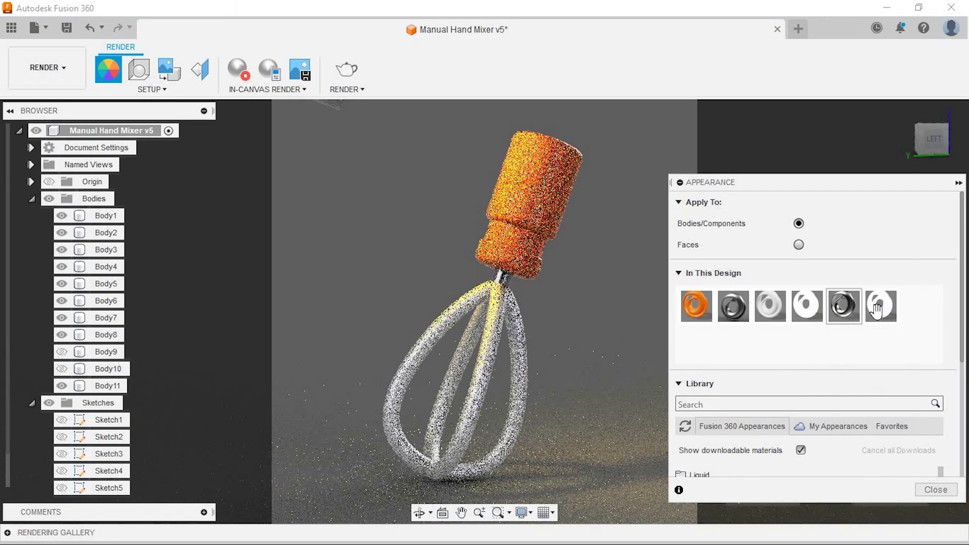
right_click(879, 313)
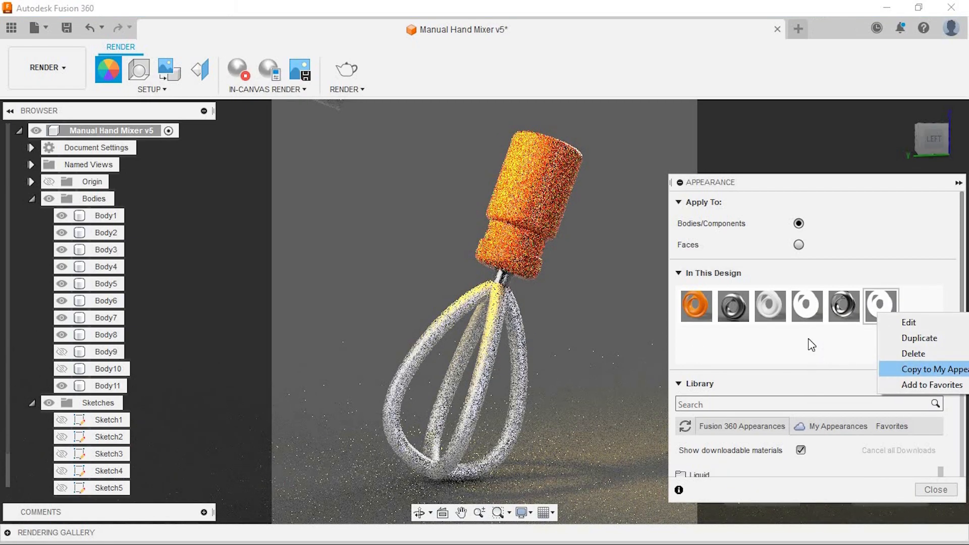
click(902, 353)
double_click(807, 313)
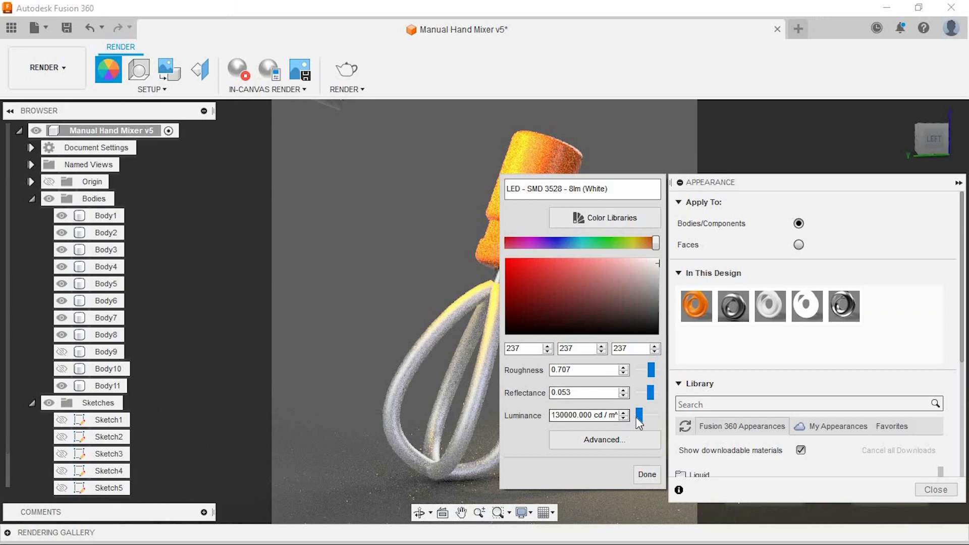
text(0)
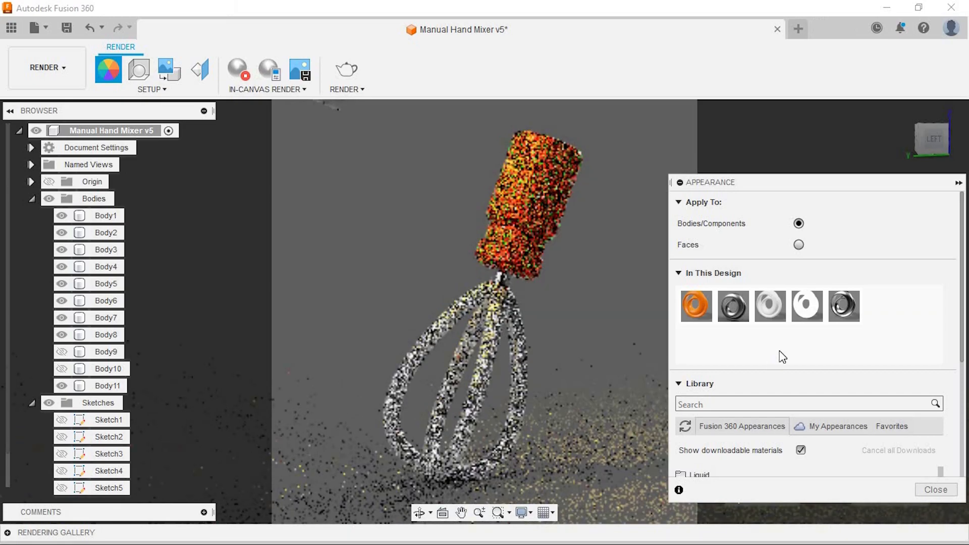
- Recolor the orange ABS (White) handle plastic with PANTONE 13-1020 TCX Apricot Ice from the color libraries
right_click(697, 308)
click(719, 327)
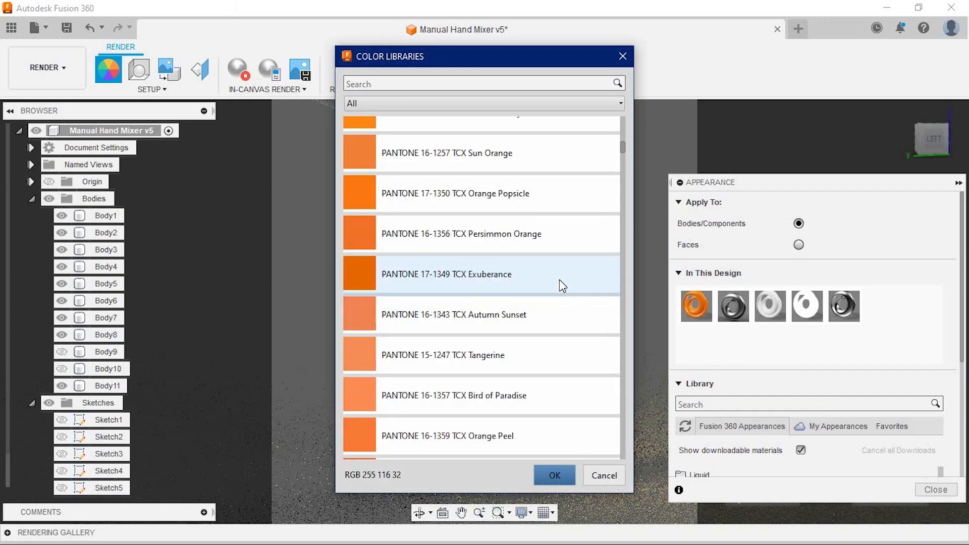
scroll(558, 281, up, 5)
click(555, 275)
click(554, 474)
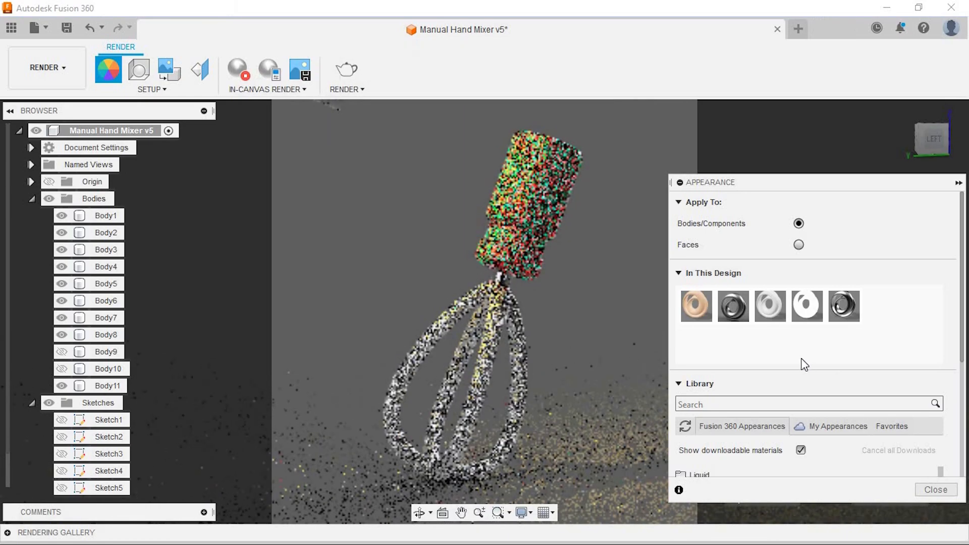
- Change the ABS (White) handle plastic to a soft orange library color, RGB 255, 163, 104
right_click(805, 310)
click(831, 323)
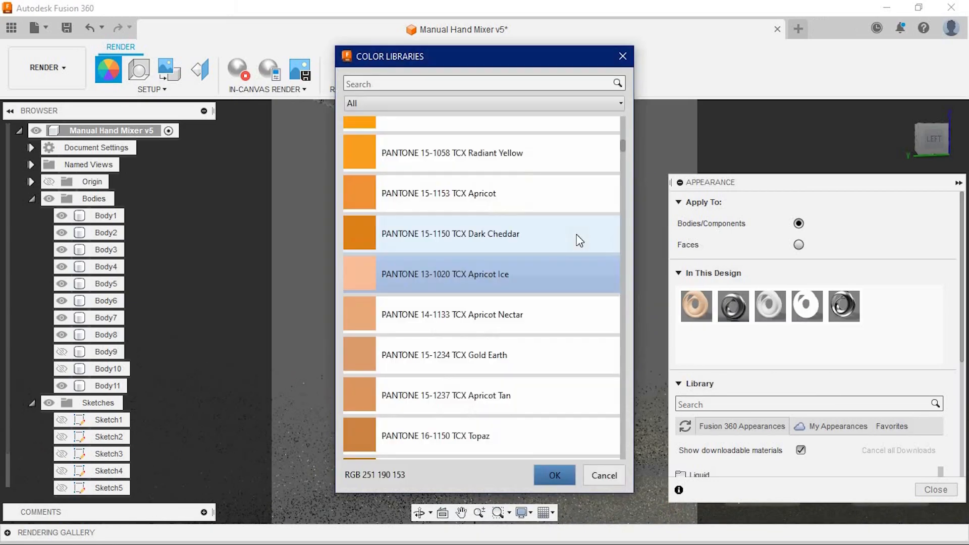
scroll(507, 265, up, 1)
scroll(500, 334, down, 4)
click(496, 247)
click(554, 475)
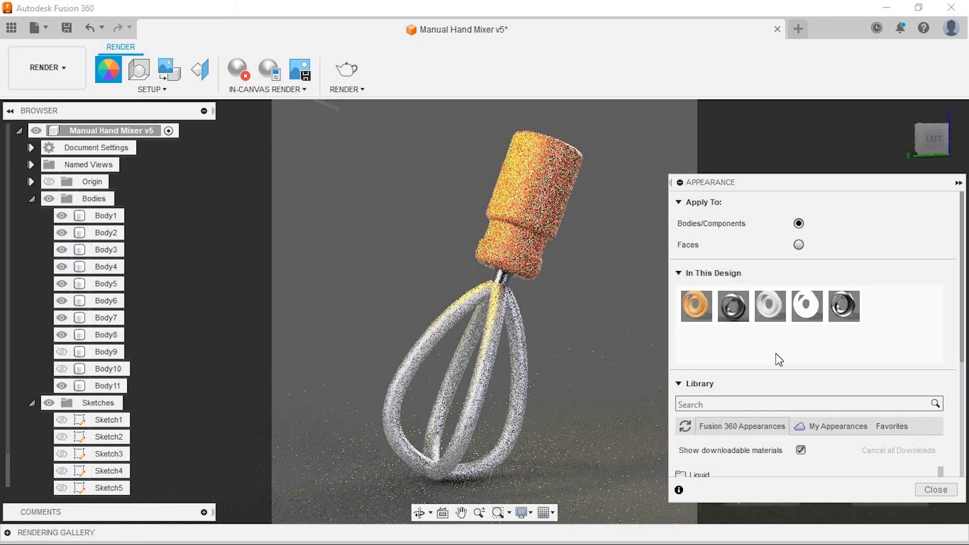
- Try a luminance of 10000 cd/m² on the LED - SMD 3528 - 8lm (White) appearance, and raise it again for brighter light
double_click(807, 307)
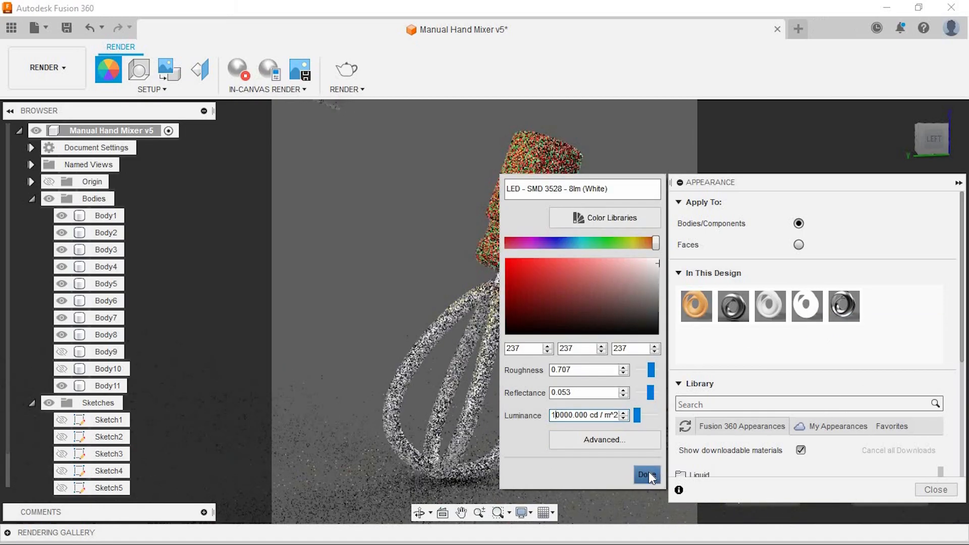
click(646, 474)
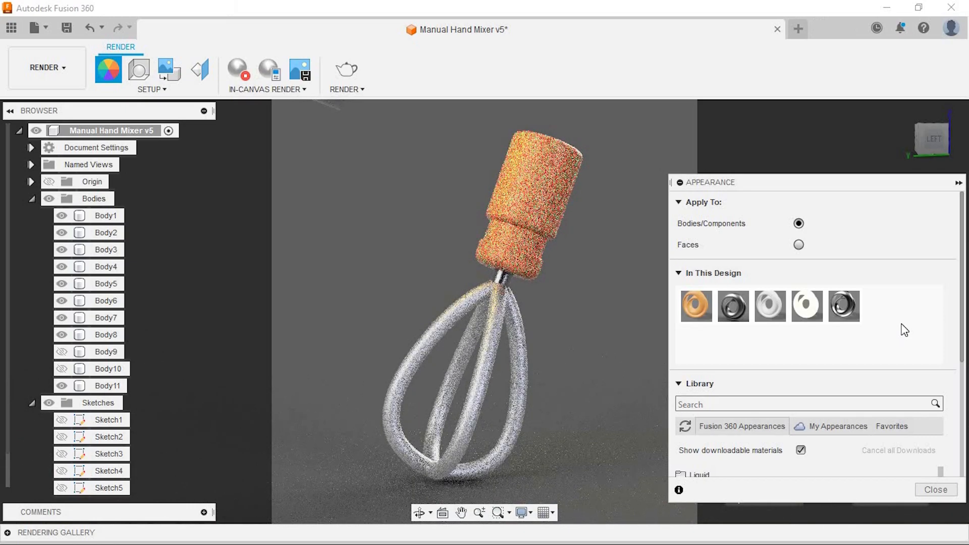
double_click(802, 306)
click(645, 471)
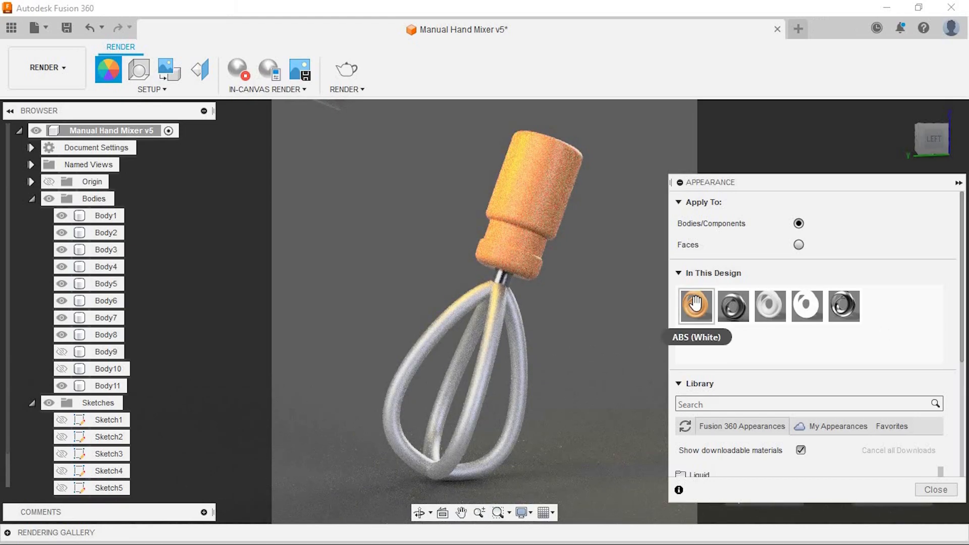
- Set the reflectance of the ABS (White) handle plastic to 0.011
right_click(708, 314)
click(725, 318)
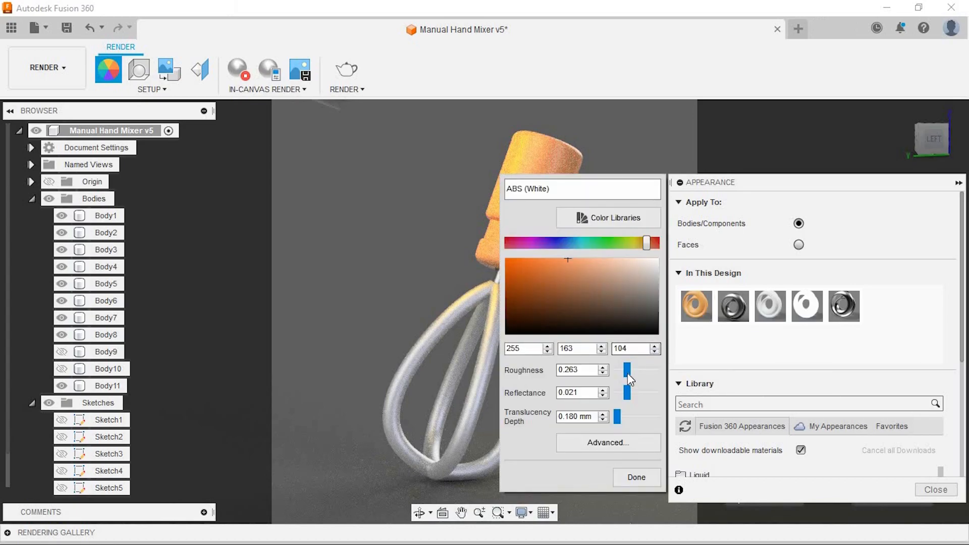
drag(625, 392, 619, 391)
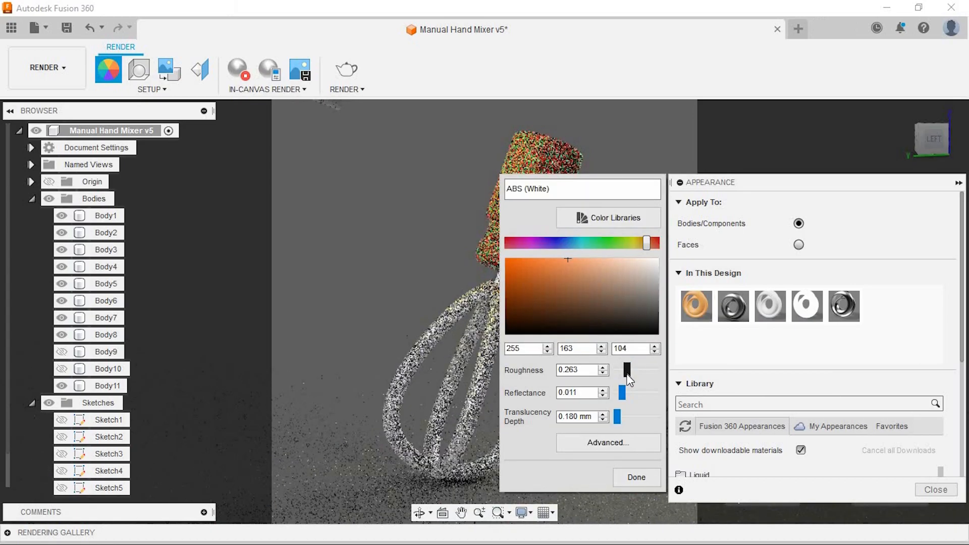
click(640, 477)
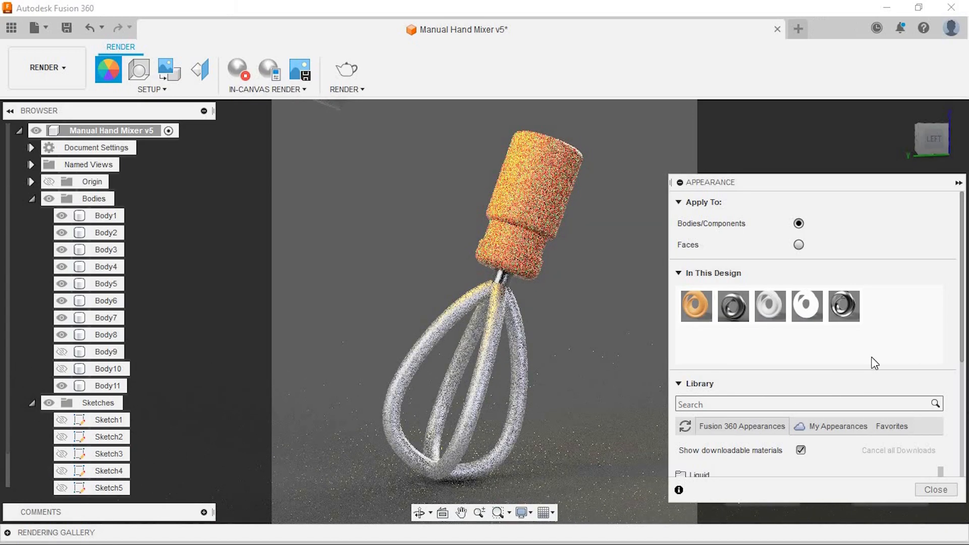